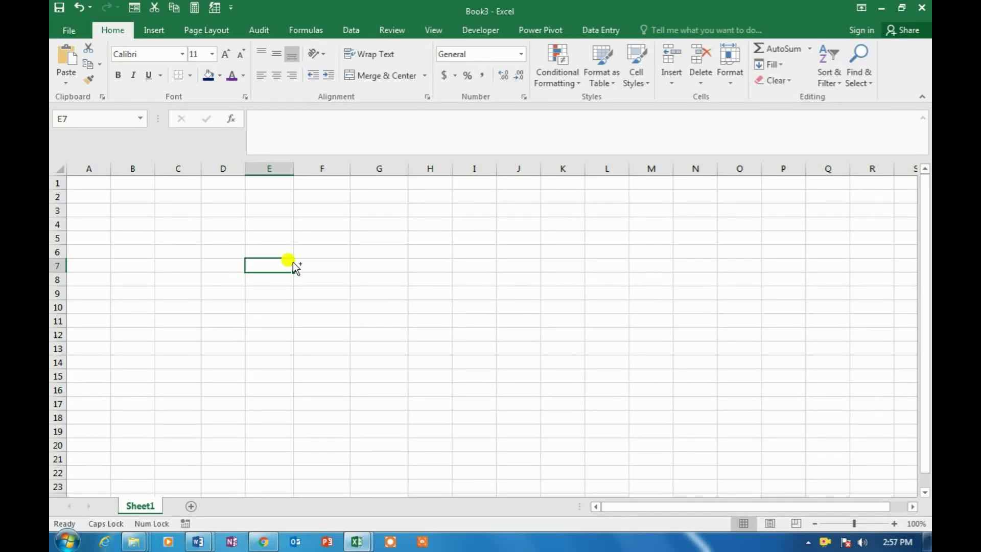
Enter the S.NO and DESCRIPTION headings in B12 and C12
key(ctrl+1)
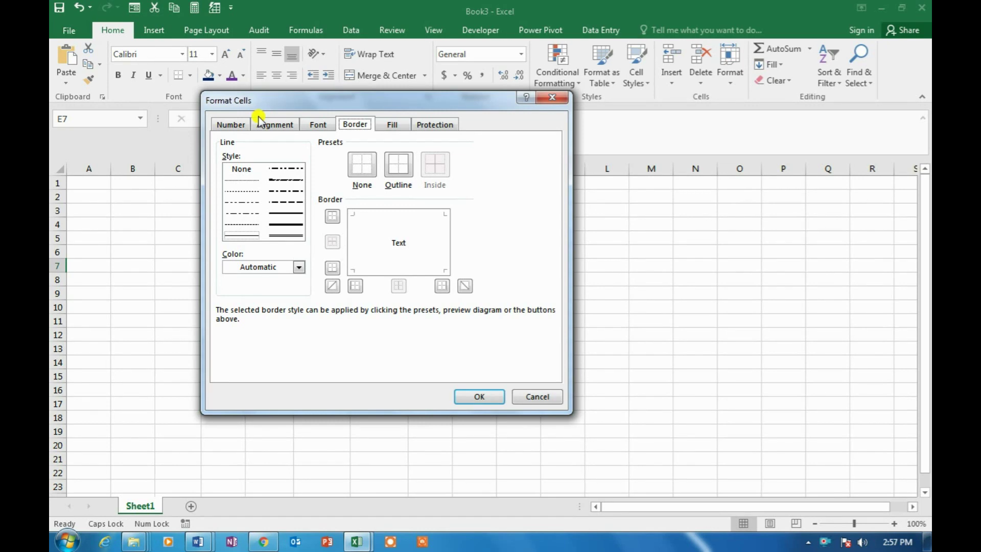
click(543, 399)
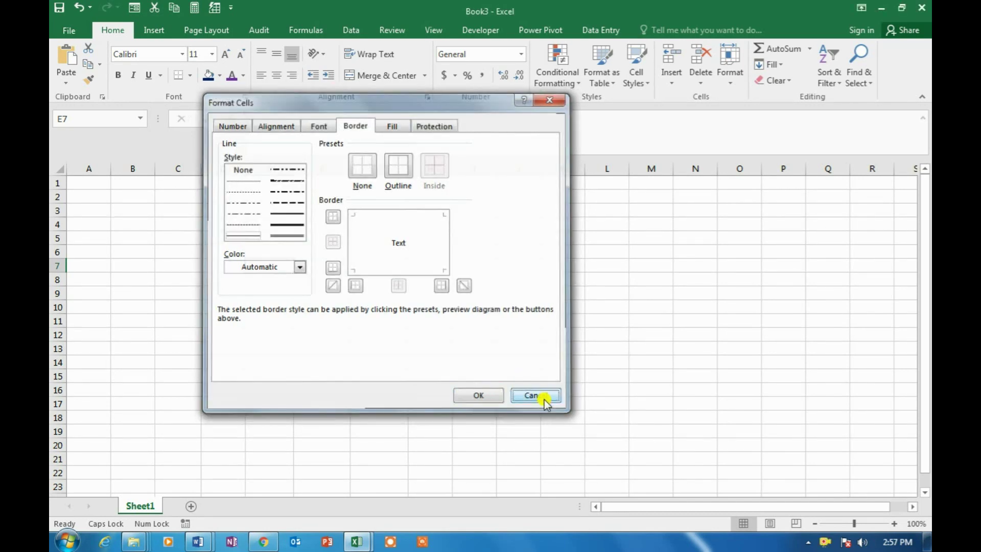
click(174, 295)
key(Left)
key(Down)
key(Right)
key(Left)
key(Down)
key(Down)
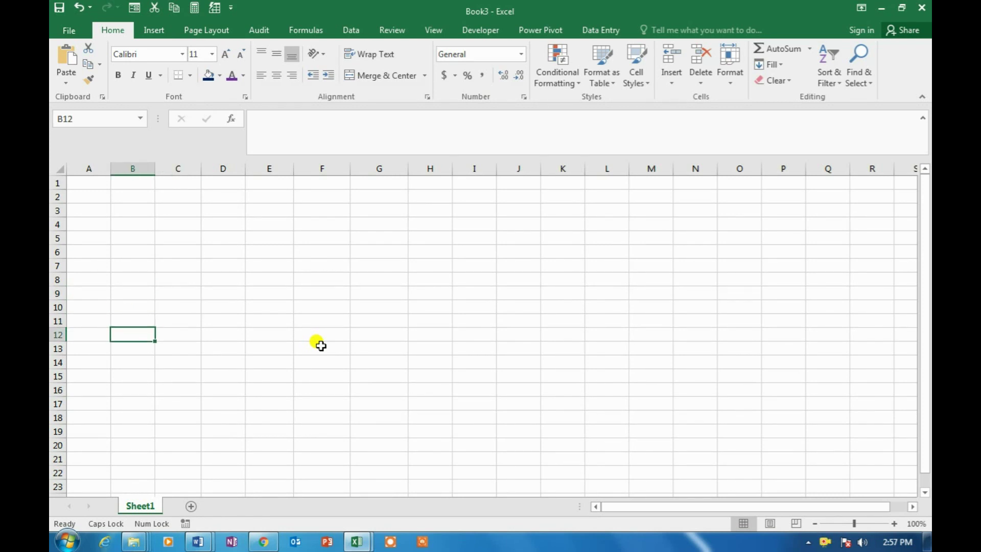
text(S.NO)
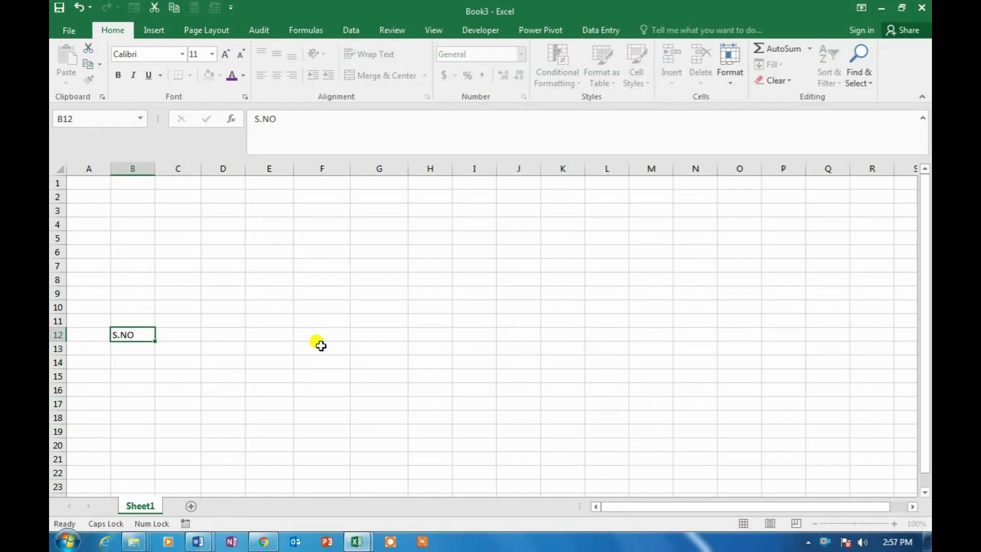
key(Tab)
text(DE)
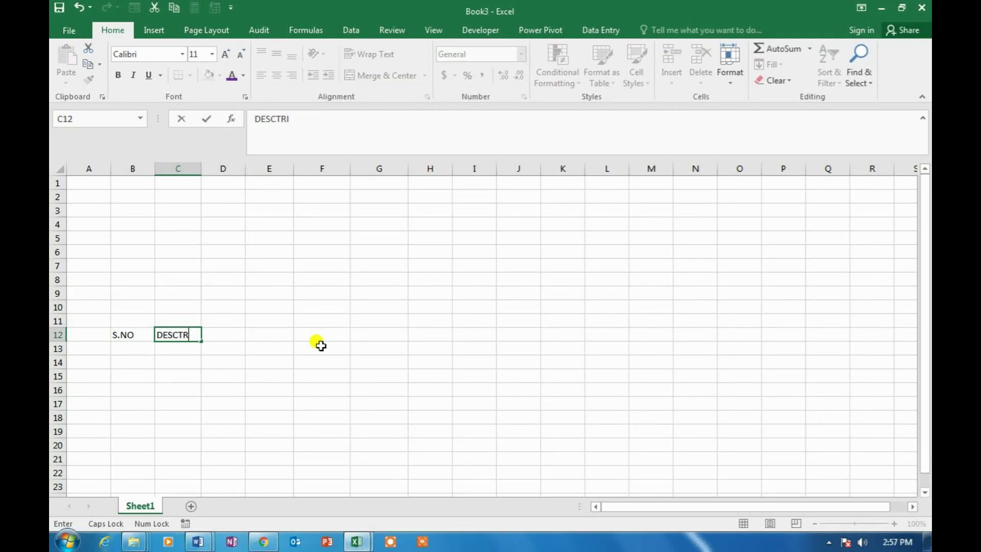
text(SCRIPTION)
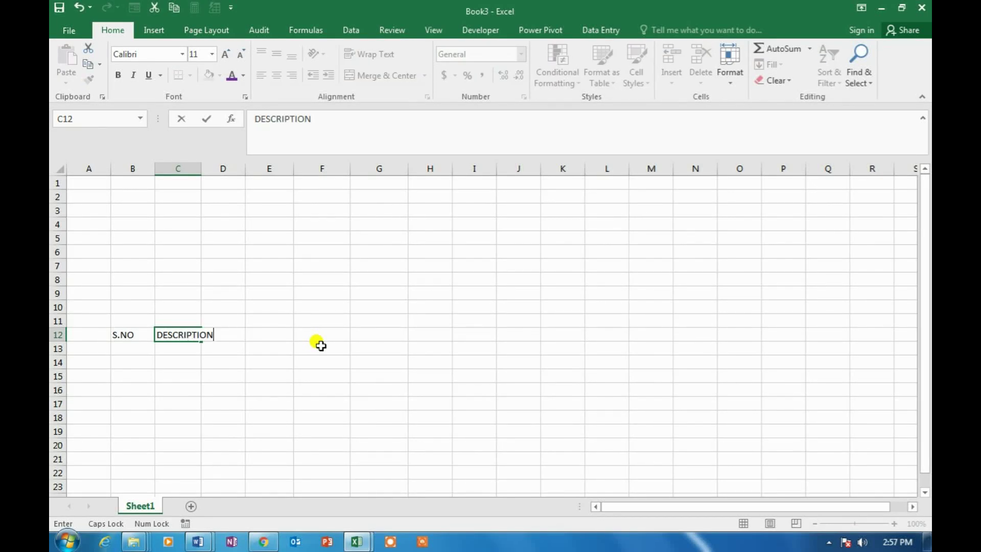
key(Tab)
Add QTY, RATE and AMOUNT in D12:F12, and widen column C to fit DESCRIPTION
text(QTY)
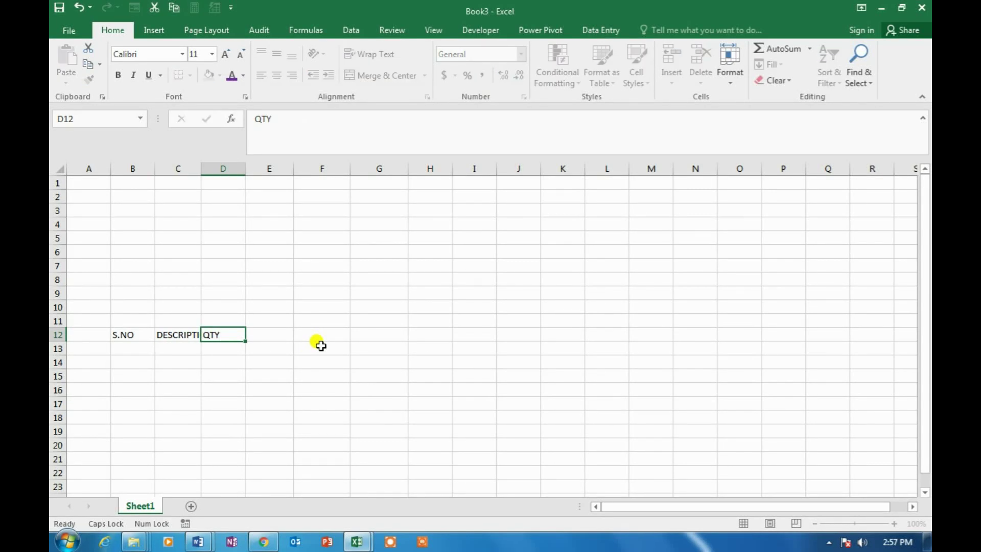
key(Tab)
text(RATE)
key(Tab)
text(AMOUNT)
key(Return)
drag(200, 169, 335, 181)
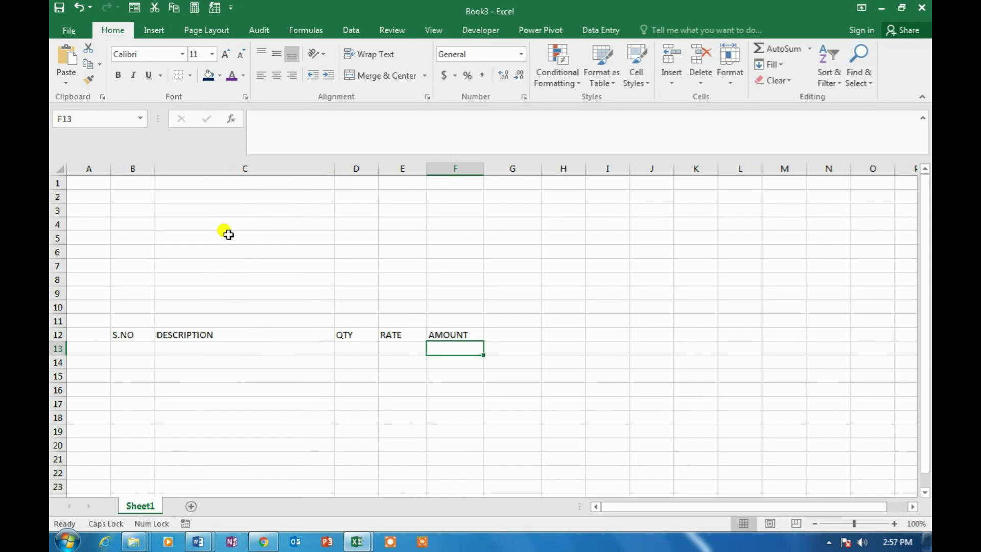
click(187, 231)
Insert five sheet rows (rows 5–9) above the item headings
drag(188, 230, 200, 286)
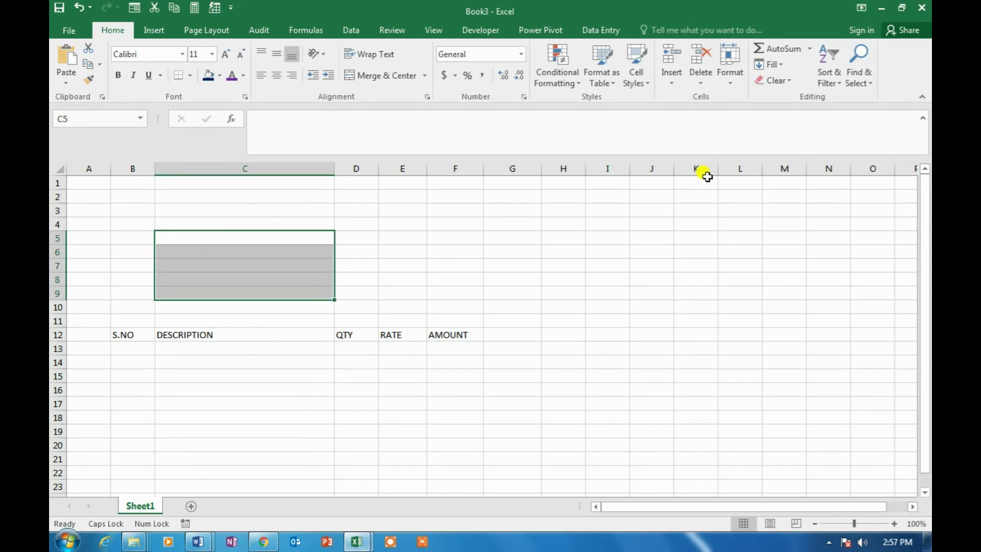
click(672, 82)
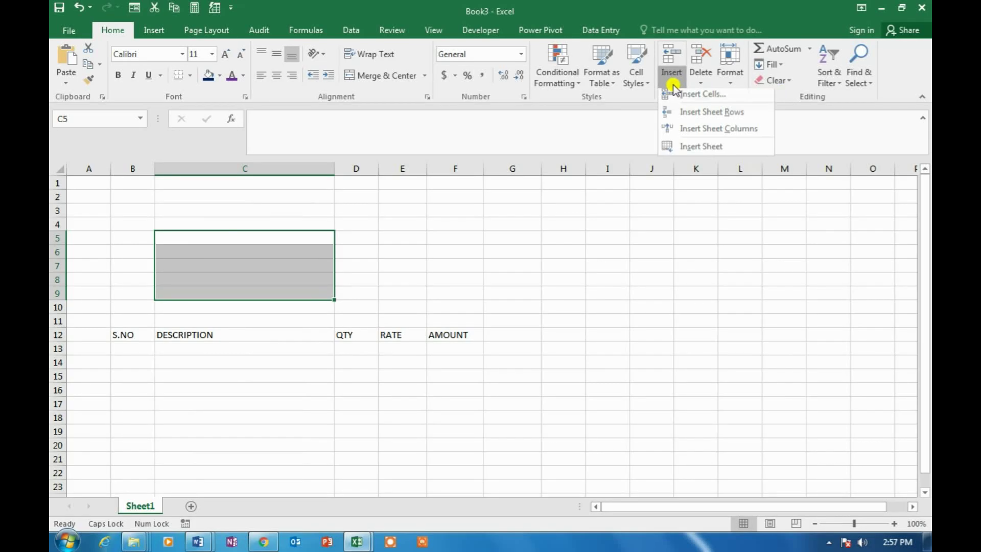
click(697, 117)
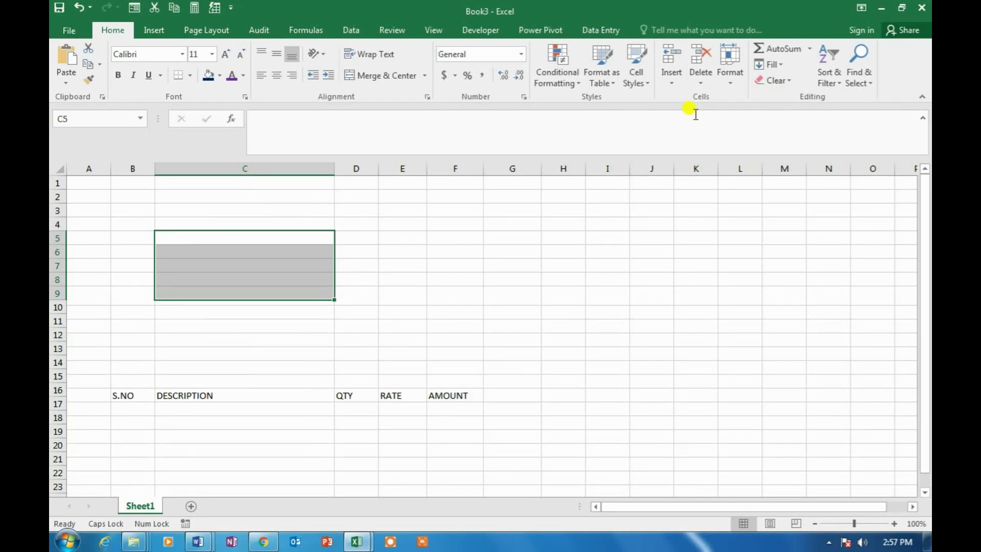
click(430, 216)
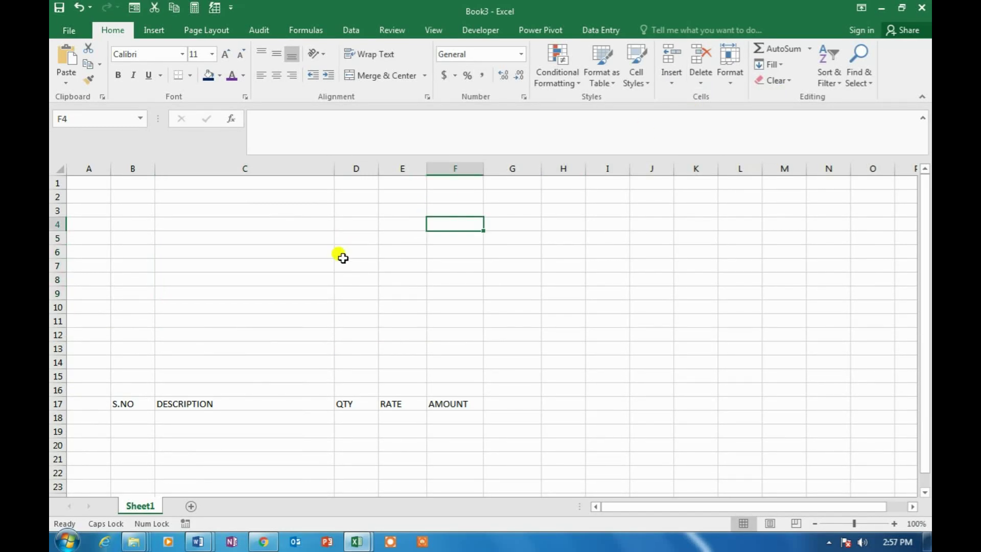
Put a thin solid outline border around B5:C10
click(134, 238)
drag(134, 238, 303, 305)
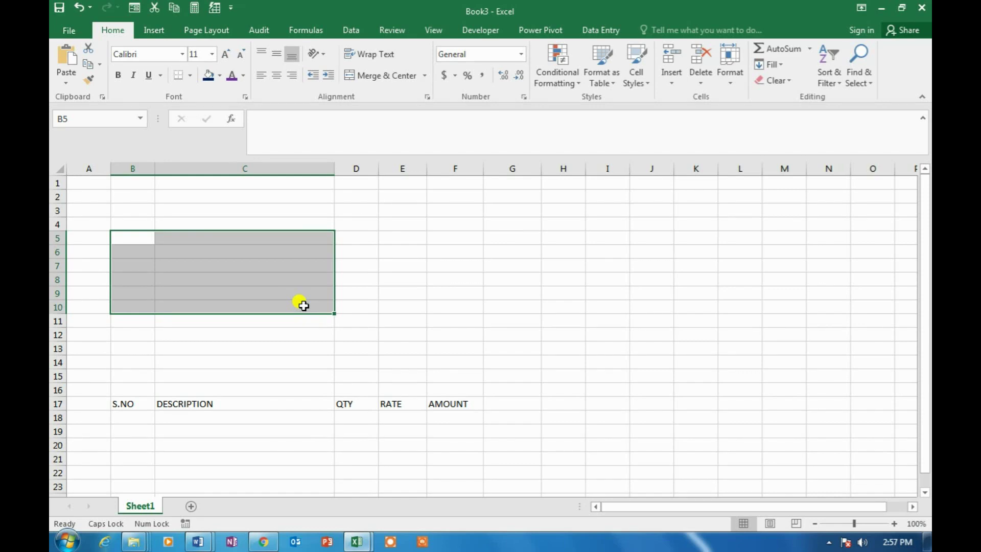
key(ctrl+1)
click(255, 237)
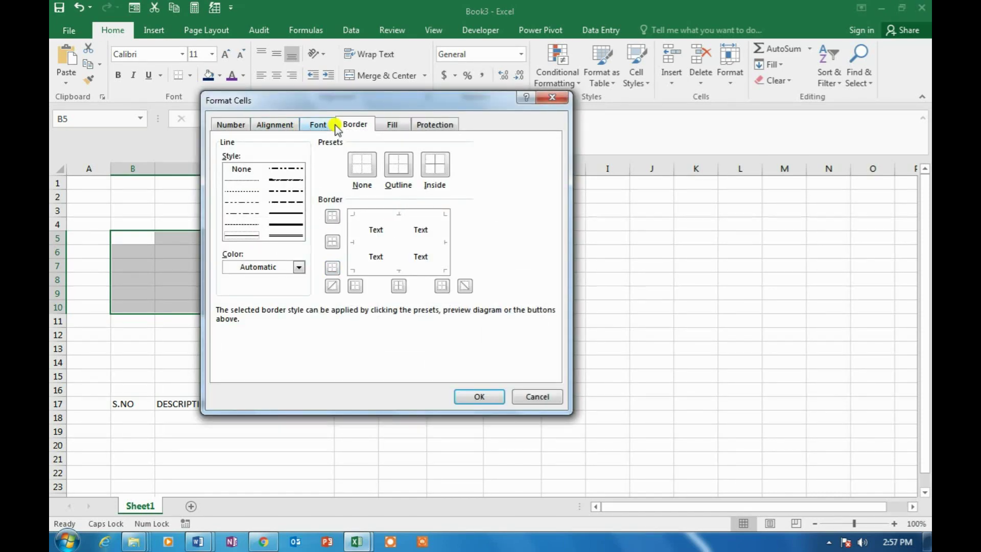
click(352, 232)
click(399, 218)
click(406, 270)
click(442, 244)
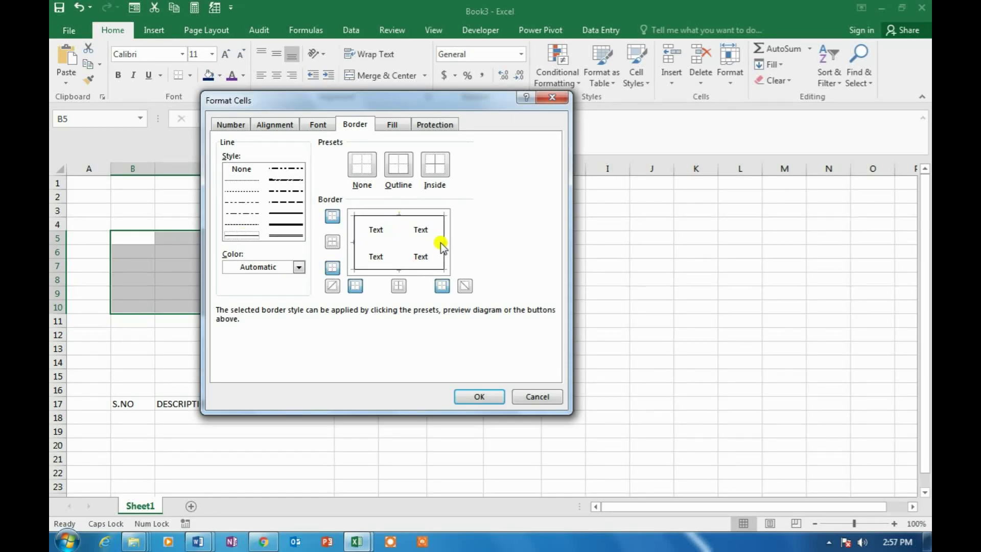
click(480, 397)
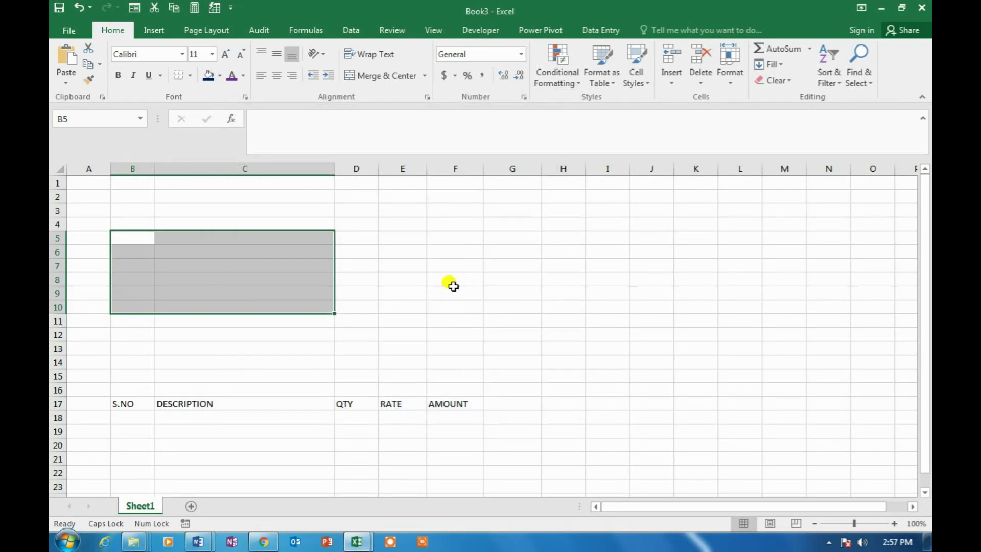
Give E5:F10 the same outline border
click(403, 238)
drag(404, 238, 477, 306)
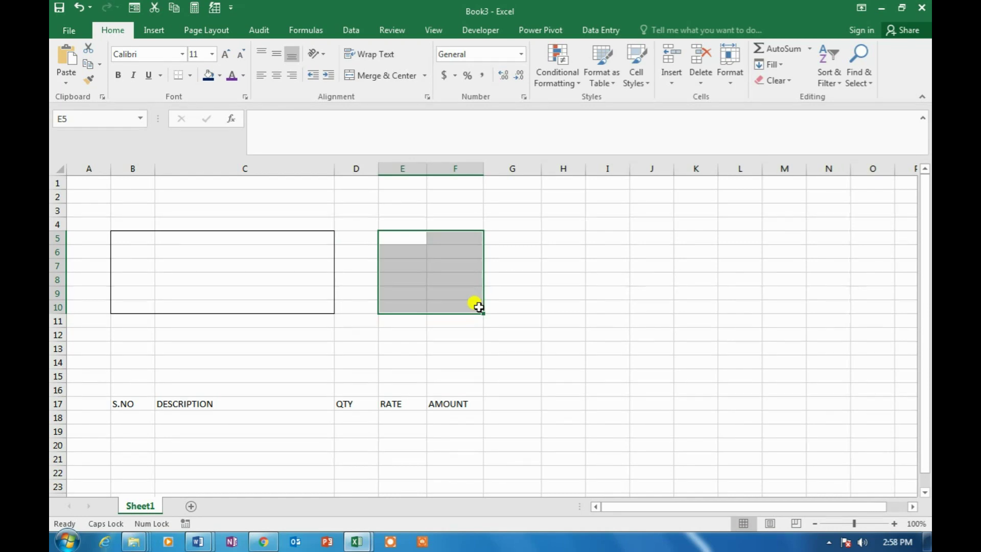
click(547, 291)
click(417, 237)
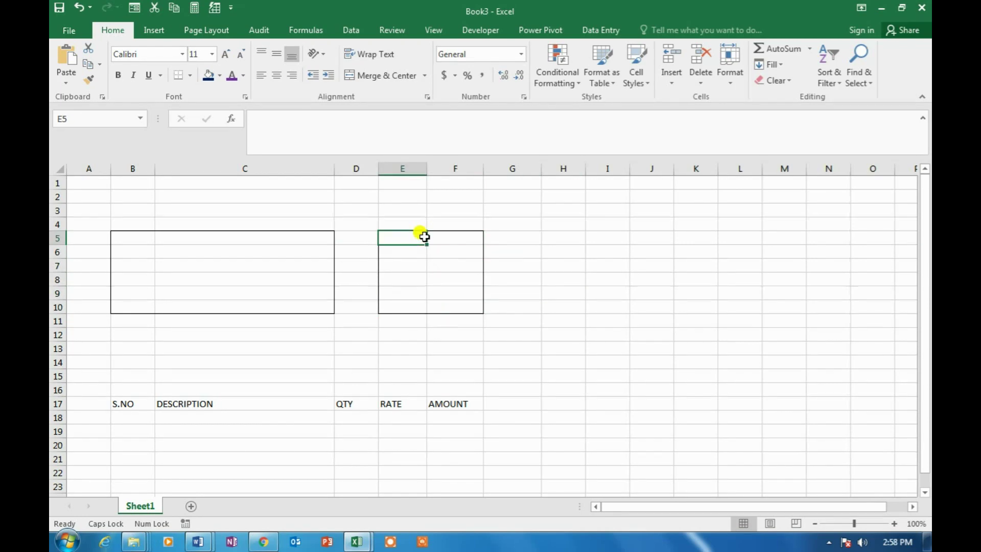
Insert three more sheet rows at rows 12–14 above the headings
click(128, 338)
drag(128, 338, 129, 367)
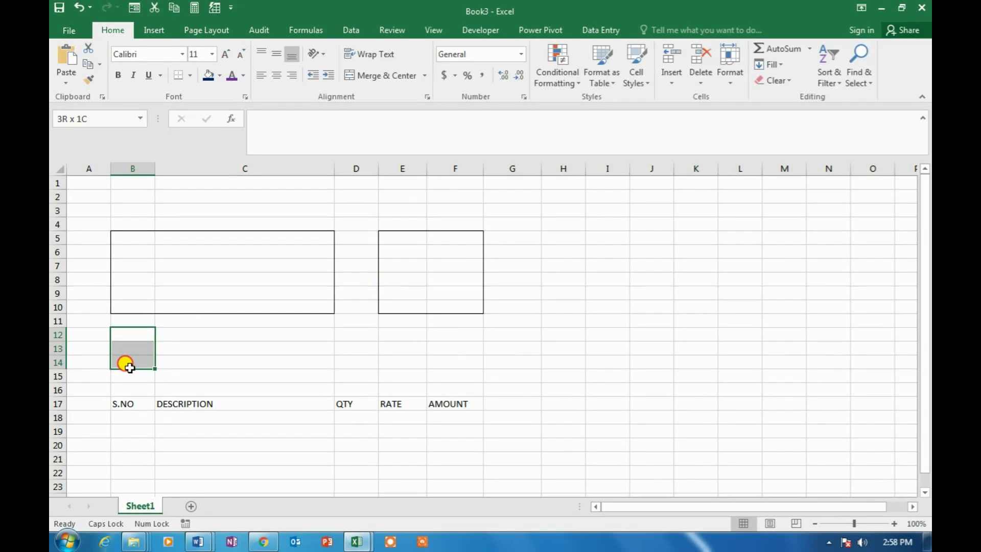
click(671, 84)
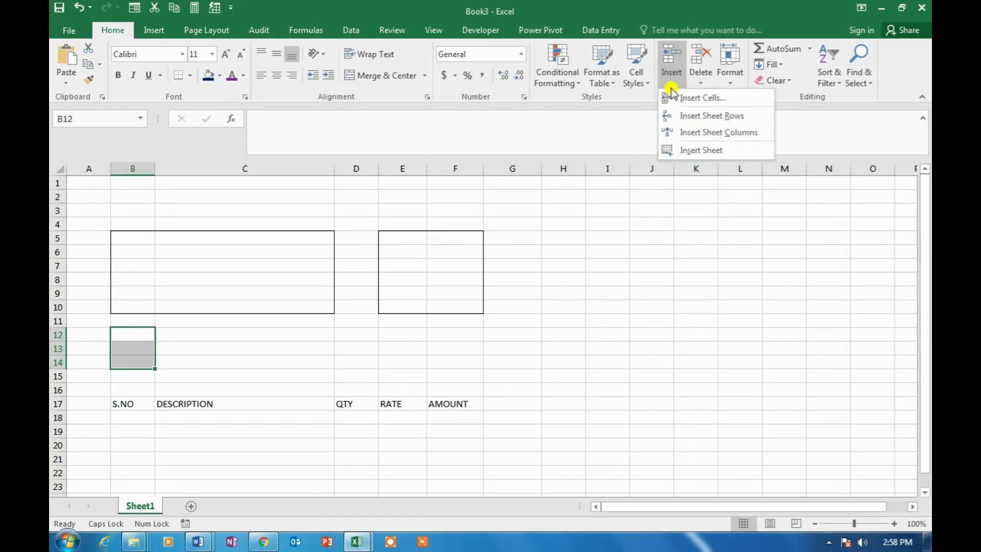
click(701, 117)
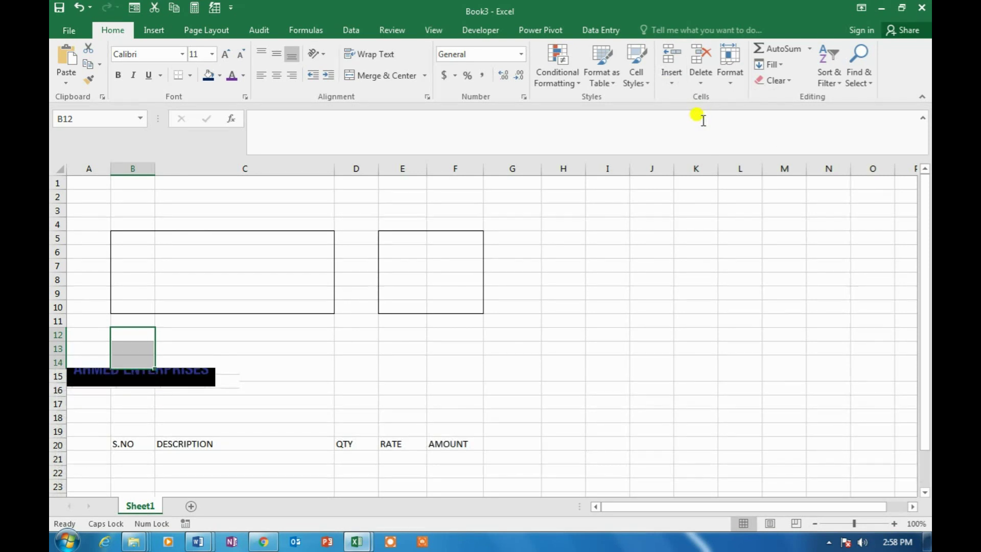
click(245, 345)
Box B12:C16 with a thin solid outline border
drag(135, 335, 278, 384)
key(ctrl+1)
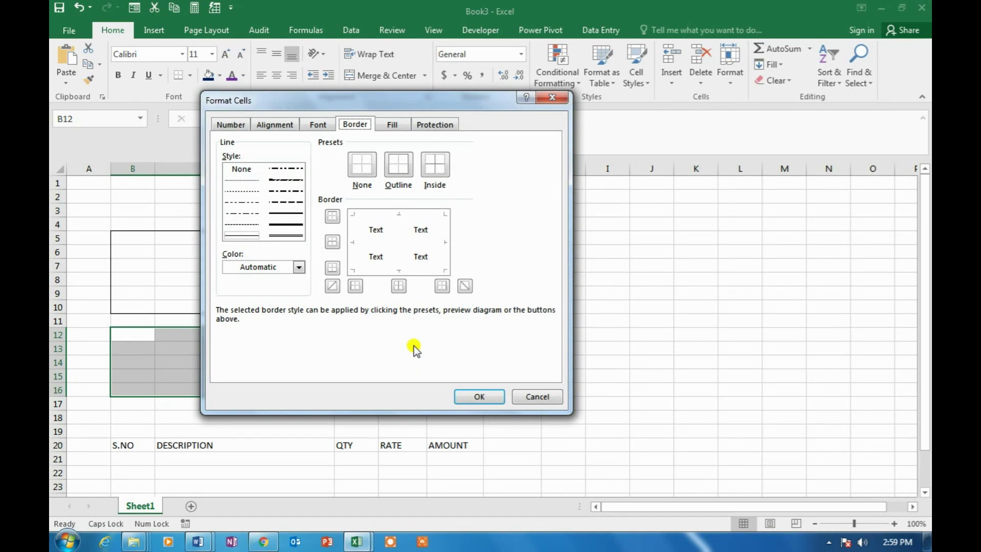
click(254, 236)
click(383, 217)
click(412, 271)
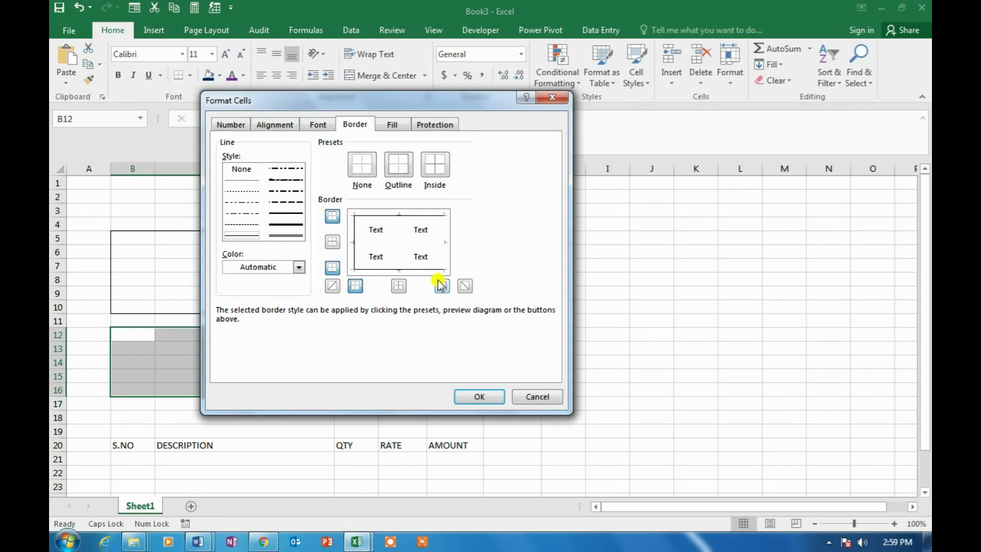
click(482, 397)
drag(340, 356, 477, 366)
click(477, 370)
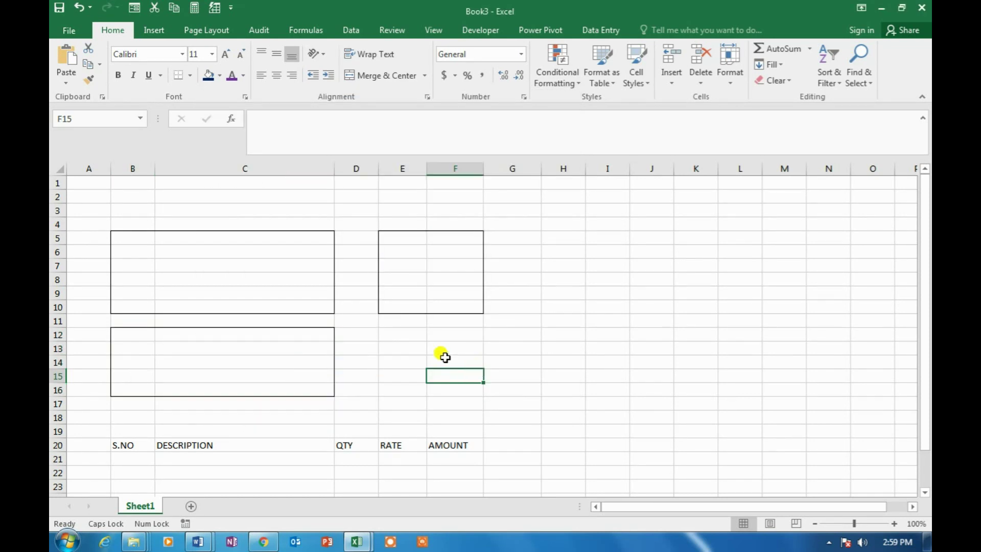
Outline E5:F16 as one box, removing the inner horizontal line
drag(396, 237, 472, 385)
key(ctrl+1)
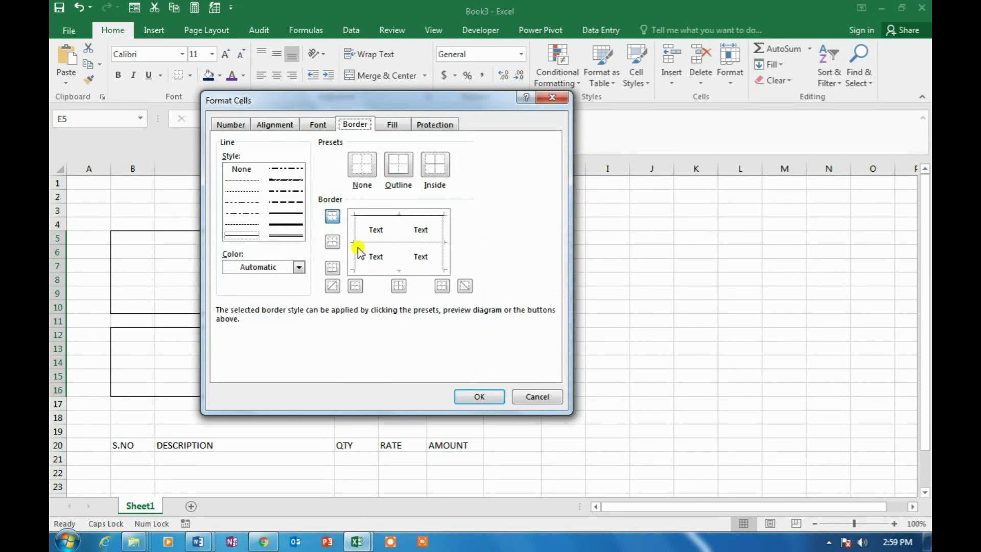
click(358, 236)
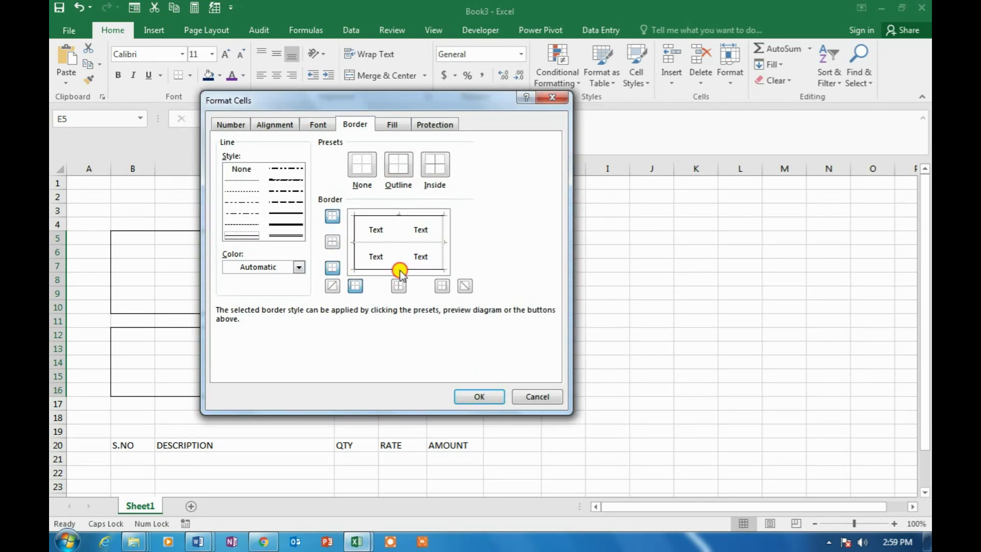
click(443, 253)
click(431, 245)
click(478, 397)
click(608, 335)
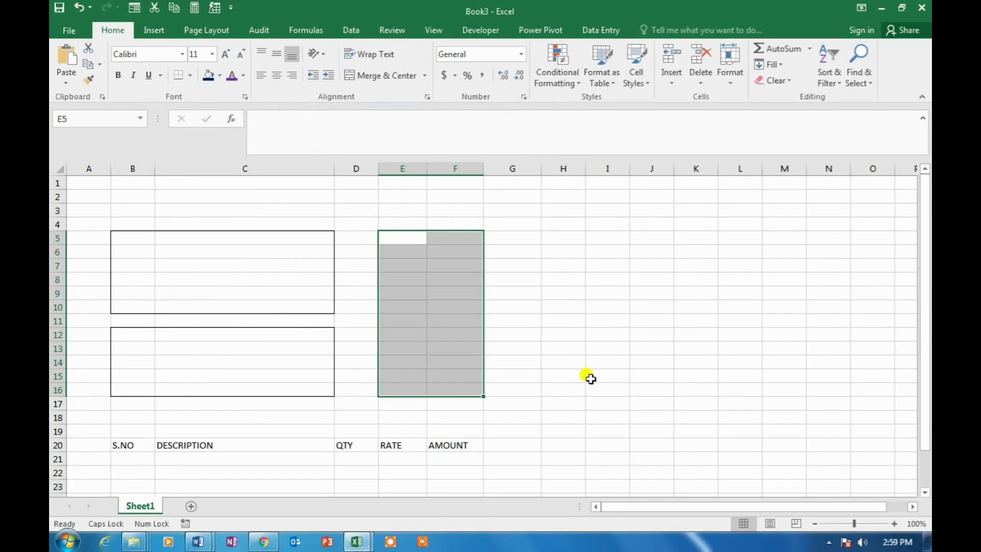
click(397, 316)
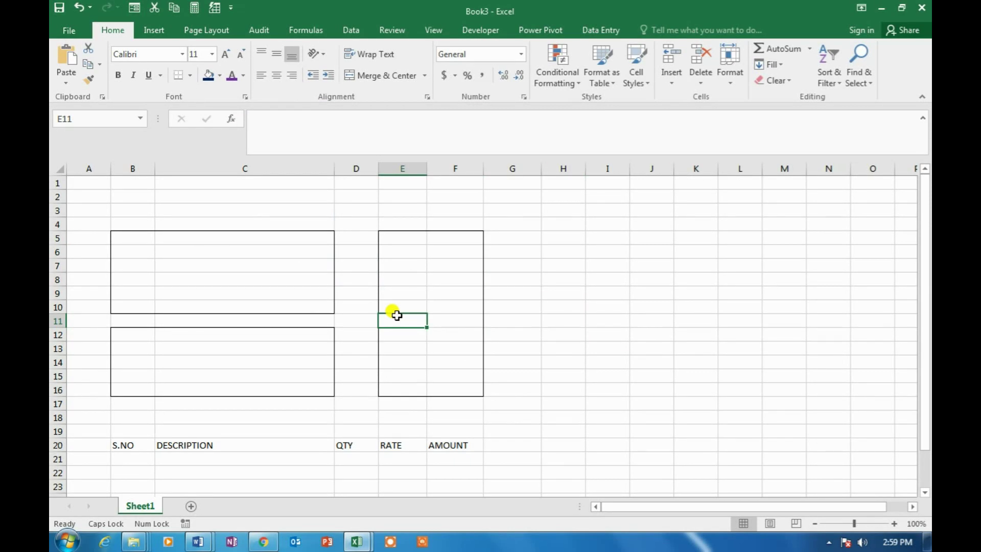
click(142, 239)
drag(143, 239, 293, 235)
Give B5:C5 a bottom border, a dark blue fill and white font colour
key(ctrl+1)
click(406, 268)
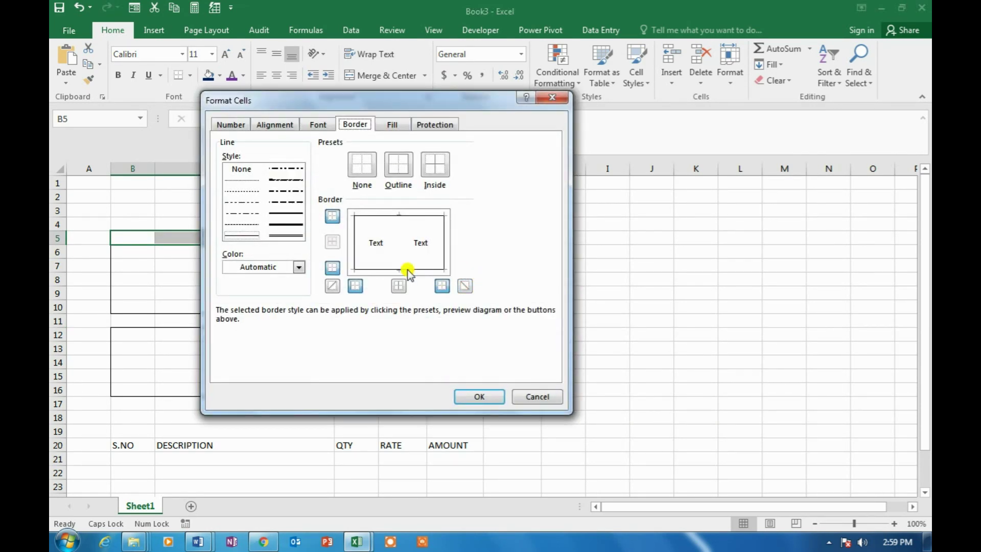
click(393, 125)
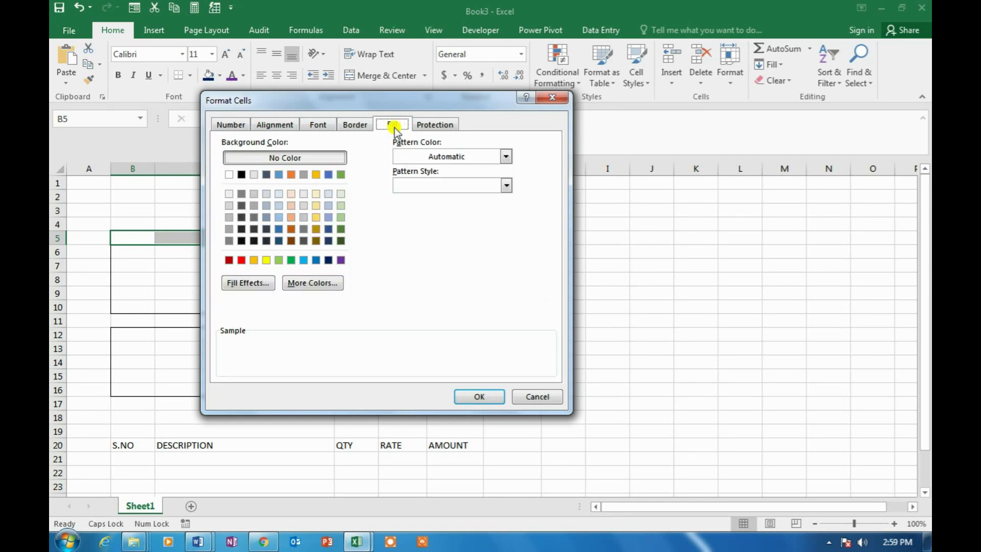
click(327, 261)
click(318, 125)
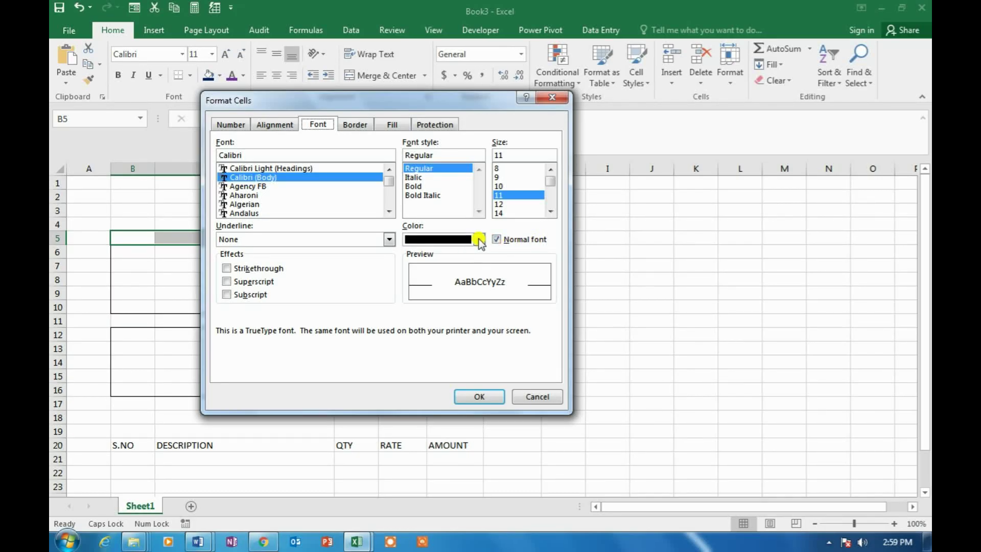
click(478, 239)
click(412, 286)
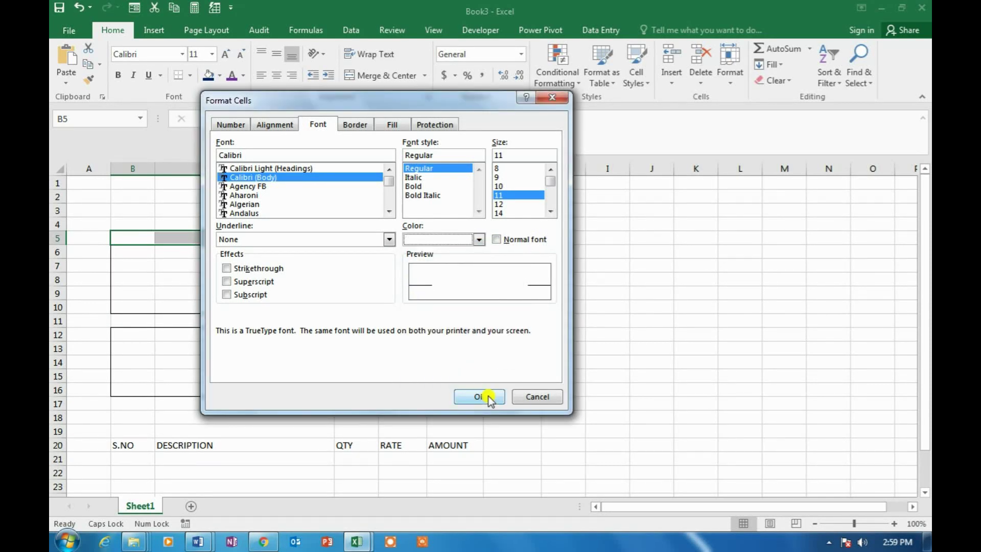
click(480, 396)
click(603, 294)
drag(136, 236, 285, 240)
click(89, 82)
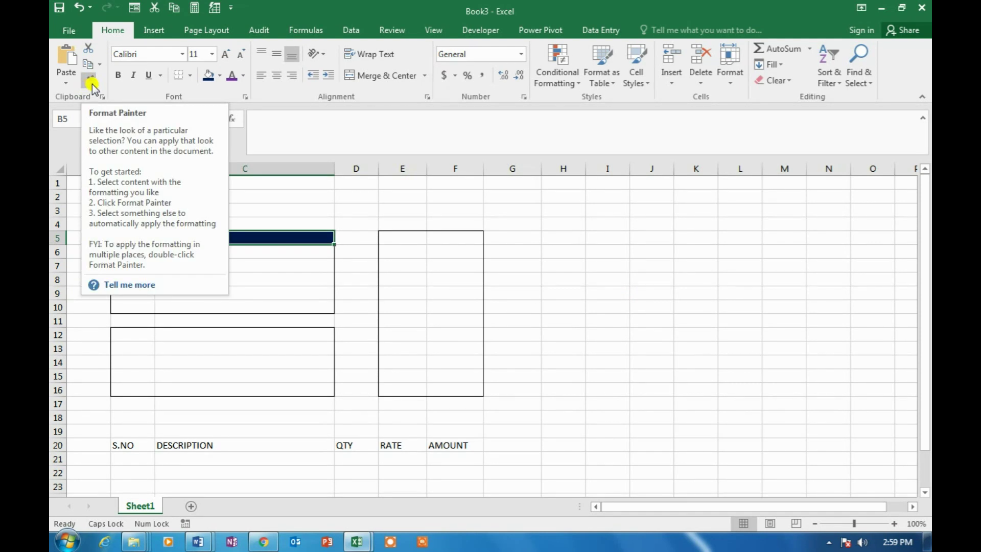
Use Format Painter to copy the B5:C5 header style onto E5:F5, B12:C12 and B20:F20
click(92, 85)
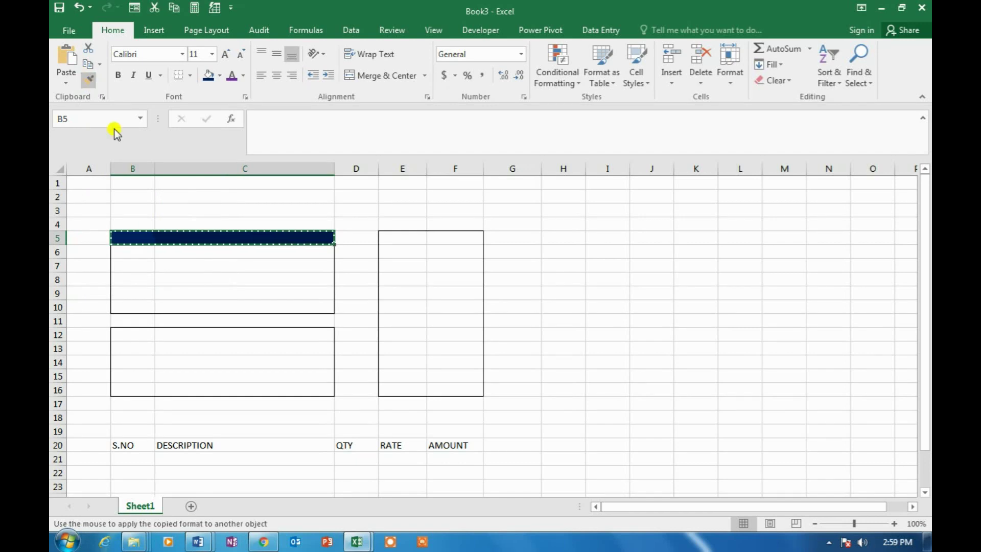
mouse_move(401, 236)
mouse_down()
mouse_move(390, 234)
mouse_move(459, 236)
mouse_up()
click(134, 333)
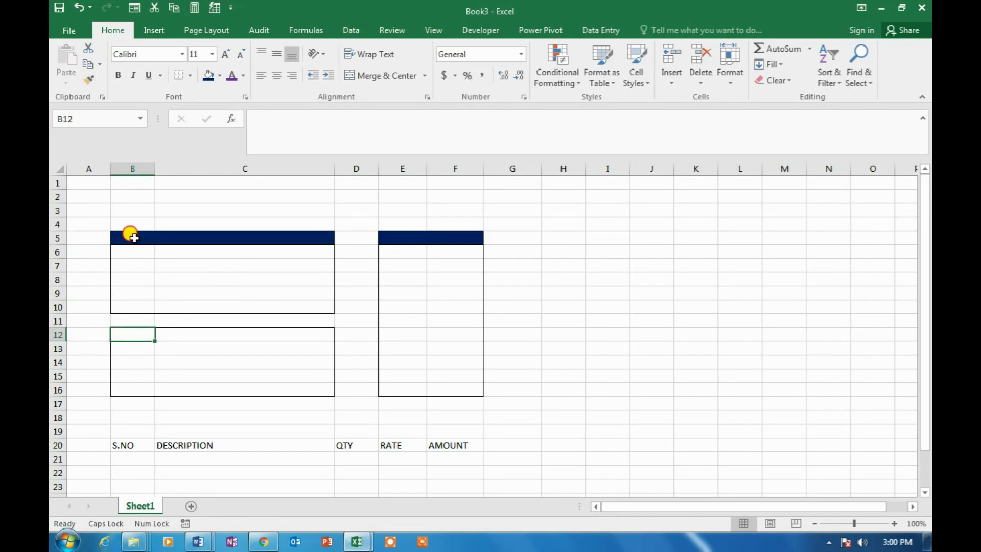
drag(132, 236, 300, 228)
click(90, 80)
drag(135, 332, 283, 331)
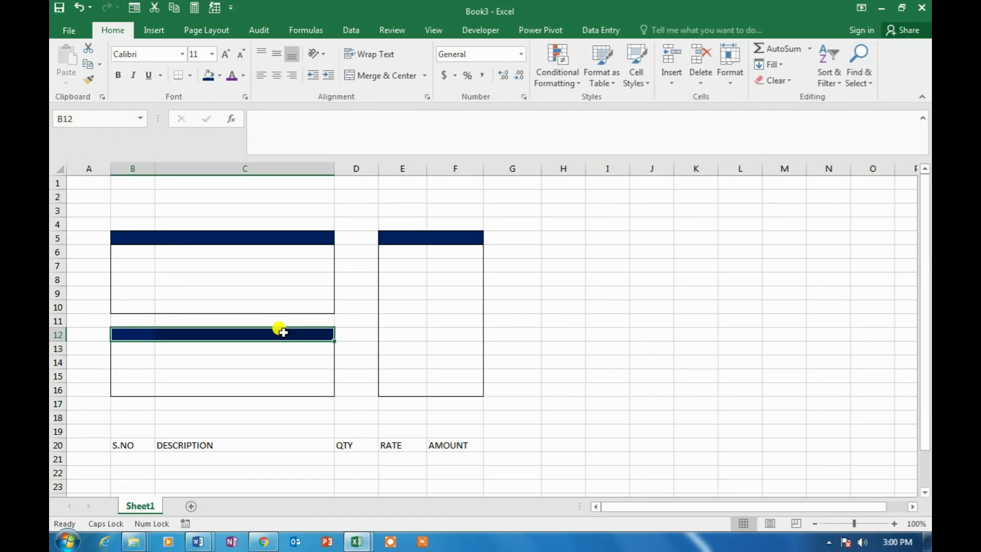
drag(134, 238, 331, 240)
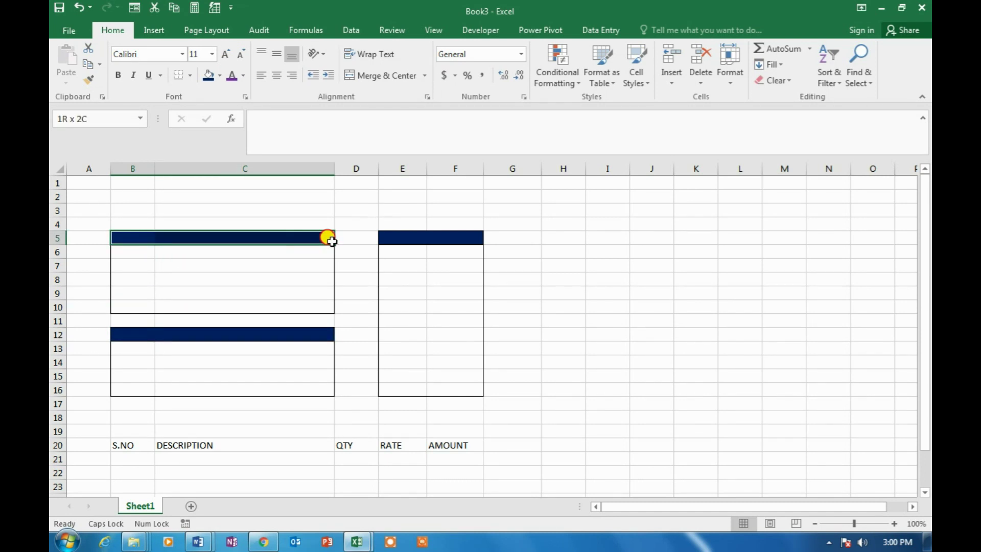
click(88, 79)
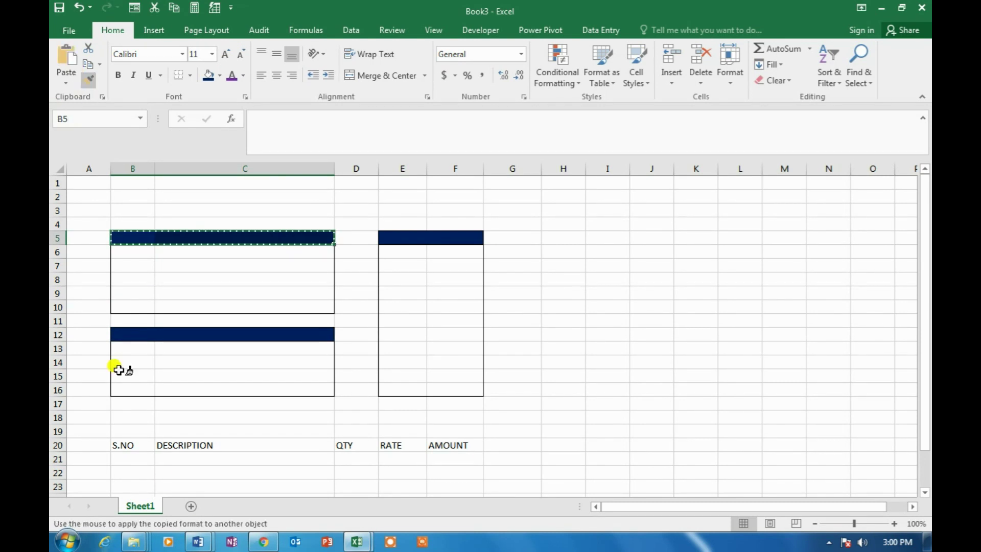
drag(128, 443, 459, 443)
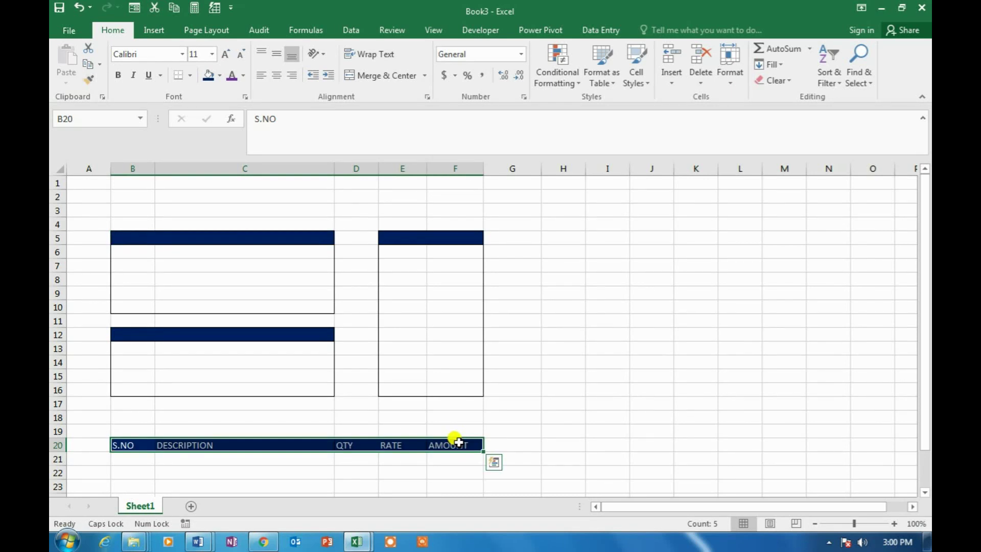
key(ctrl+q)
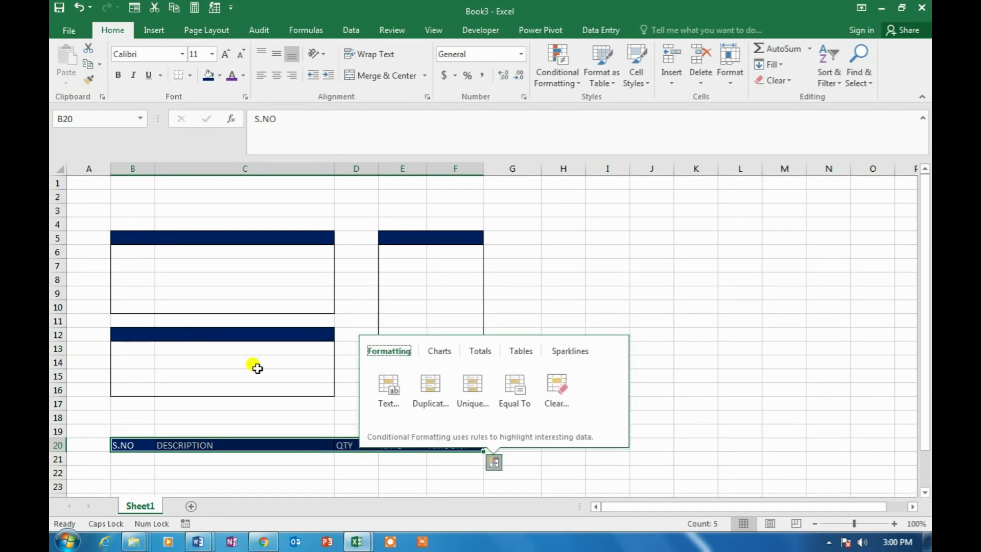
Give B21:F26 outline borders plus inside vertical and horizontal lines
key(Escape)
scroll(271, 394, down, 3)
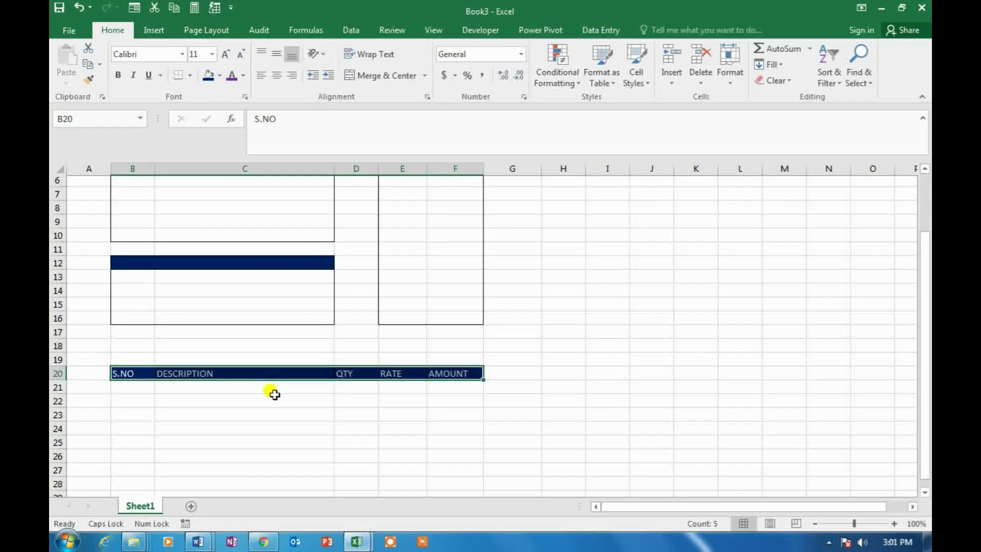
drag(144, 336, 453, 397)
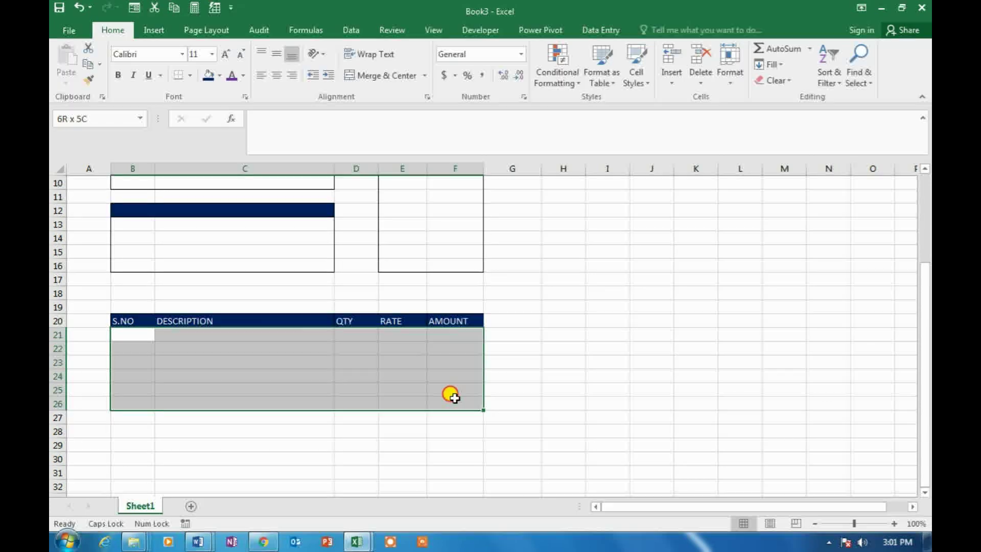
drag(455, 397, 454, 398)
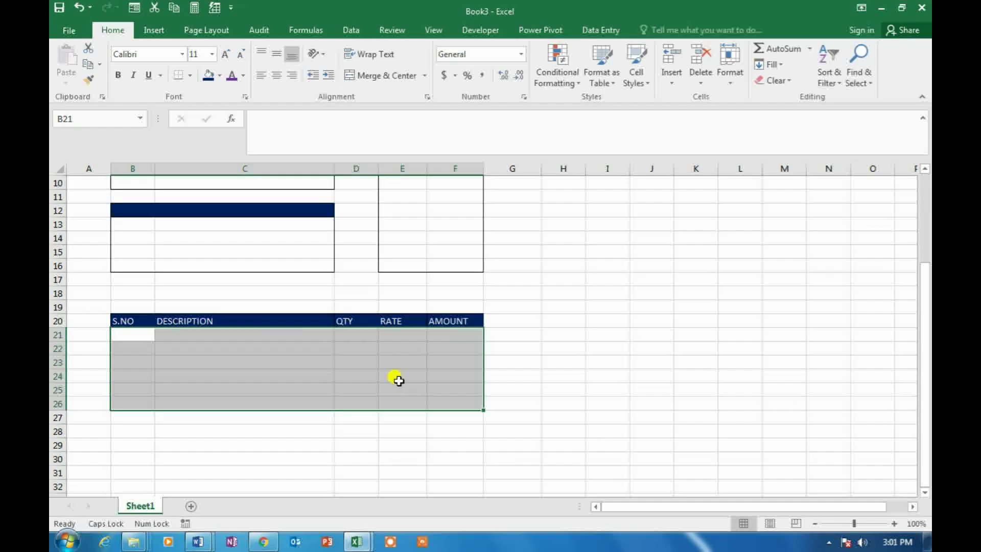
key(ctrl+1)
click(355, 124)
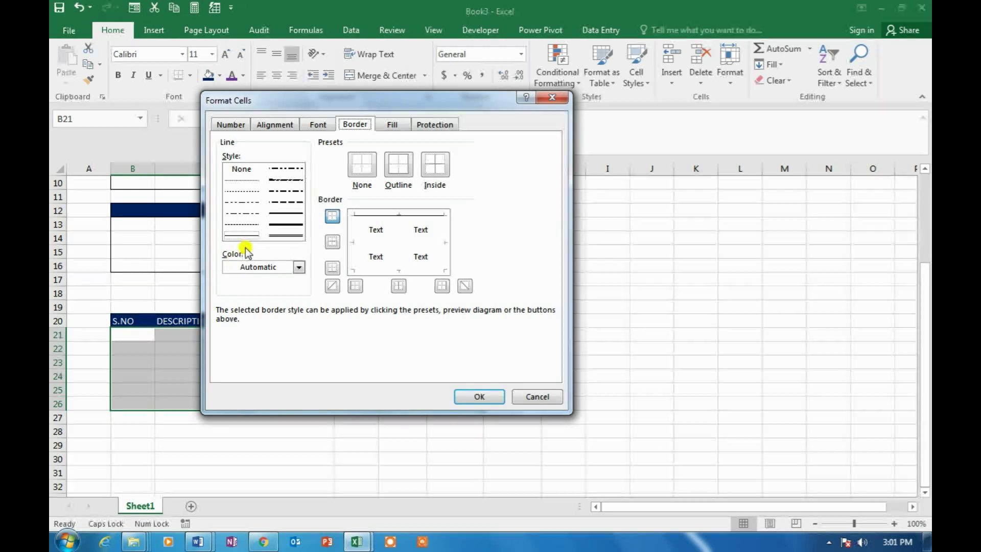
click(247, 236)
click(355, 240)
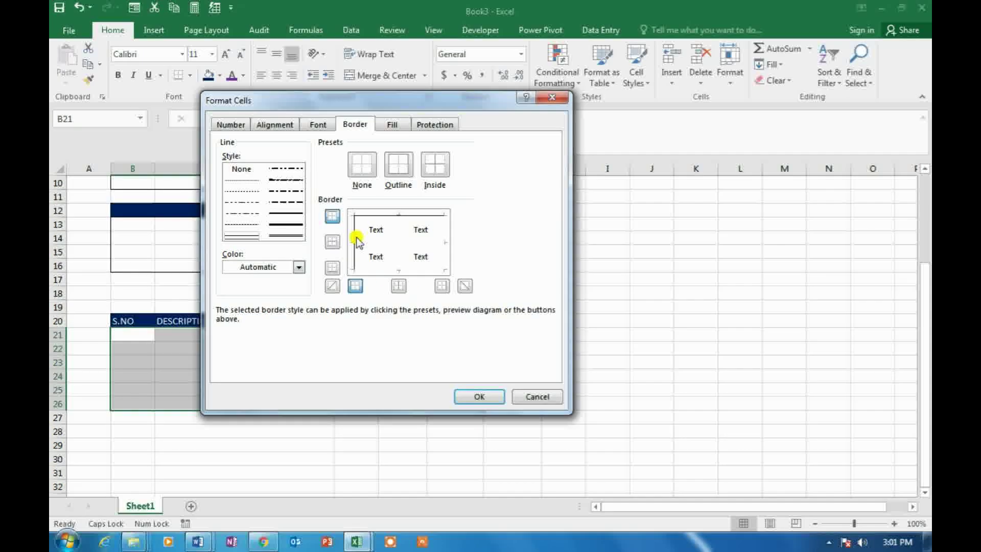
click(404, 269)
click(444, 241)
click(400, 235)
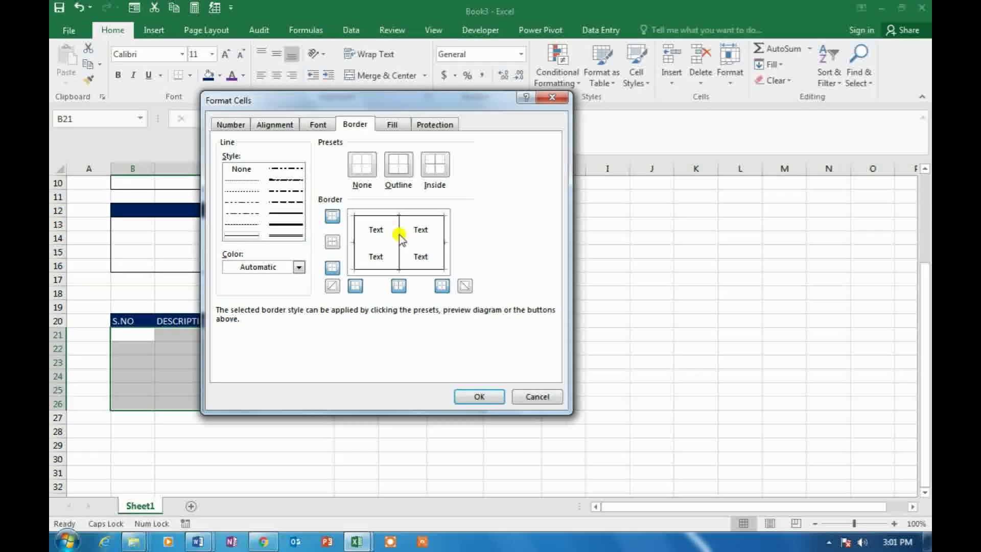
click(429, 245)
click(480, 396)
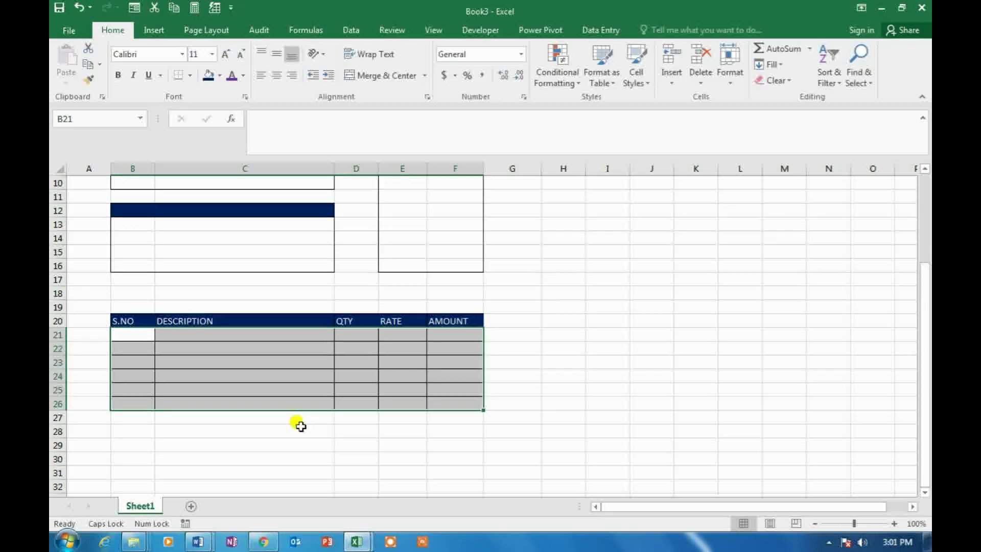
Add a double-line bottom border along B27:F27
click(142, 418)
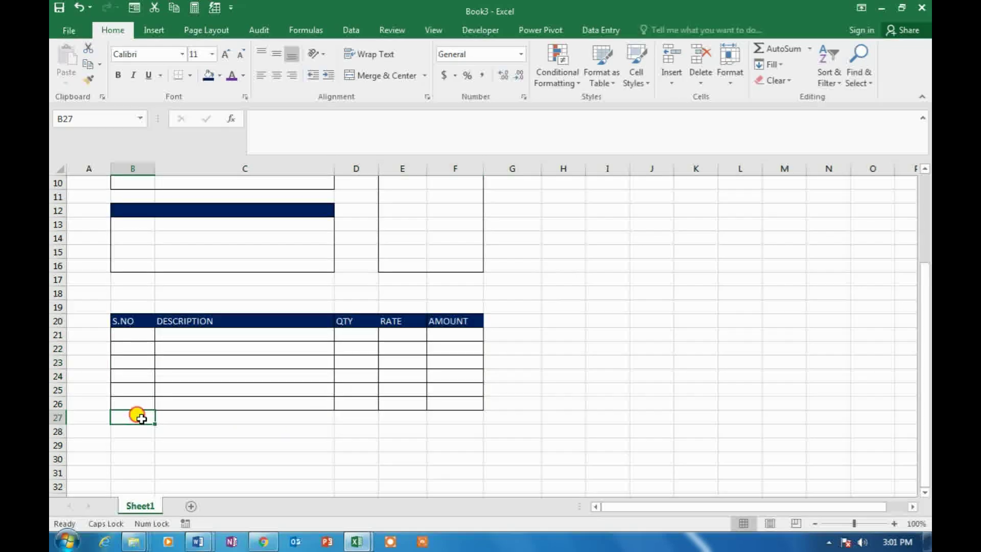
drag(151, 418, 453, 419)
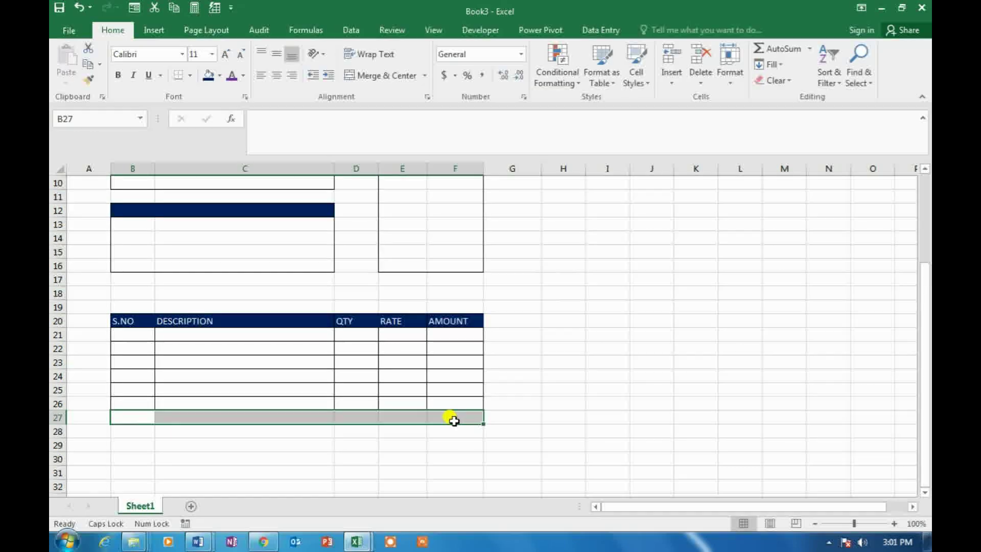
key(ctrl+1)
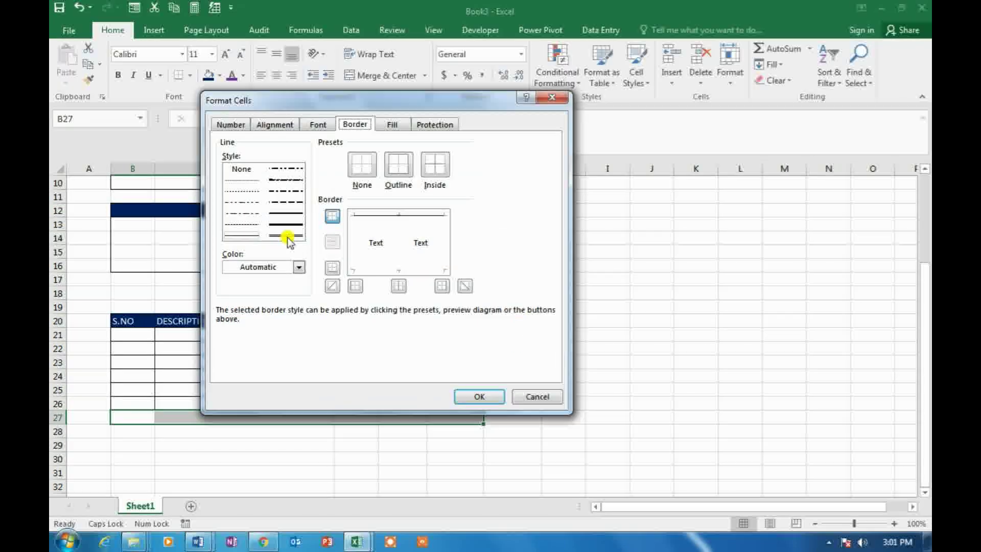
click(287, 236)
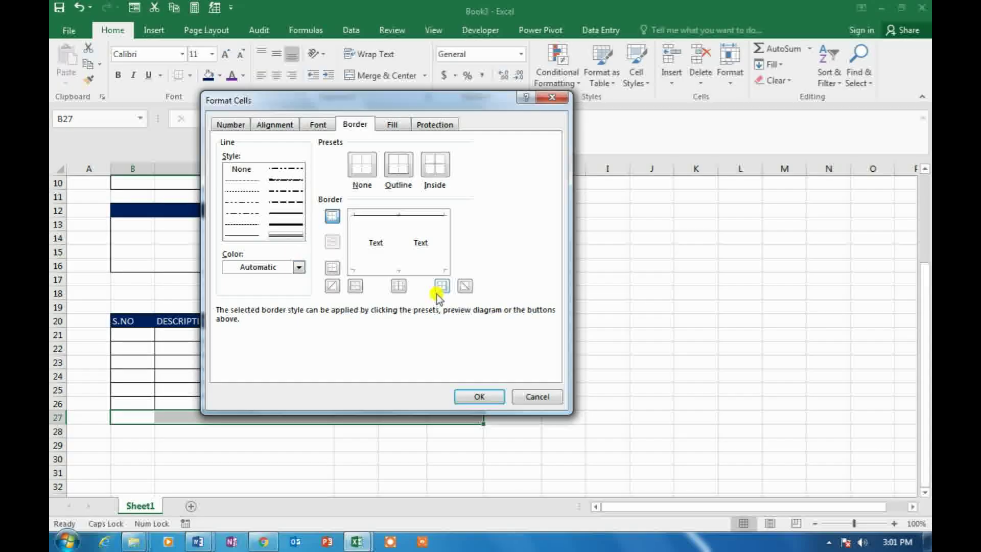
click(429, 270)
click(489, 396)
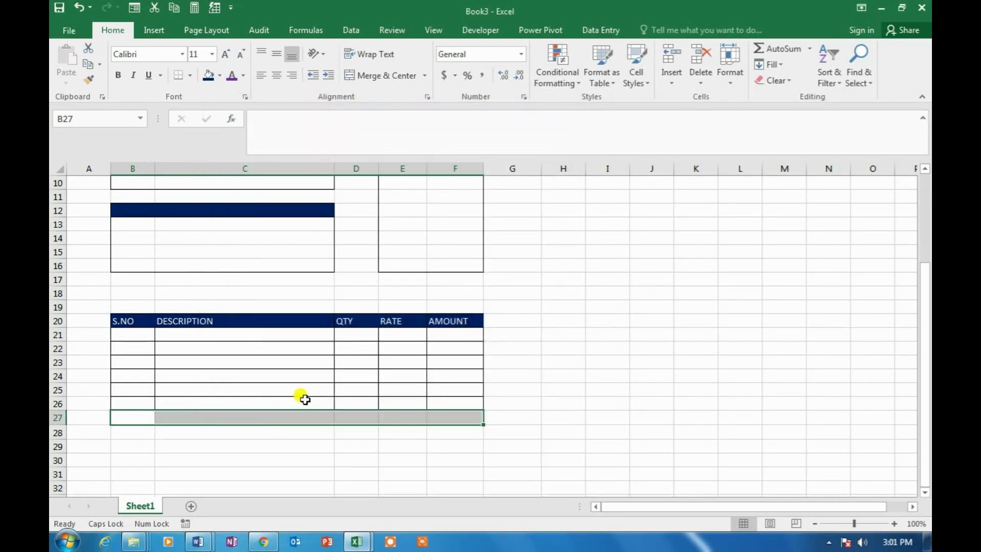
Fill B27:F27 with light green
click(145, 415)
drag(146, 415, 438, 411)
click(220, 77)
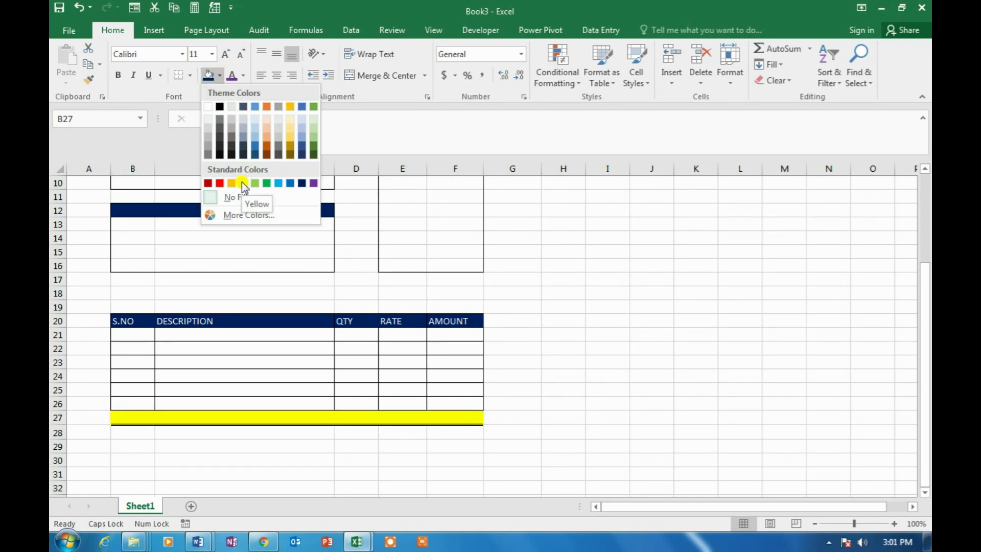
click(315, 121)
click(536, 279)
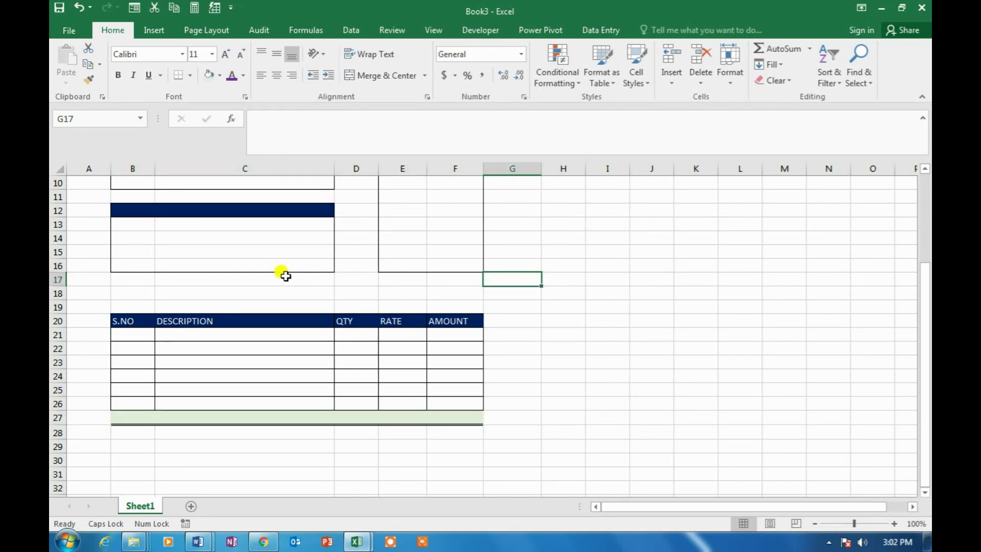
scroll(285, 276, up, 1)
scroll(285, 276, up, 3)
click(271, 197)
click(290, 211)
click(143, 185)
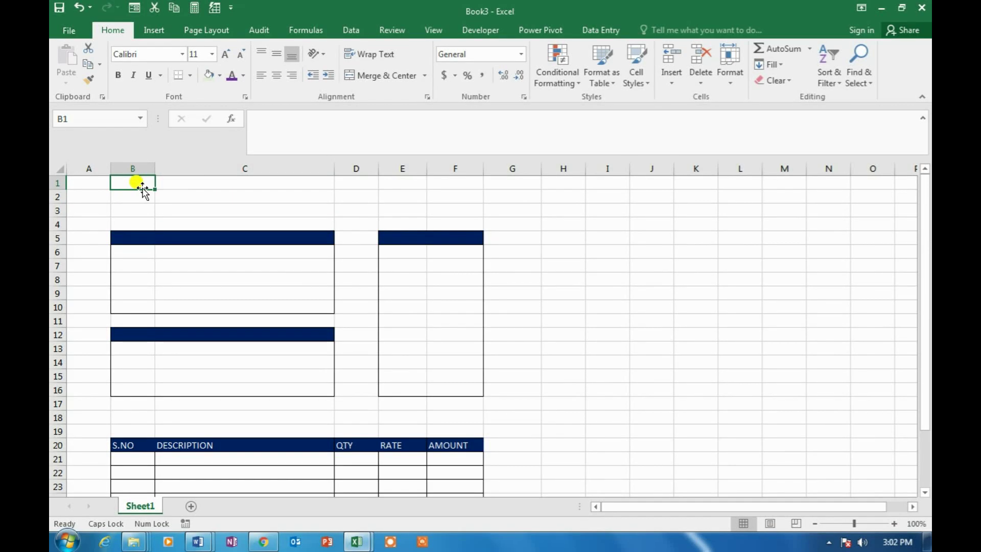
click(404, 193)
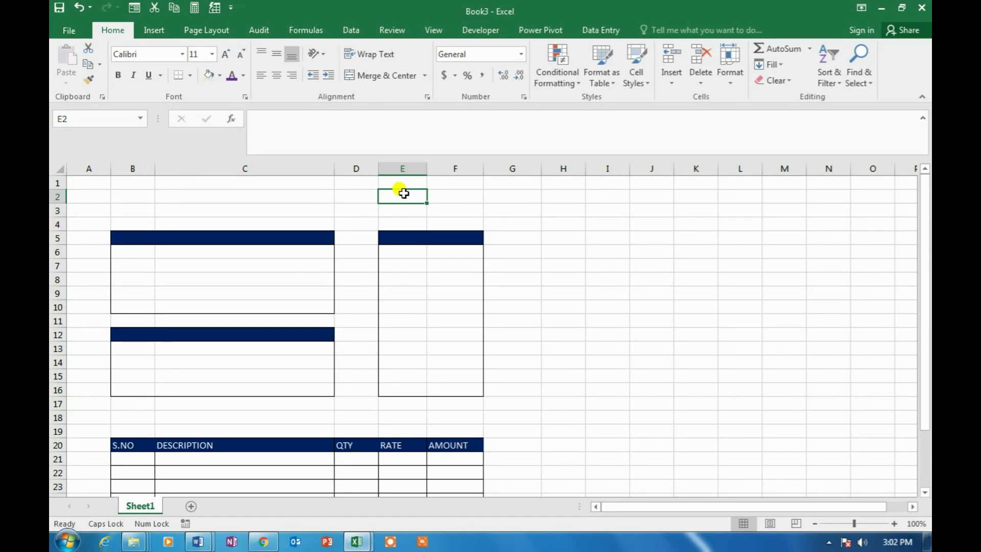
click(203, 209)
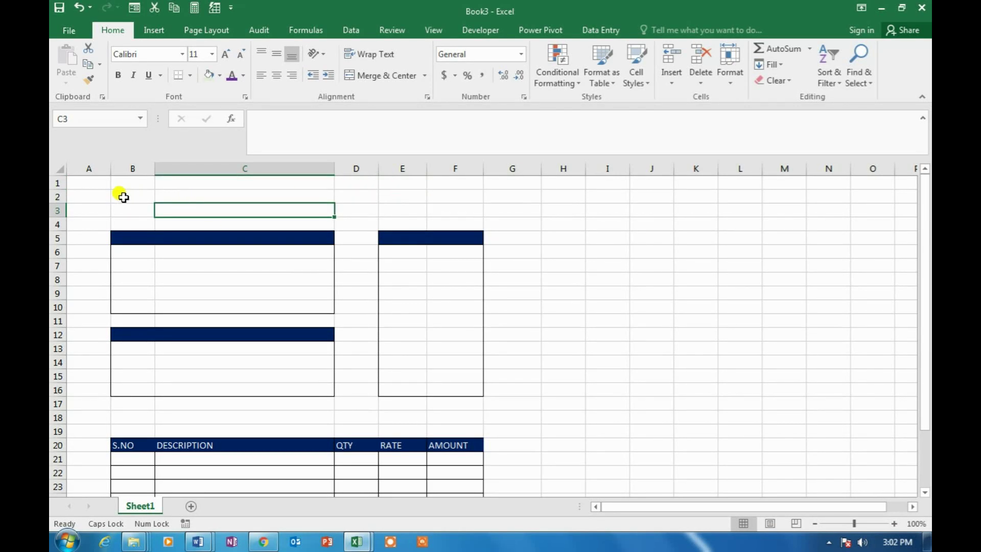
click(673, 86)
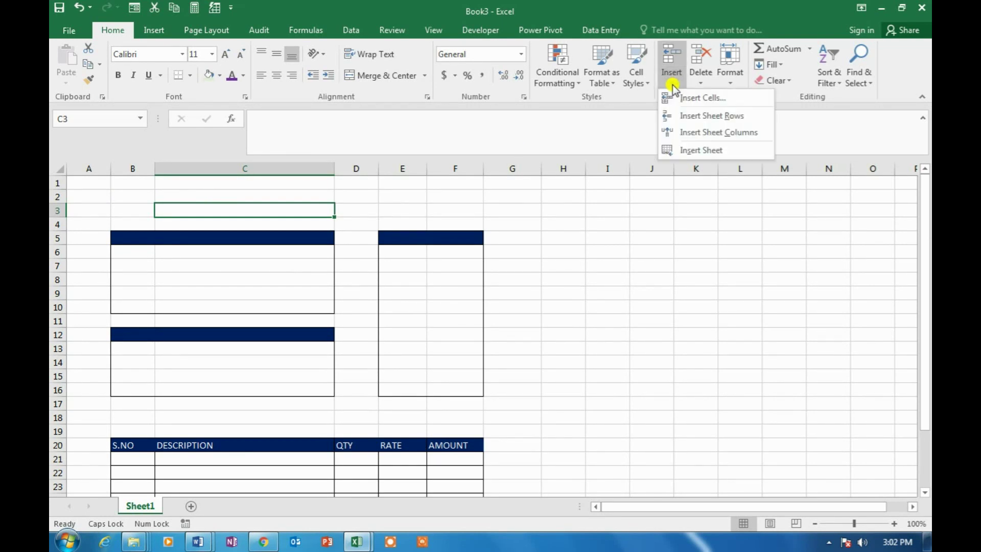
click(695, 122)
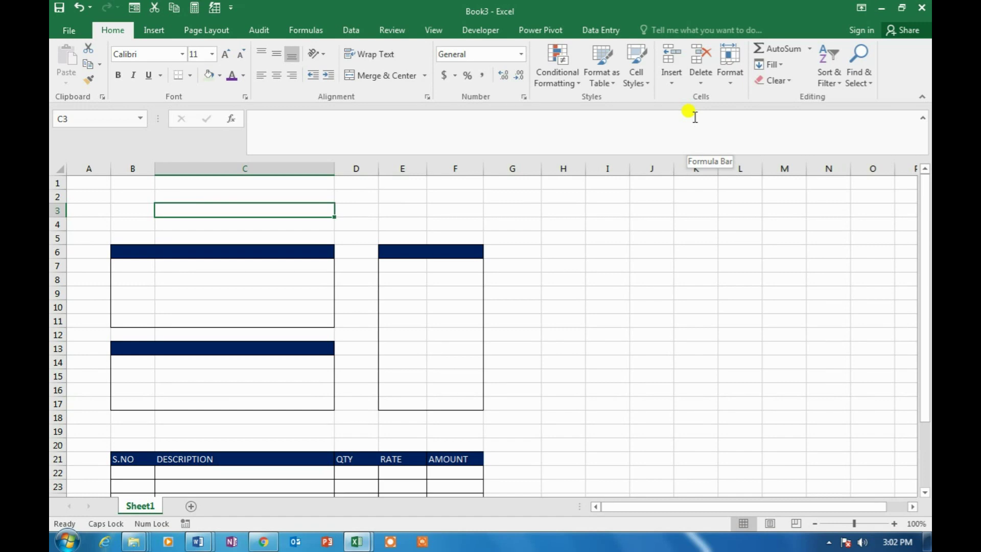
key(F4)
key(F4)
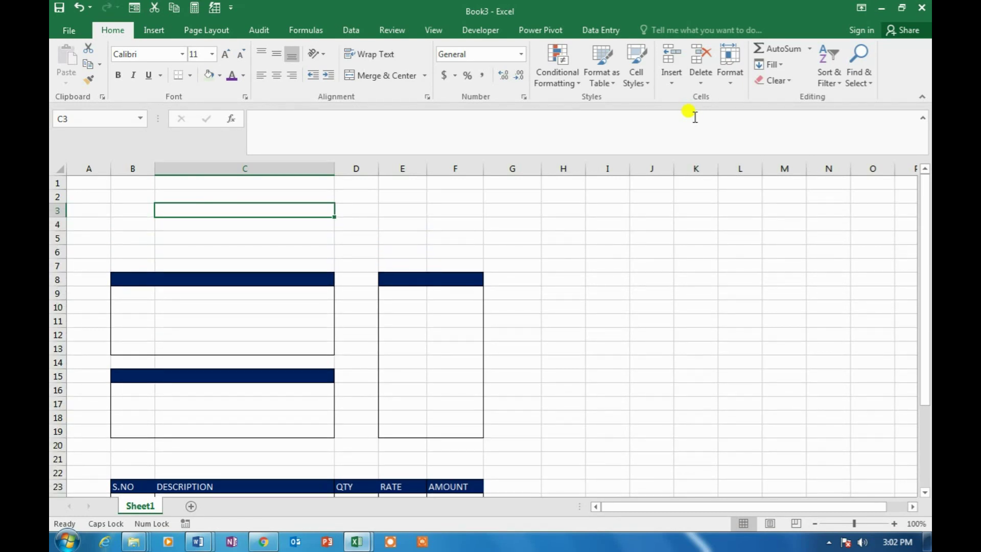
key(F4)
key(F4)
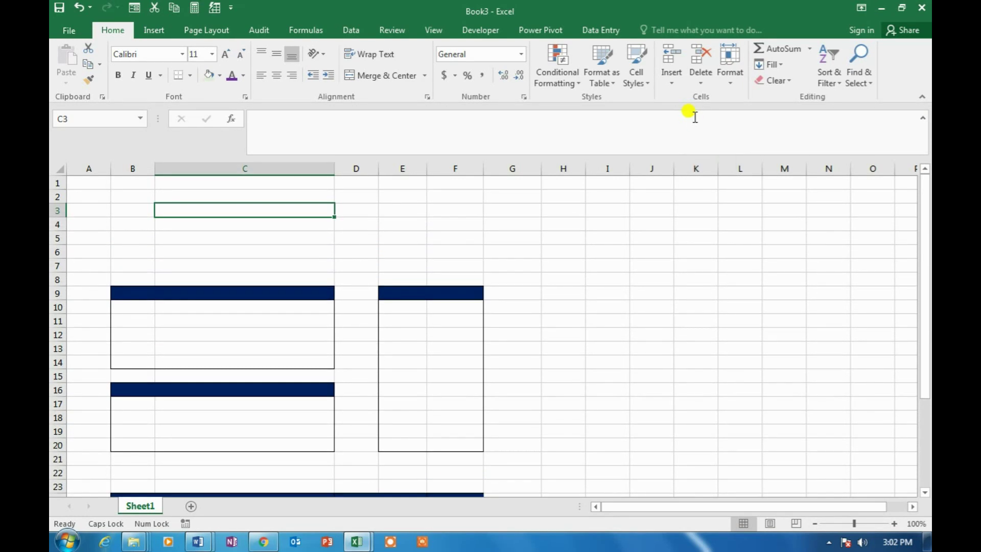
click(401, 211)
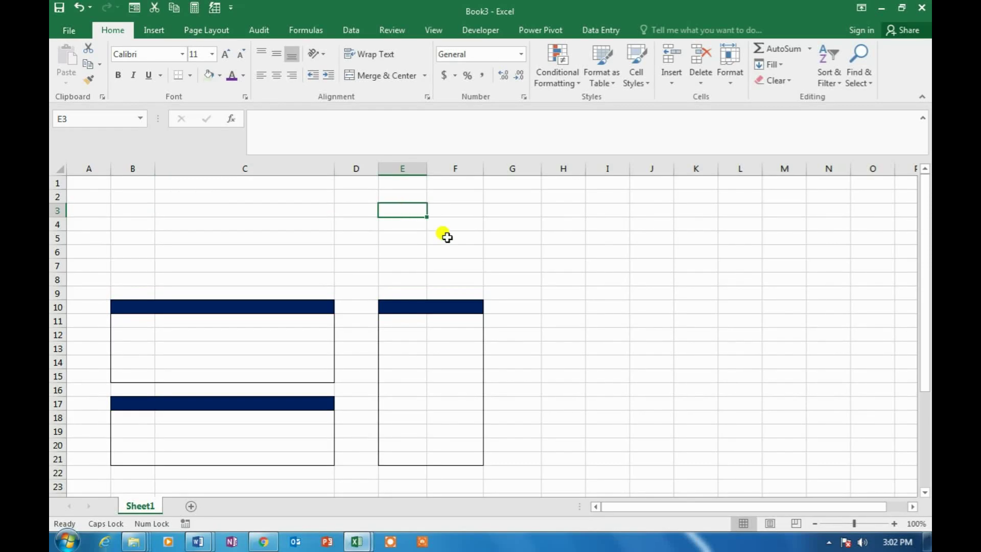
click(327, 210)
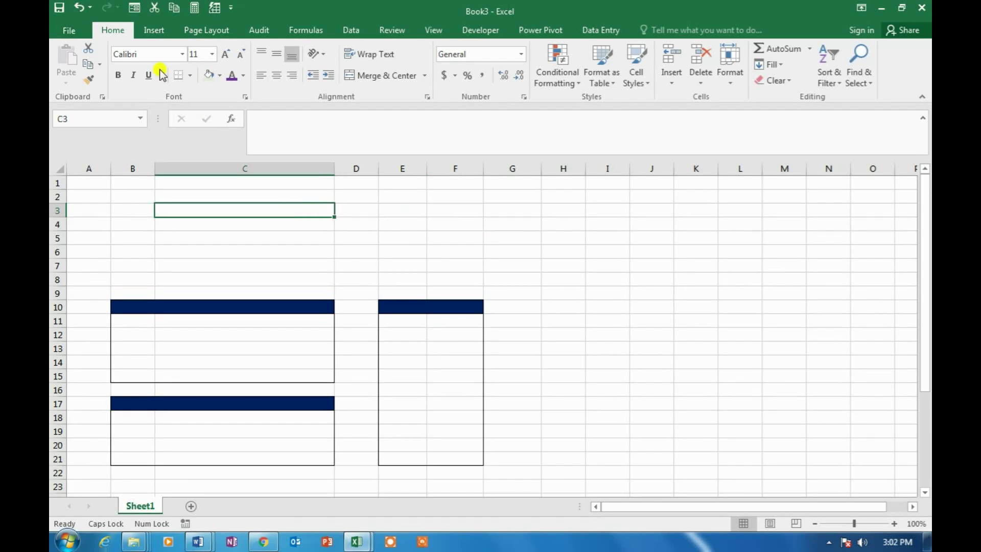
Insert a WordArt object in a blue outline style
click(152, 34)
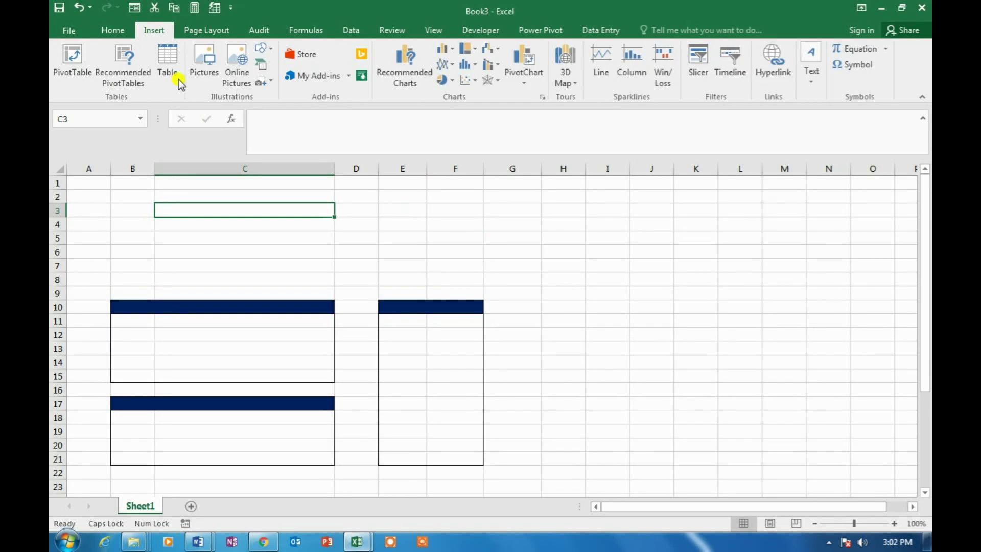
click(816, 88)
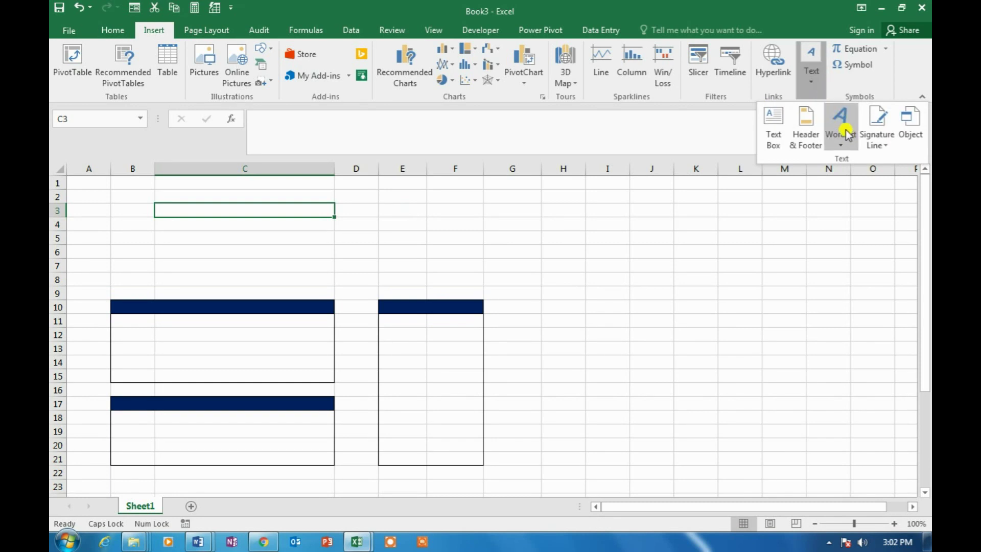
click(844, 132)
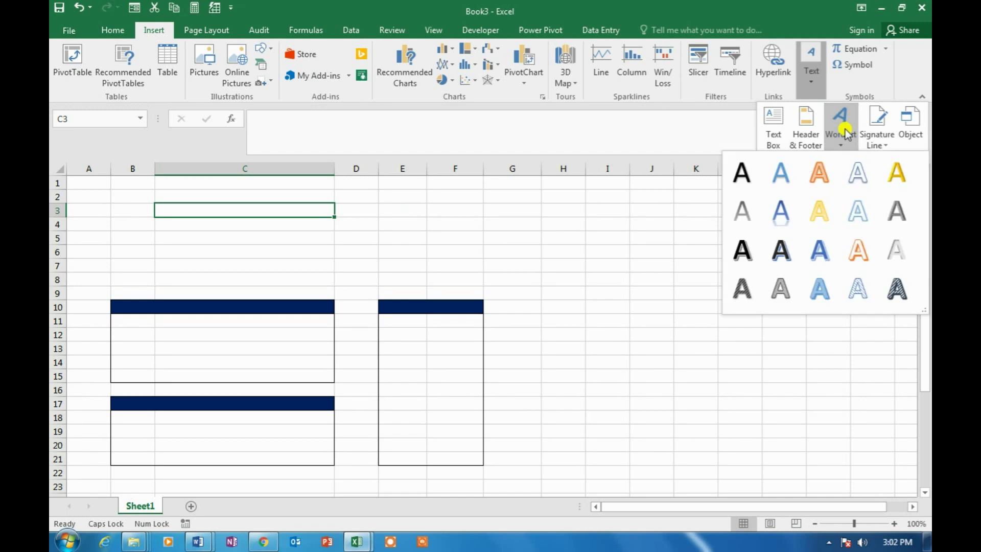
click(821, 248)
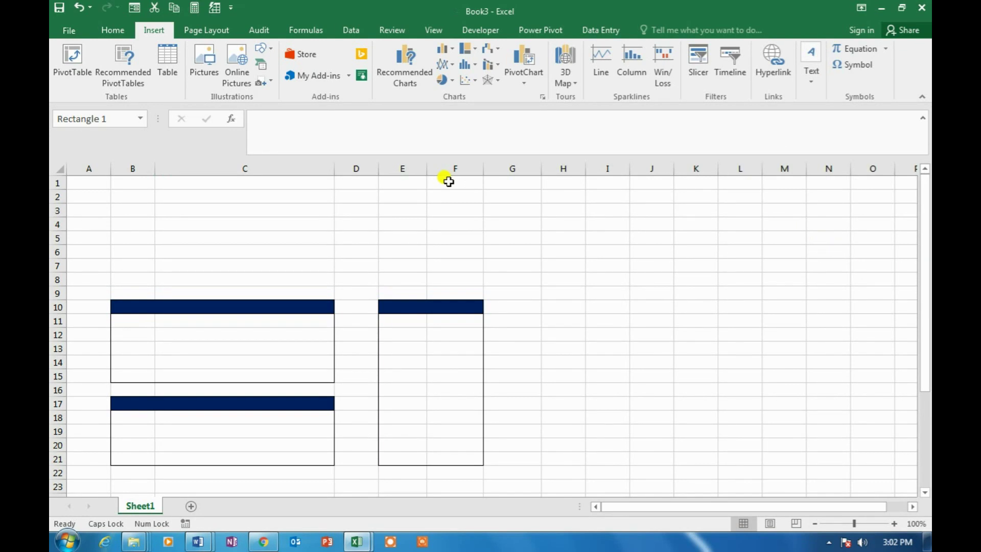
Change the WordArt text to INVOICE and move it up above the boxes into rows 2–5
drag(635, 343, 376, 344)
key(Caps_Lock)
text(i)
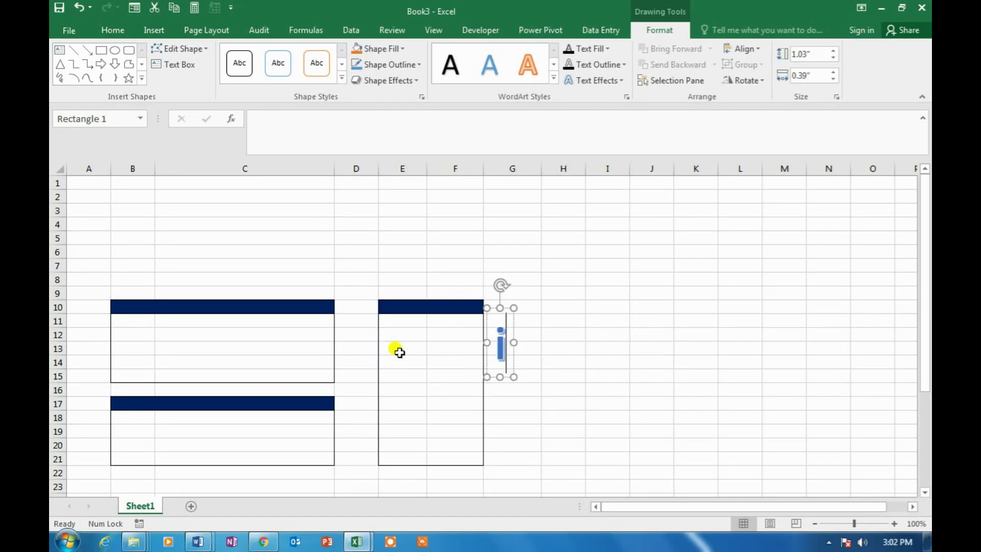
text(nvoice)
key(BackSpace)
key(BackSpace)
key(BackSpace)
key(BackSpace)
key(BackSpace)
key(BackSpace)
key(BackSpace)
key(Caps_Lock)
text(INVOICE)
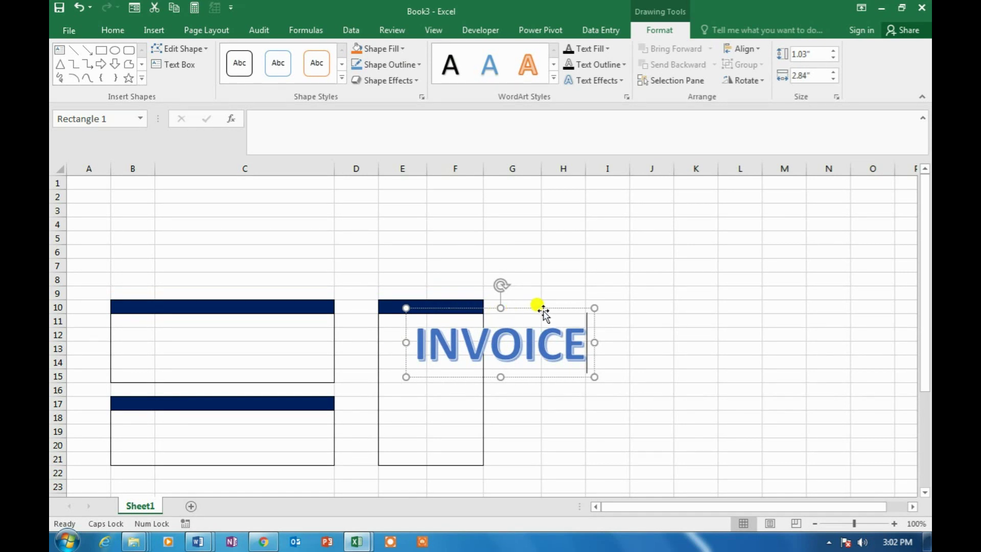
drag(542, 309, 431, 182)
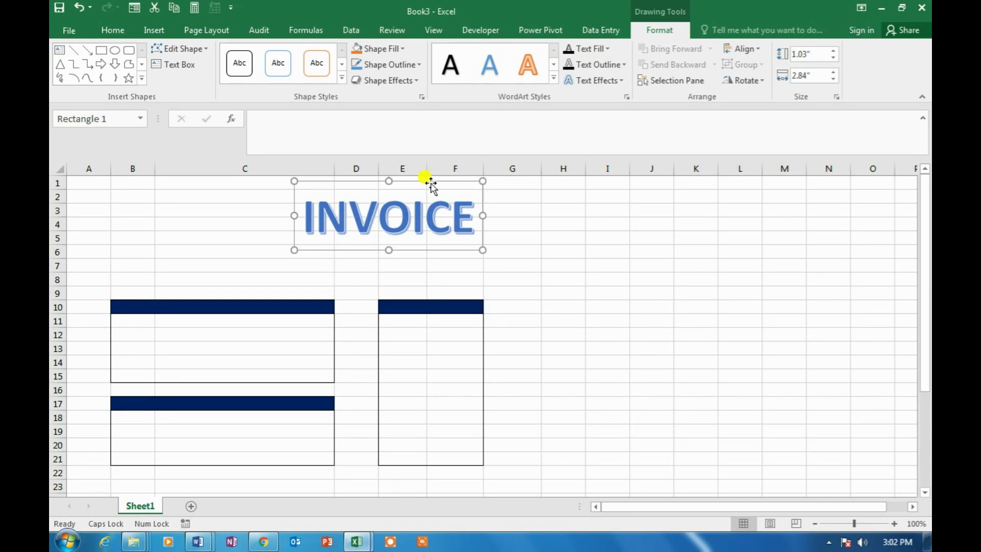
click(138, 307)
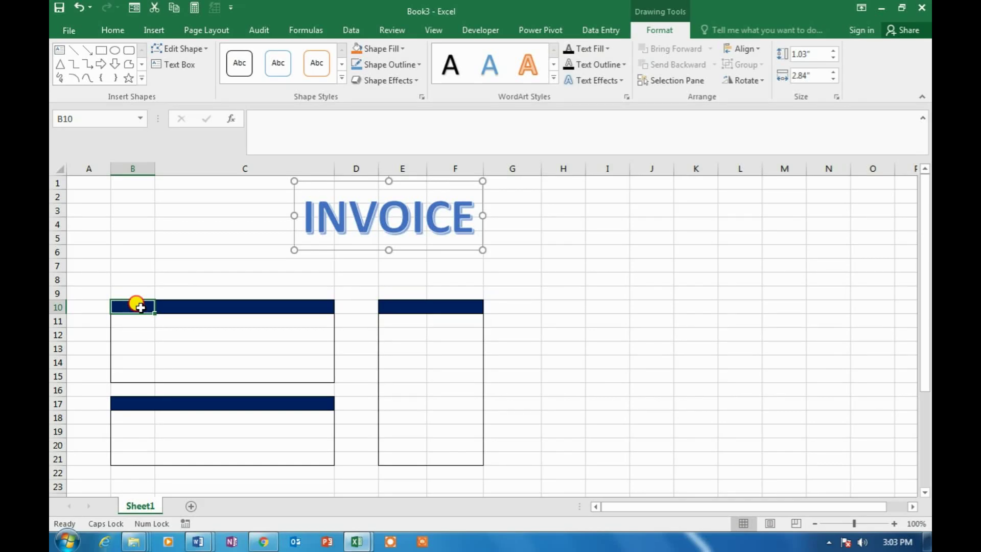
drag(140, 307, 302, 310)
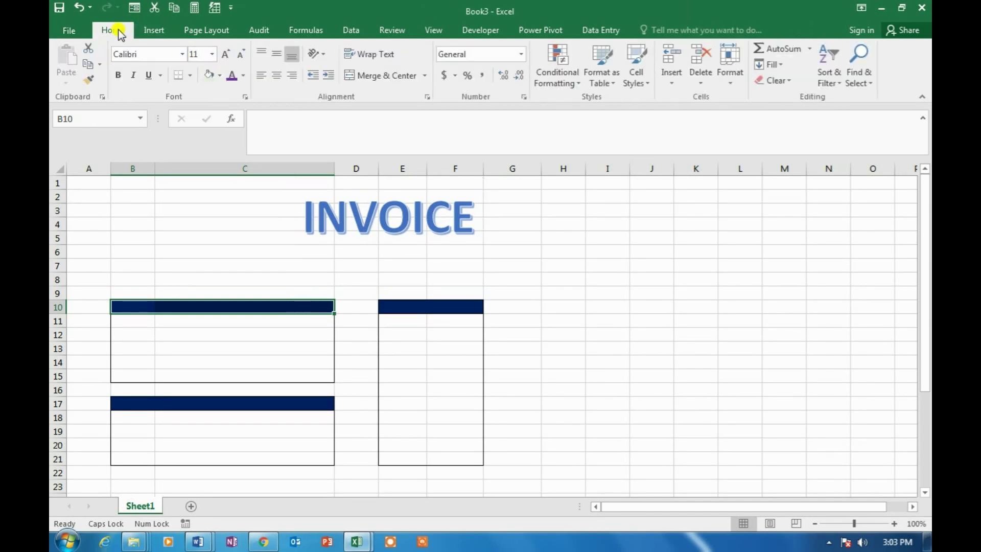
Merge and centre the B10:C10, E10:F10 and B17:C17 header bars
click(387, 79)
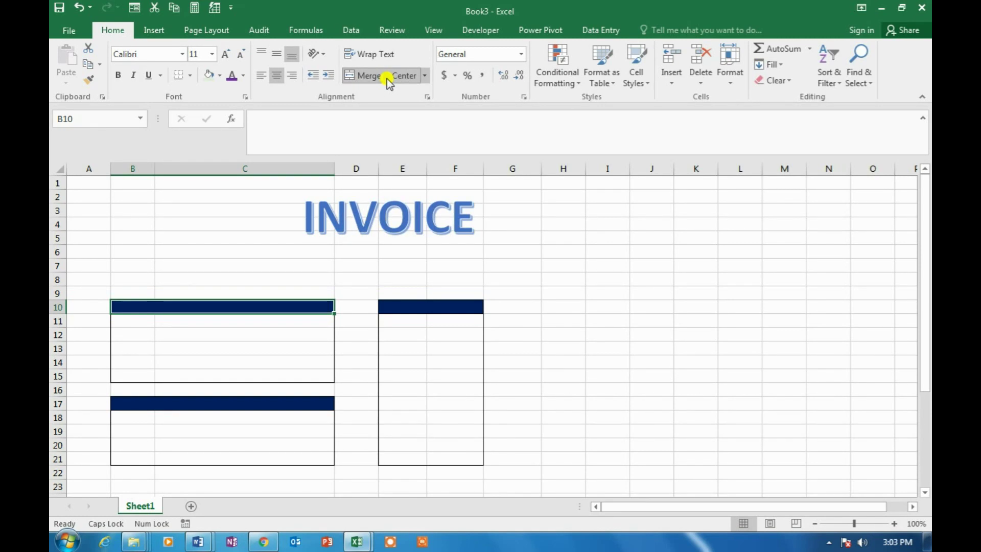
drag(390, 304, 454, 301)
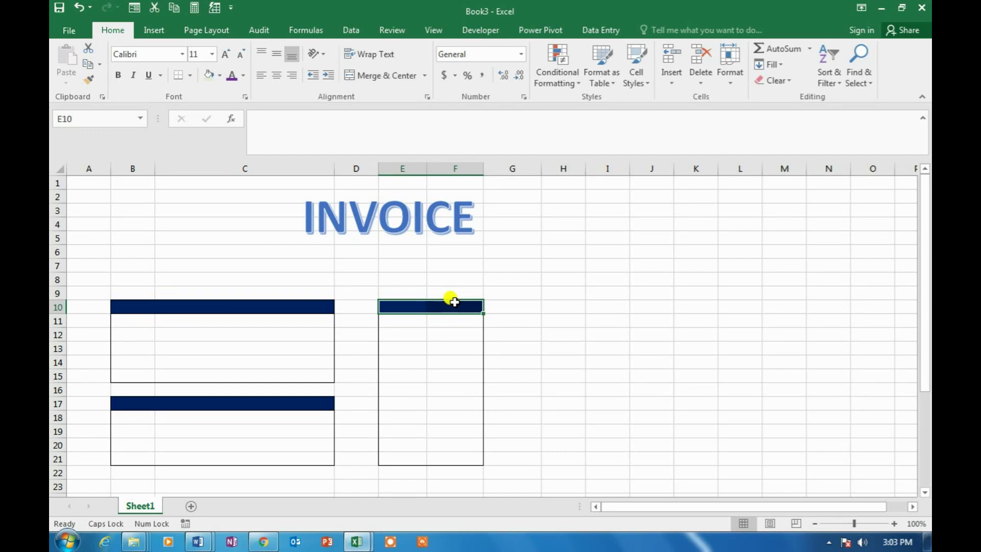
key(F4)
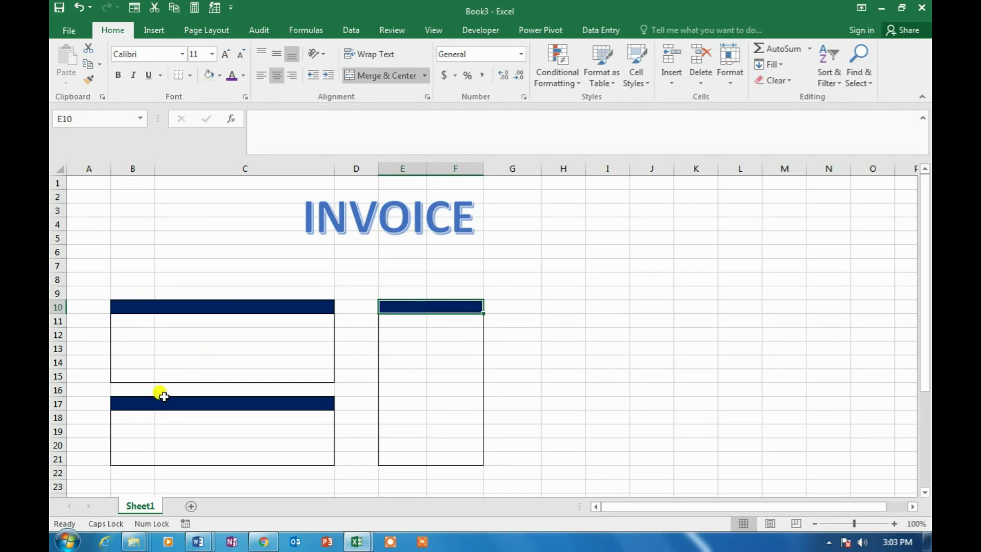
click(146, 402)
drag(140, 400, 273, 403)
click(384, 77)
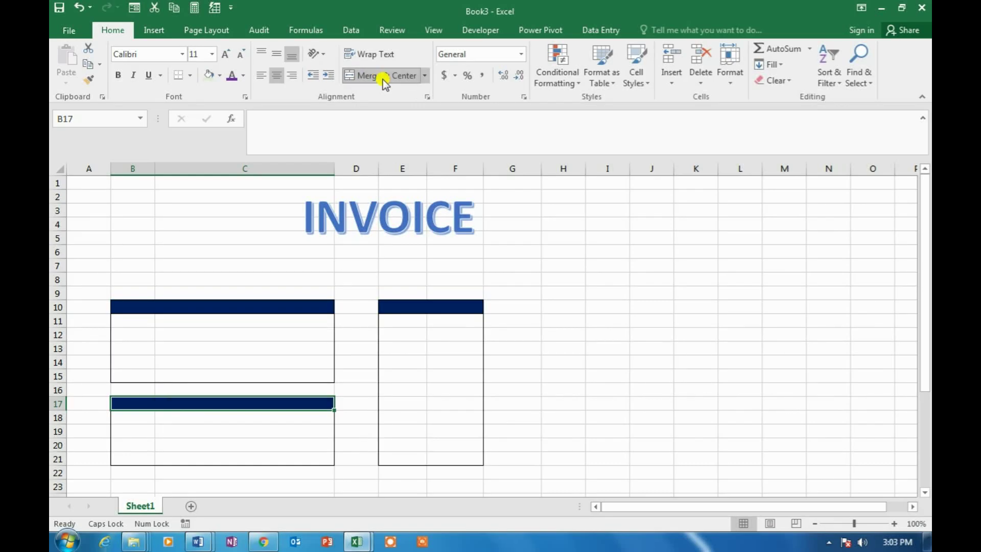
Label the merged B10 header bar CLINET DETAILS in capitals
click(148, 307)
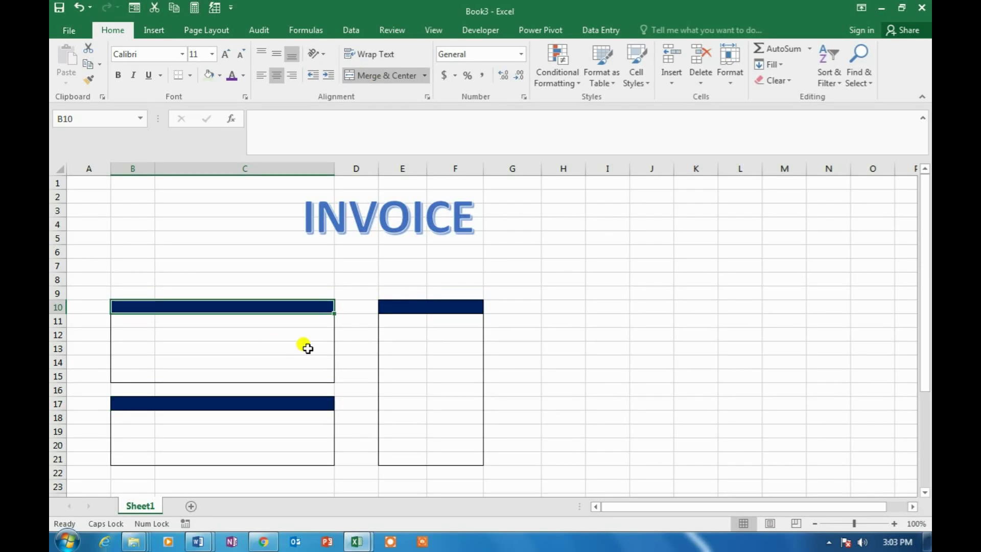
key(Caps_Lock)
text(clin)
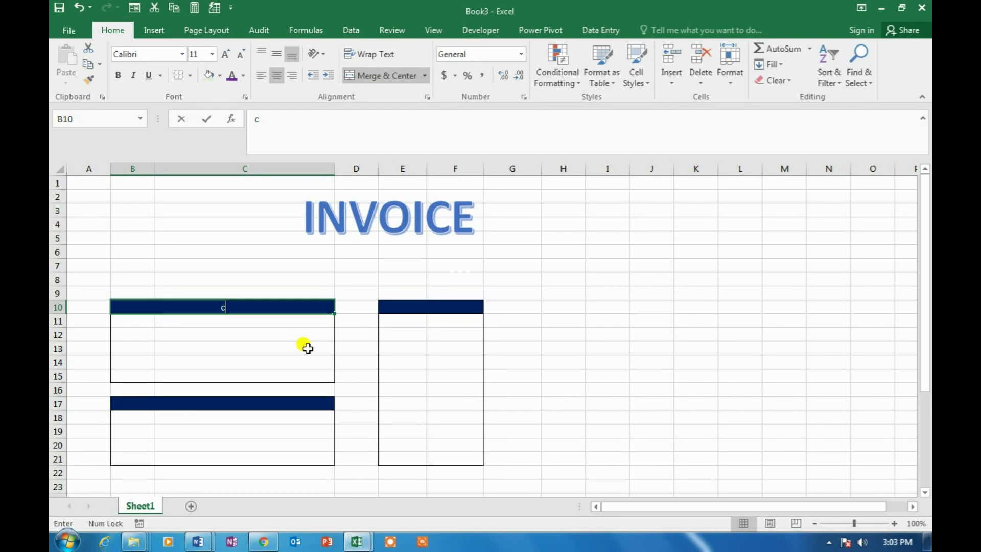
key(BackSpace)
key(BackSpace)
key(BackSpace)
key(Caps_Lock)
text(CLINET DETAILS)
key(Return)
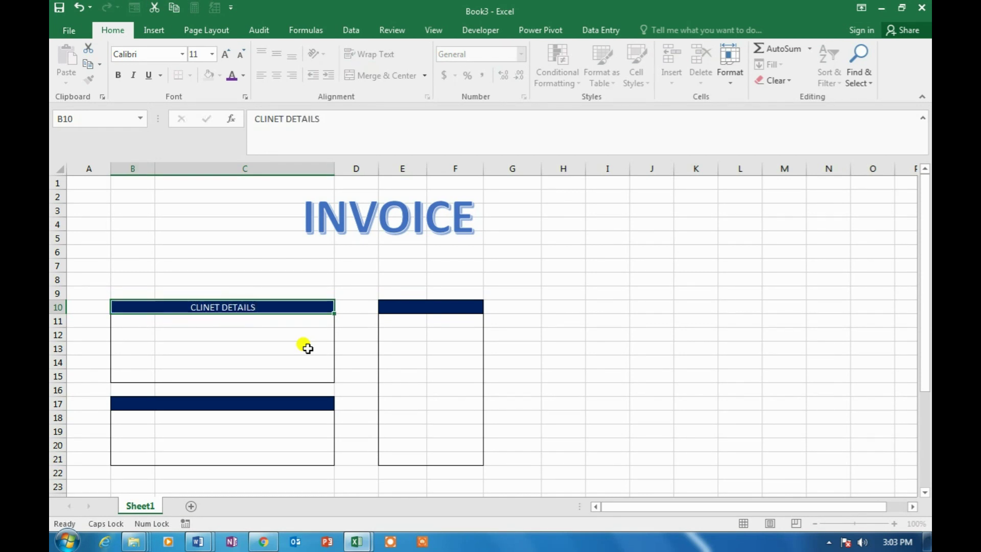
Label the other two bars INVOICE DETAILS and DELIVERY ADDRESS
key(Right)
key(Right)
text(U)
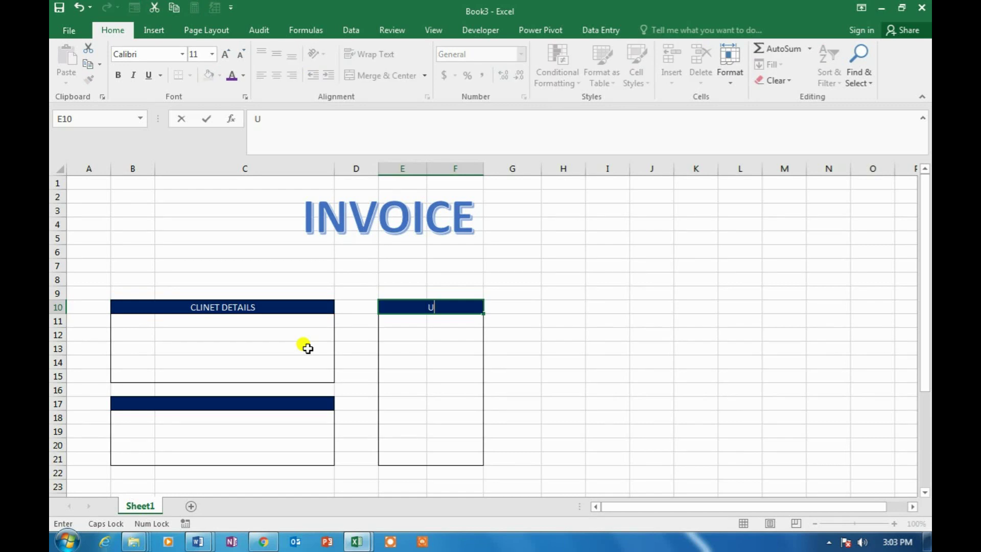
text(NVOICE DETAILS)
key(Return)
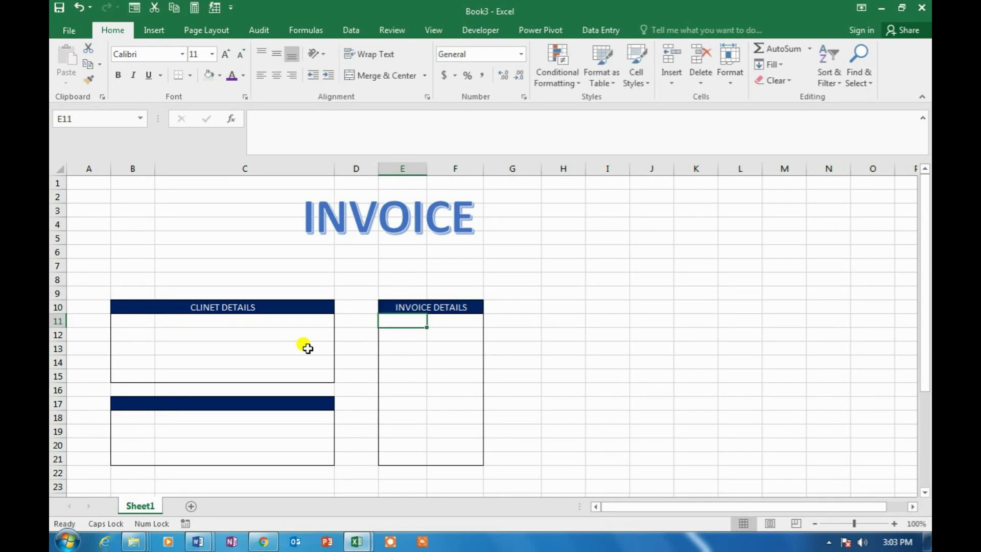
key(Up)
key(Left)
key(Left)
key(Left)
key(Down)
key(Down)
key(Down)
key(Down)
key(Down)
key(Down)
key(Down)
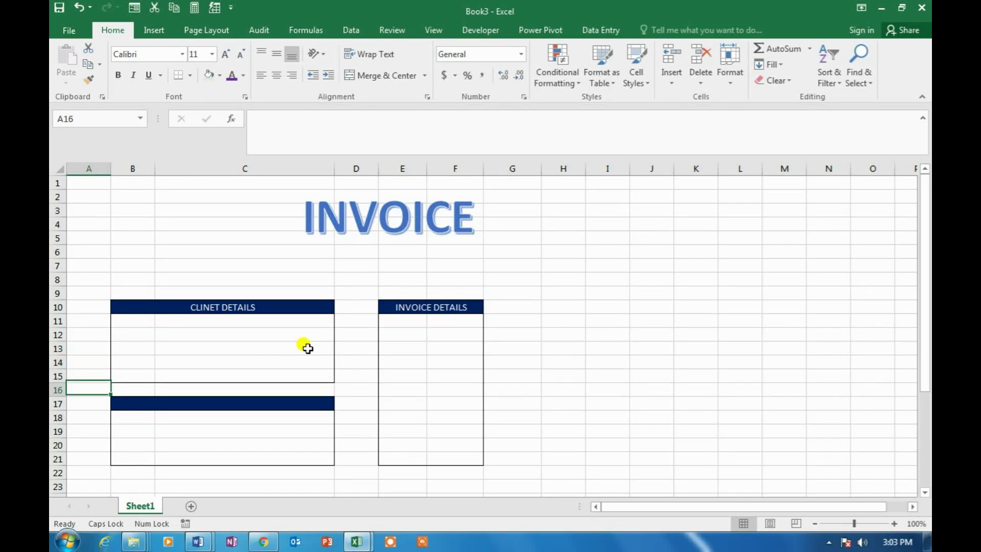
key(Right)
text(DELIVERY )
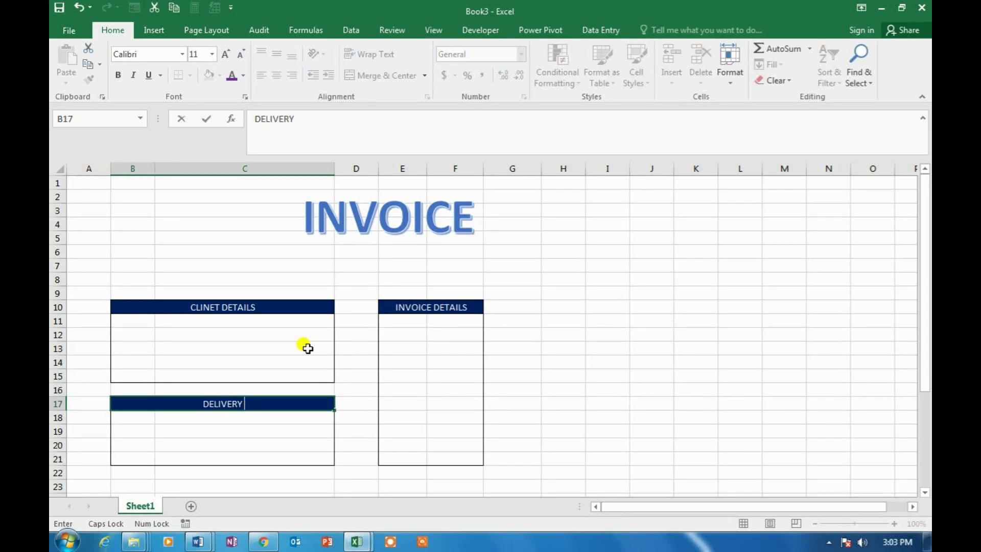
text(ADDRESS)
key(Return)
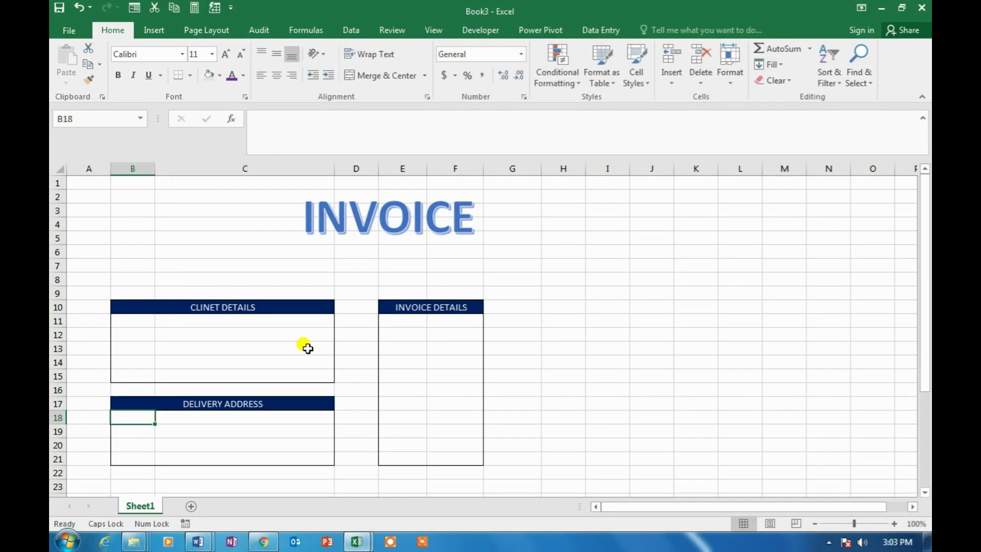
Left-align the CLINET DETAILS, INVOICE DETAILS and DELIVERY ADDRESS headers
click(273, 310)
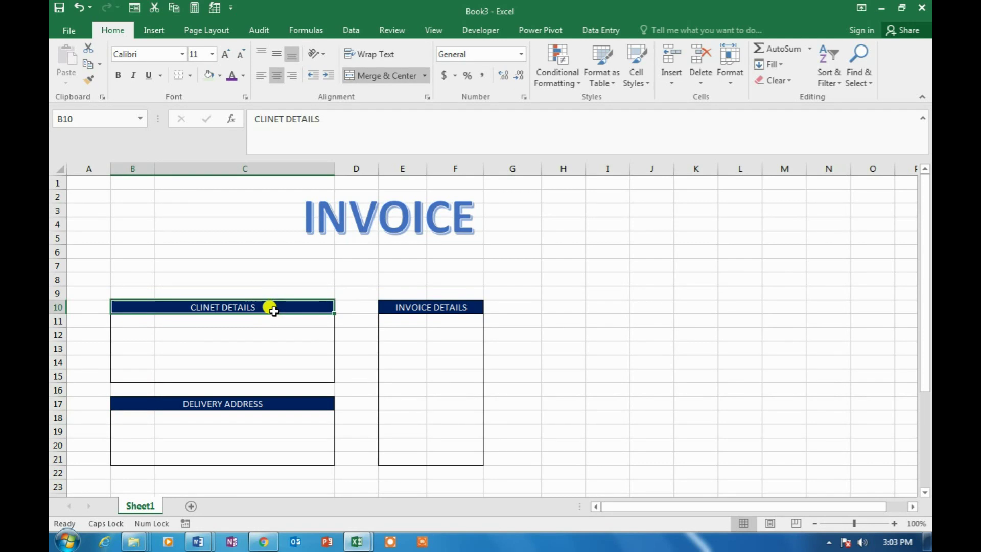
click(261, 77)
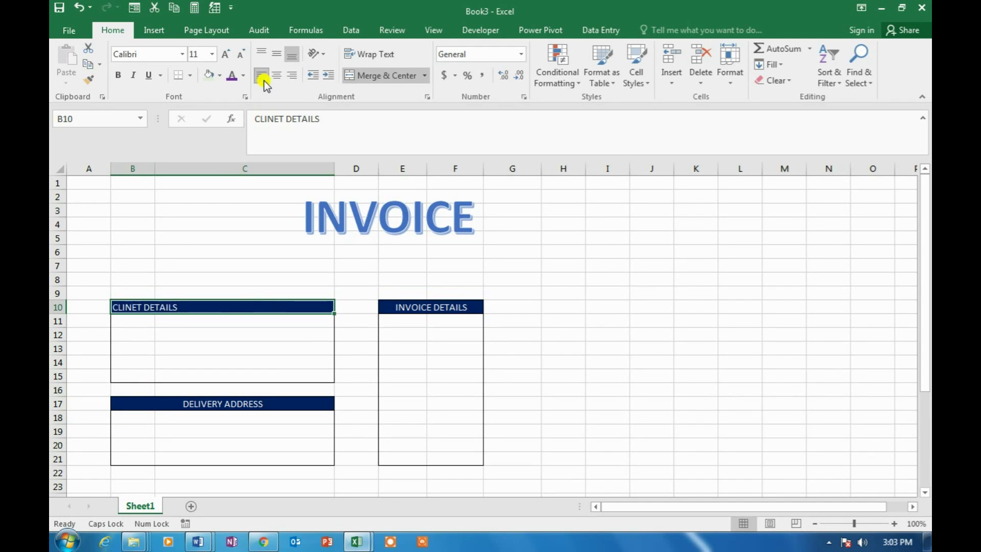
click(415, 307)
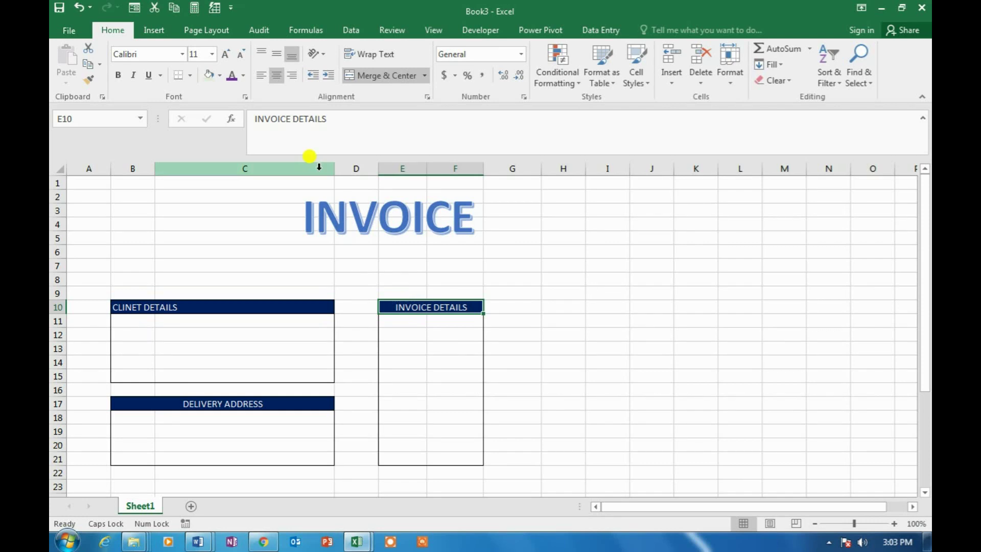
click(261, 76)
click(179, 405)
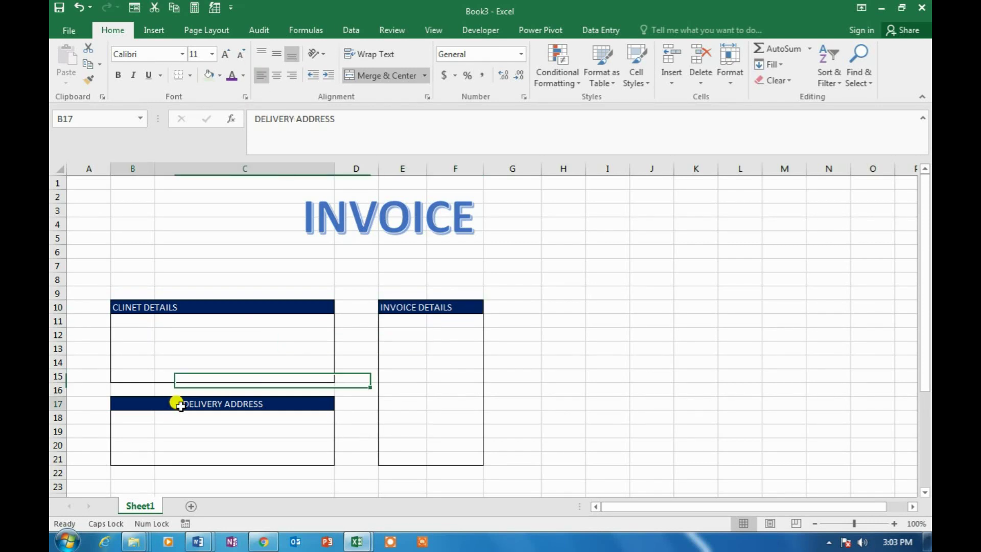
click(262, 76)
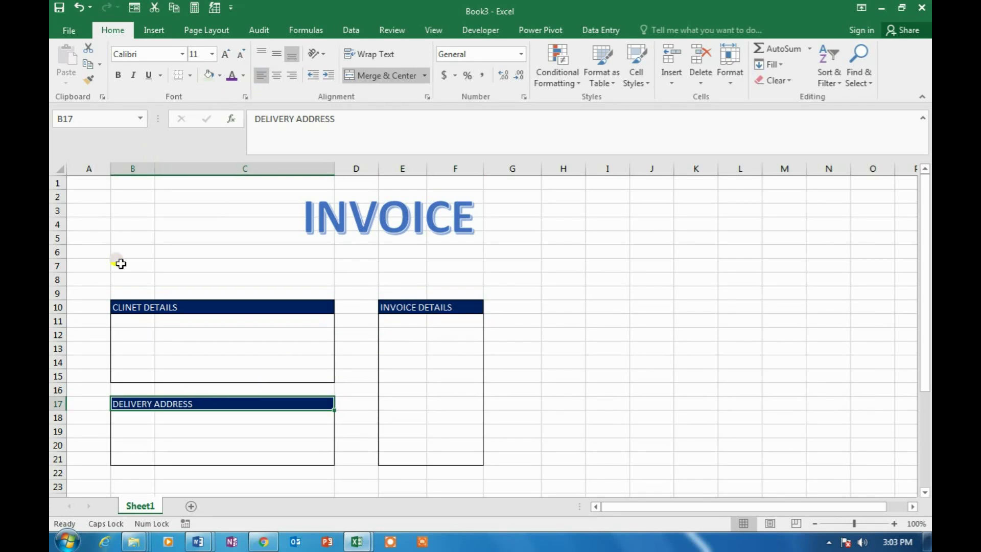
Indent the CLINET DETAILS and INVOICE DETAILS headers via Format Cells alignment
click(155, 306)
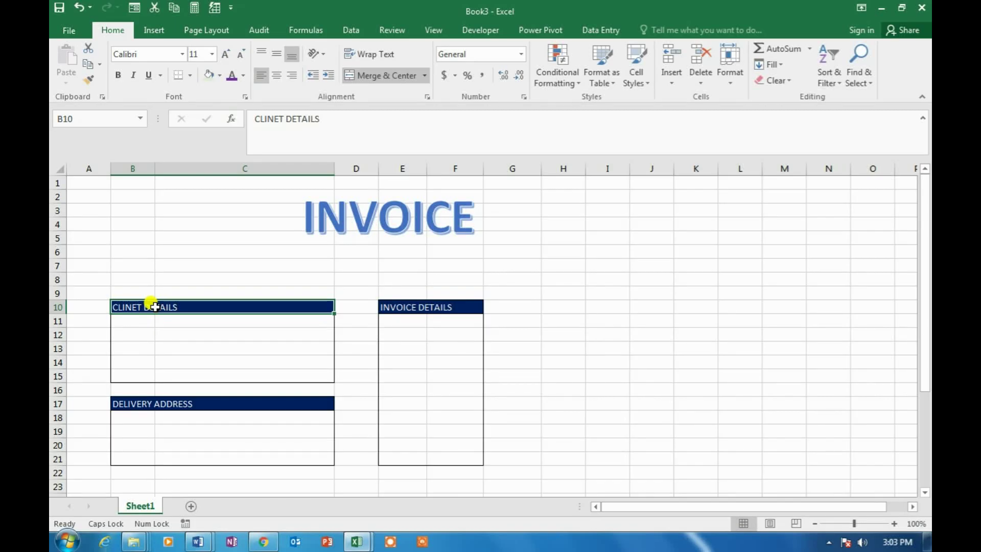
key(ctrl+1)
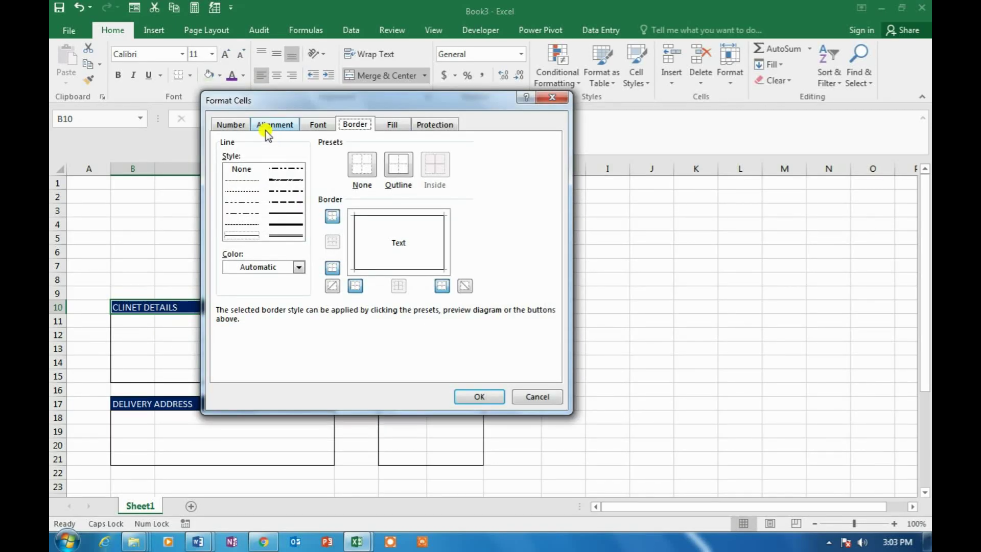
click(269, 125)
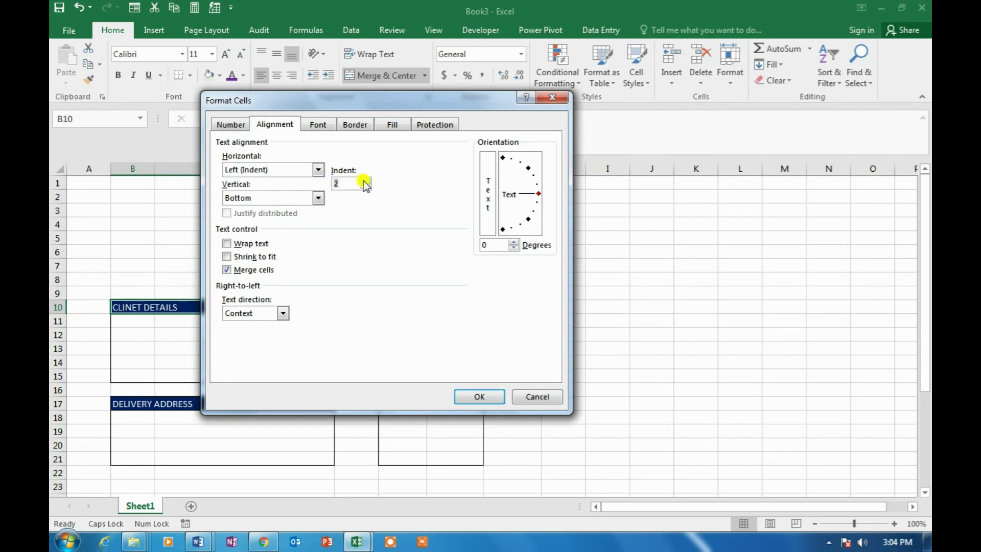
double_click(493, 396)
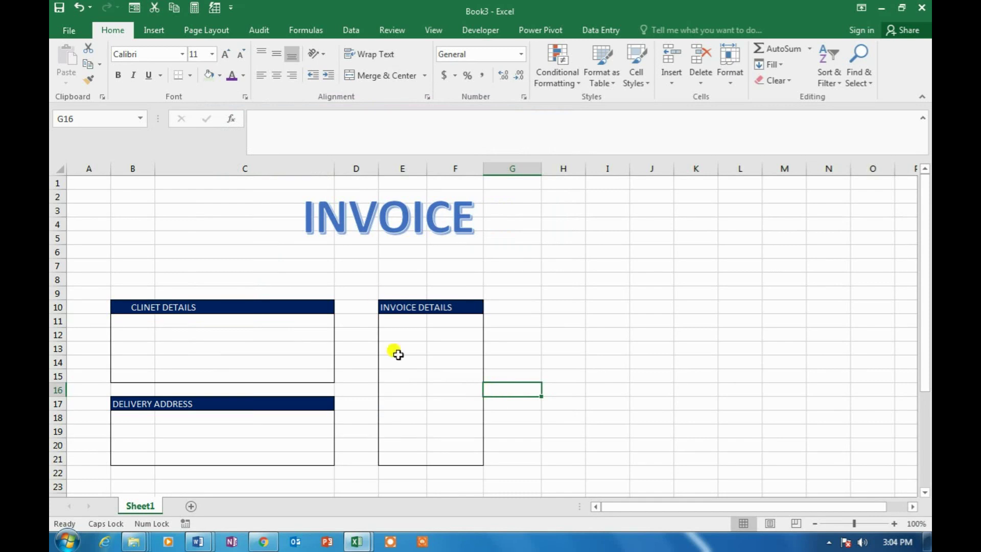
click(398, 305)
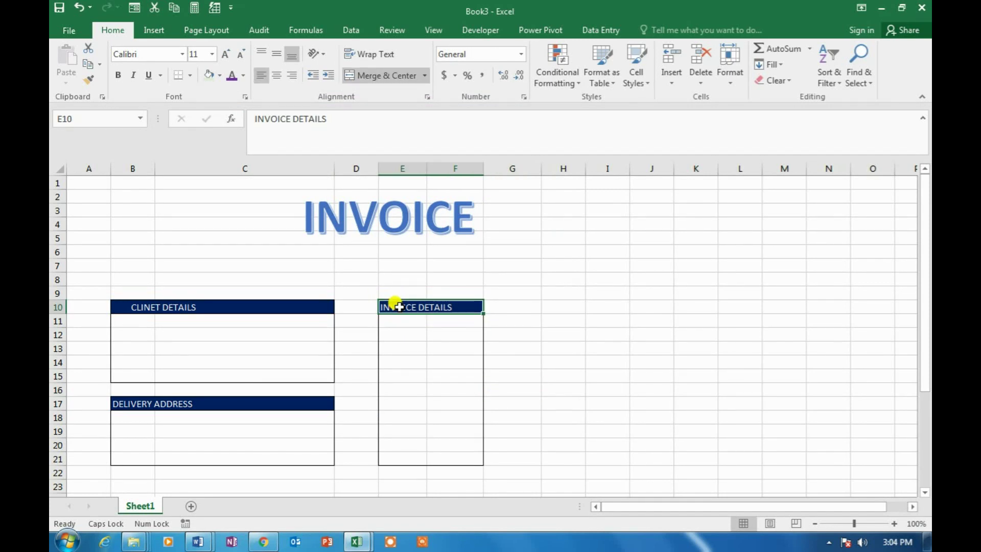
key(ctrl+1)
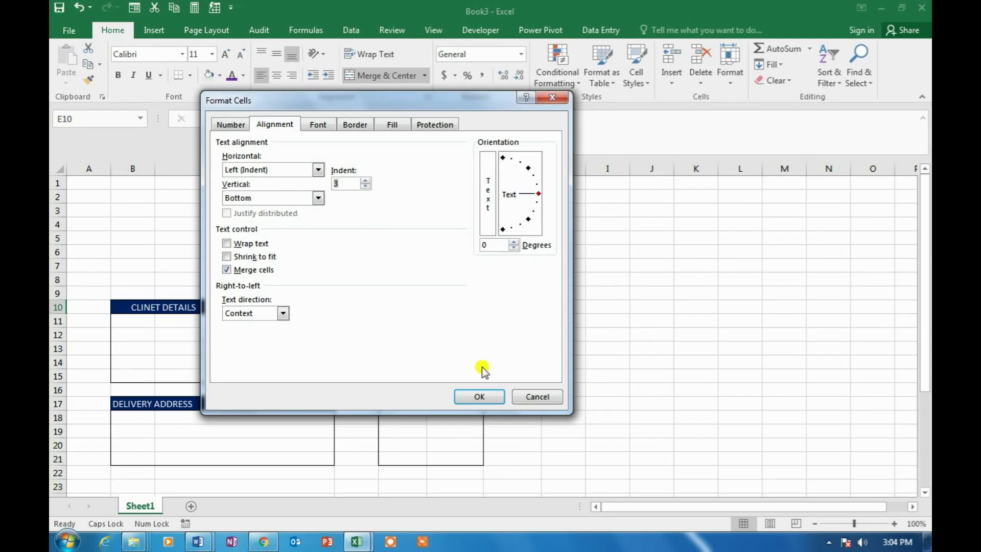
click(479, 396)
click(574, 345)
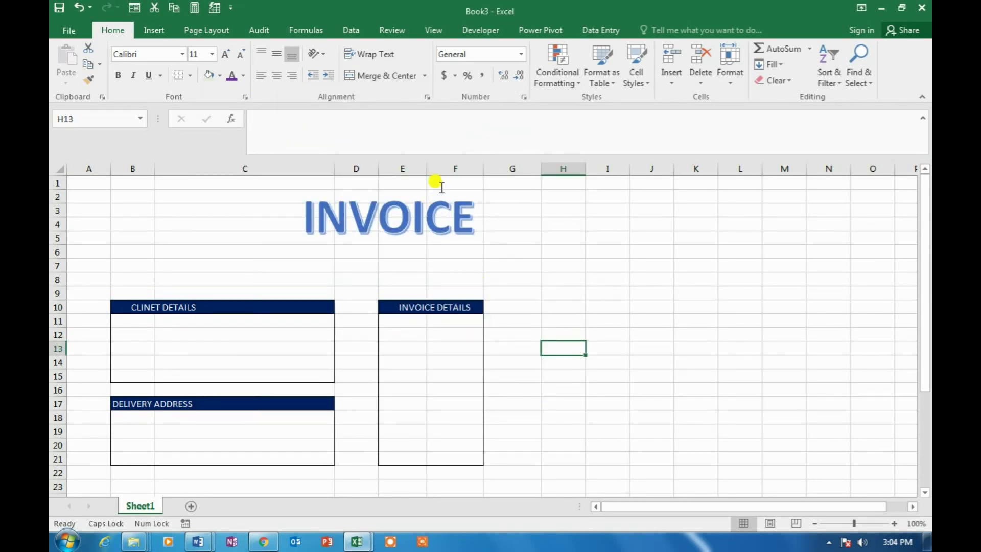
Widen columns E and B so the header boxes grow
drag(428, 169, 527, 169)
drag(454, 168, 475, 187)
click(415, 215)
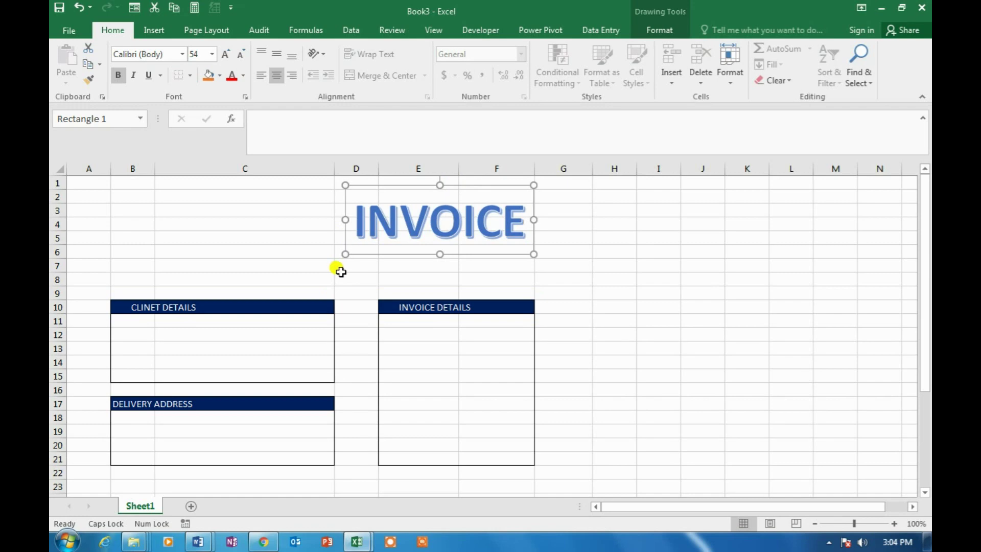
drag(156, 171, 172, 170)
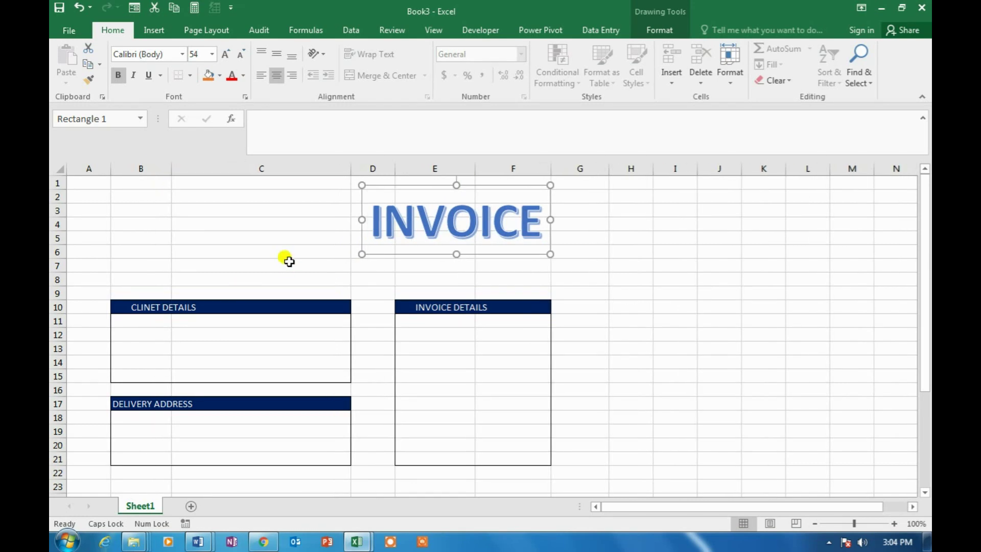
click(286, 262)
Give the DELIVERY ADDRESS header an indent of 3 as well
click(154, 401)
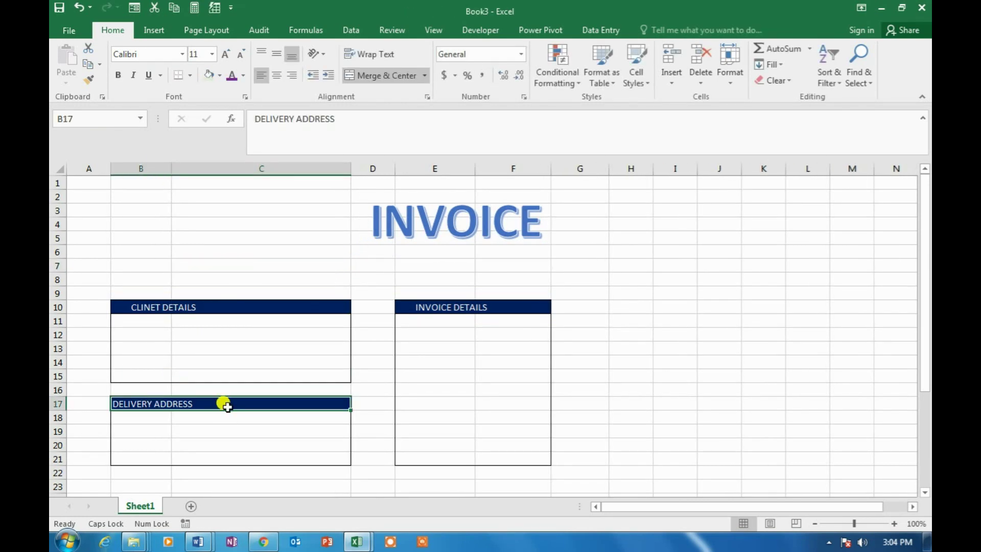
key(ctrl+1)
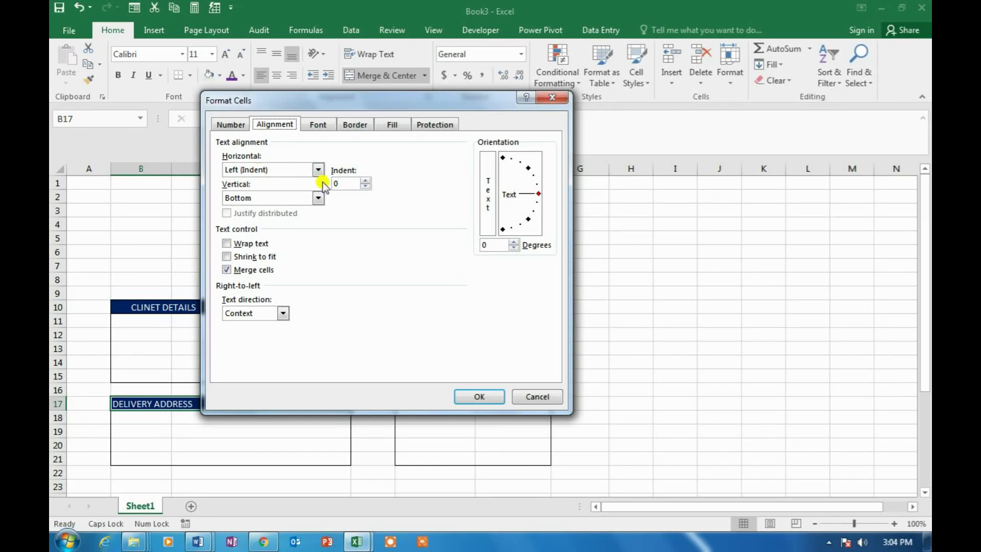
click(366, 180)
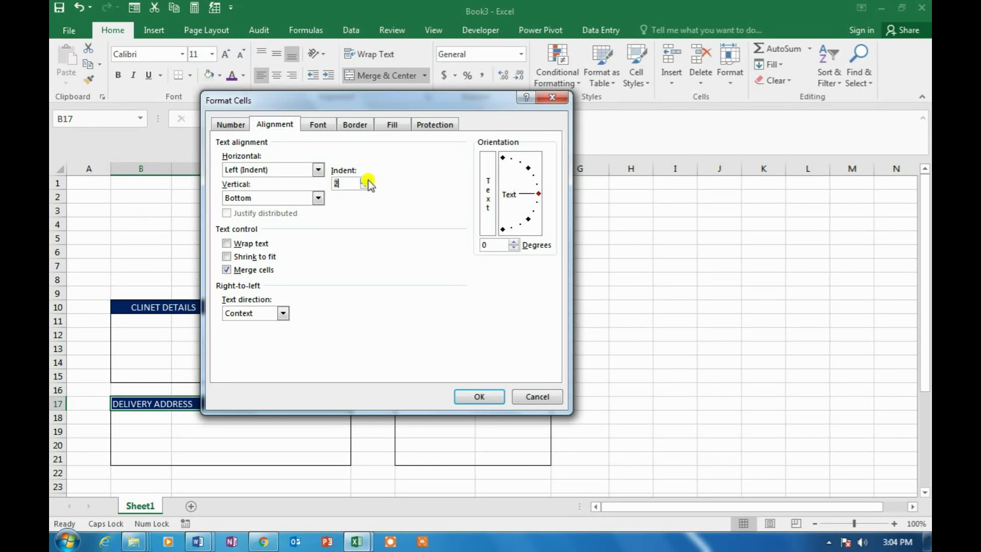
click(490, 397)
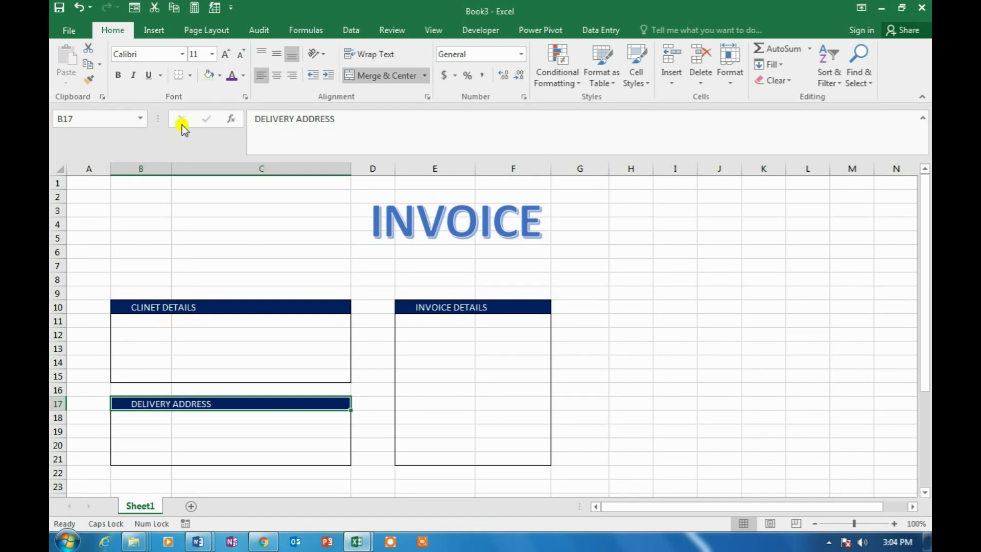
click(218, 211)
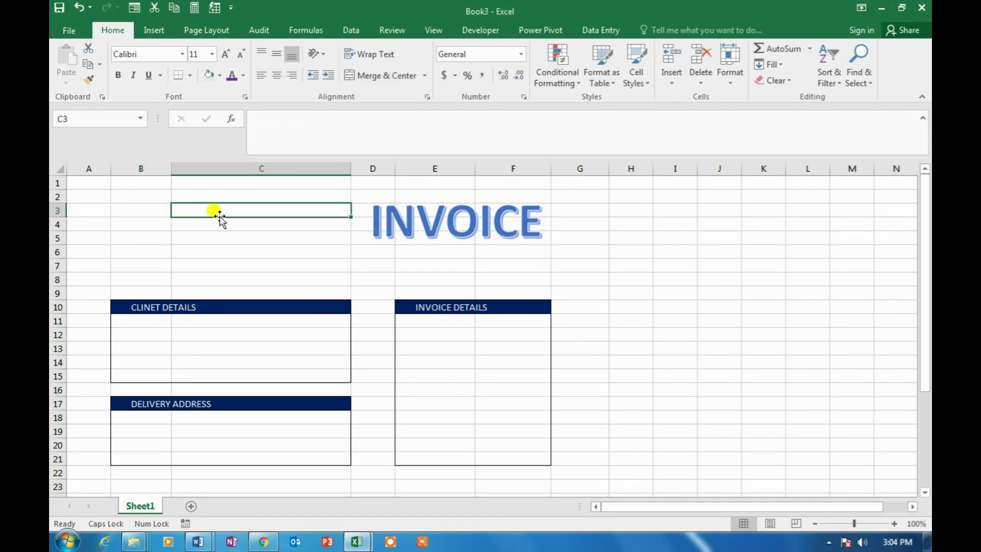
Insert the logo picture, shrink it to 1.69 inches, and place it at the top of column B
click(158, 31)
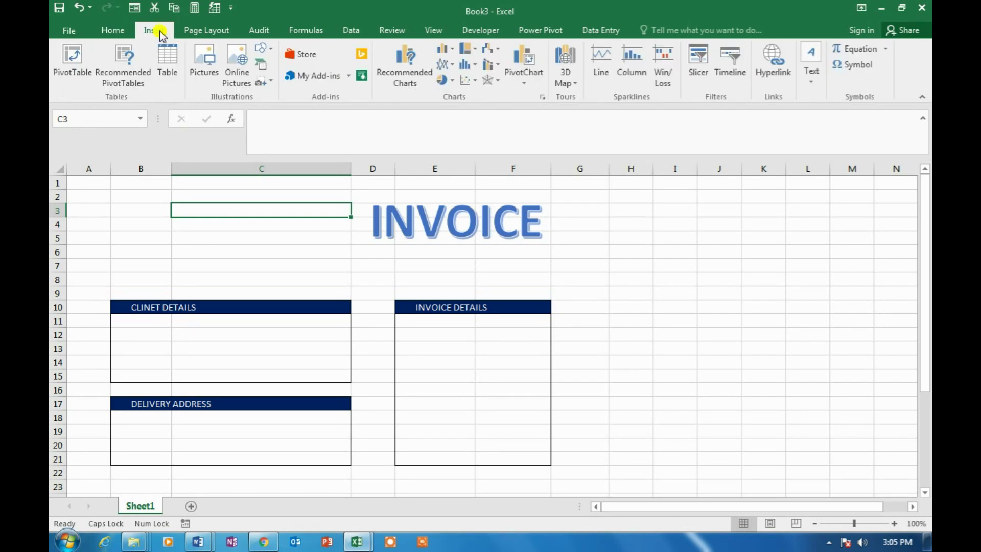
click(210, 76)
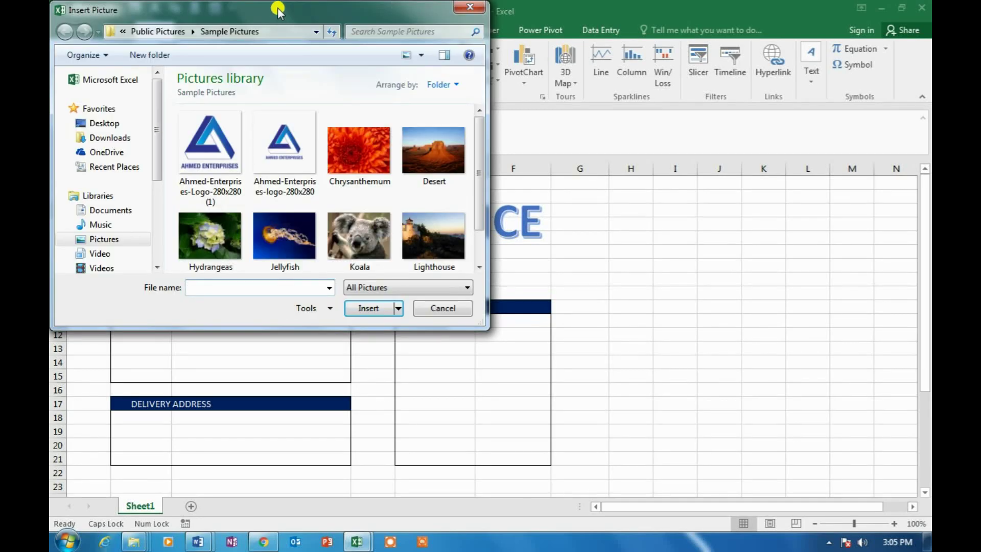
drag(278, 9, 484, 13)
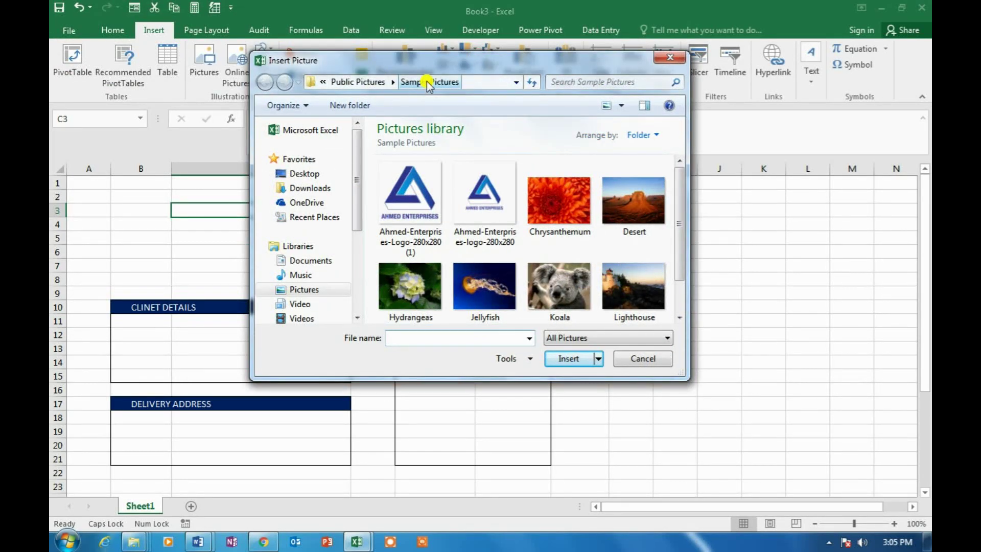
double_click(415, 206)
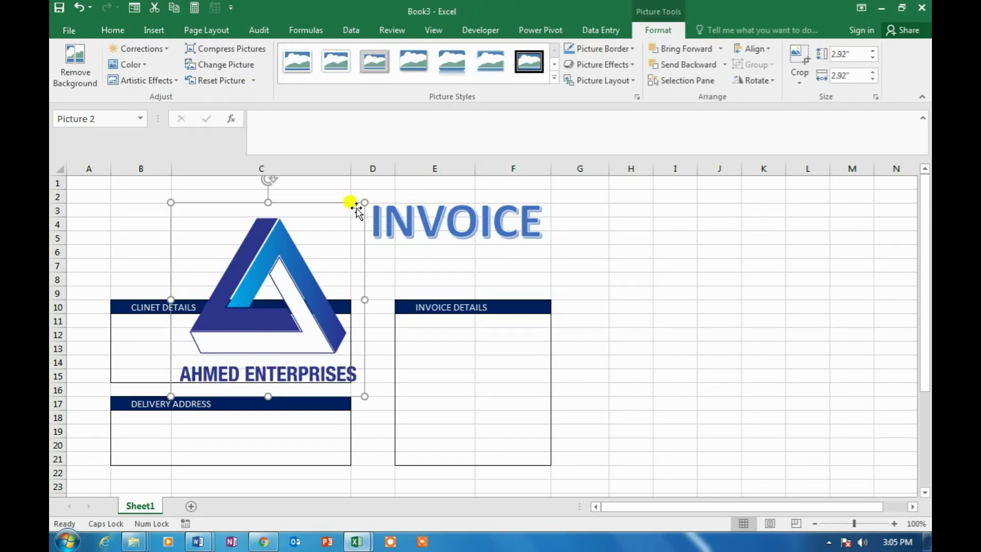
drag(363, 202, 289, 290)
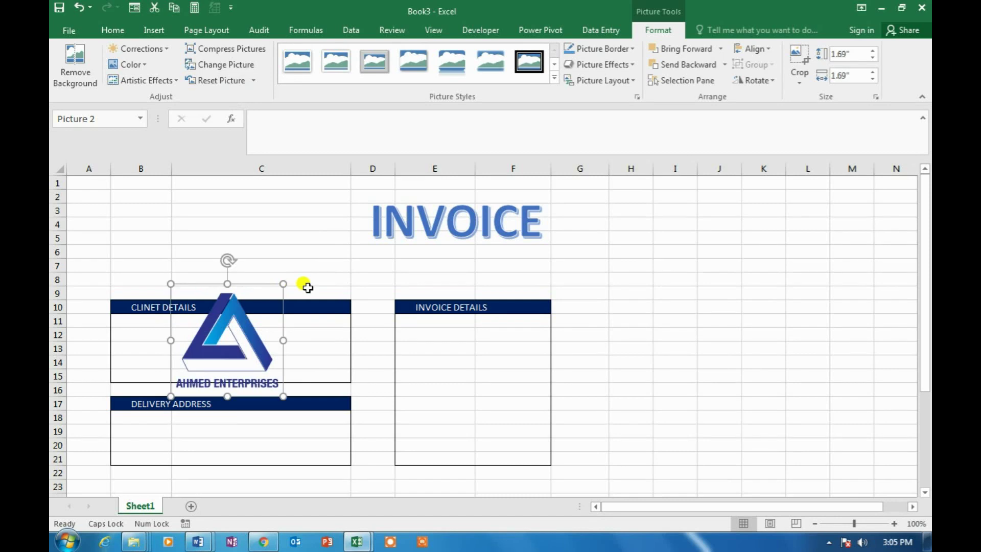
drag(249, 318, 192, 221)
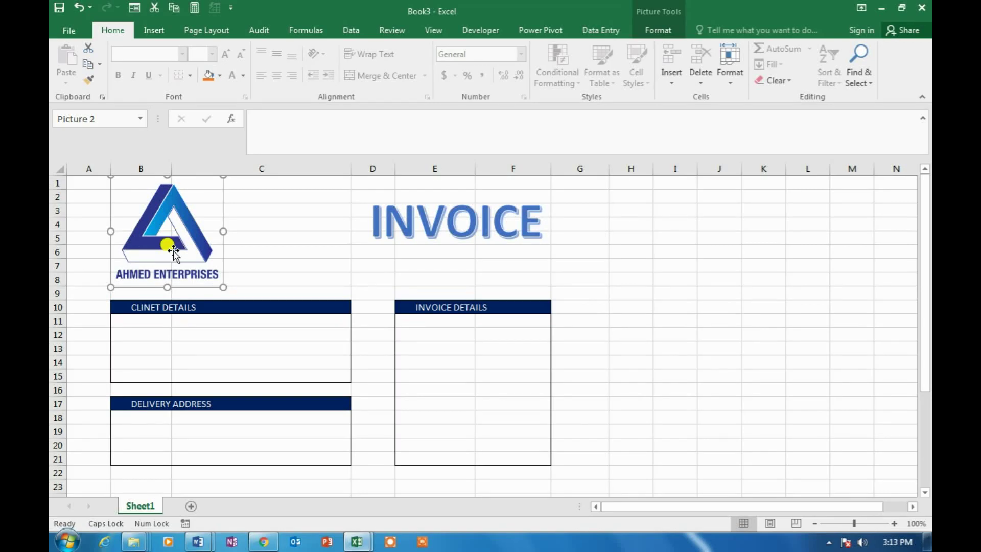
Correct the misspelled header so it reads CLIENT DETAILS
click(153, 333)
double_click(148, 308)
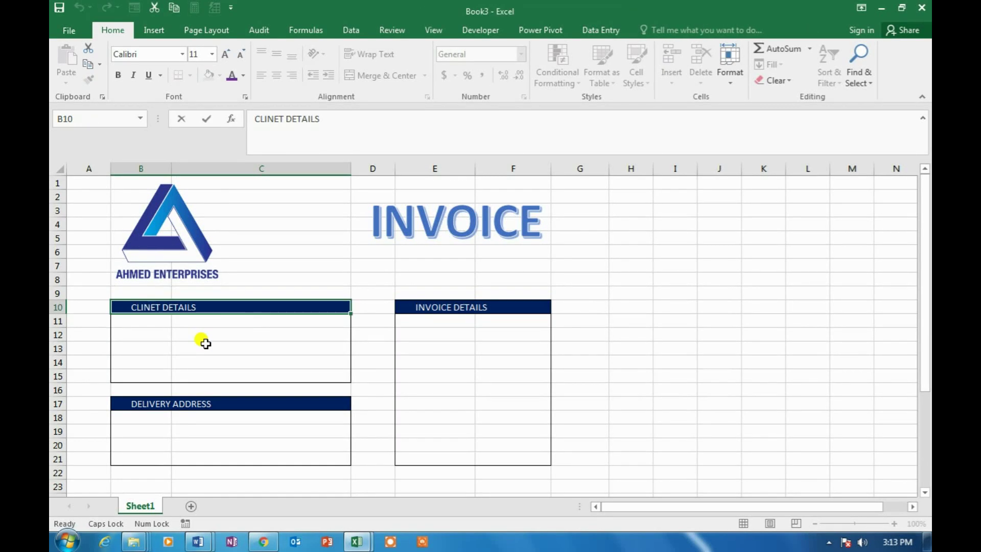
key(BackSpace)
key(BackSpace)
text(EN)
key(Return)
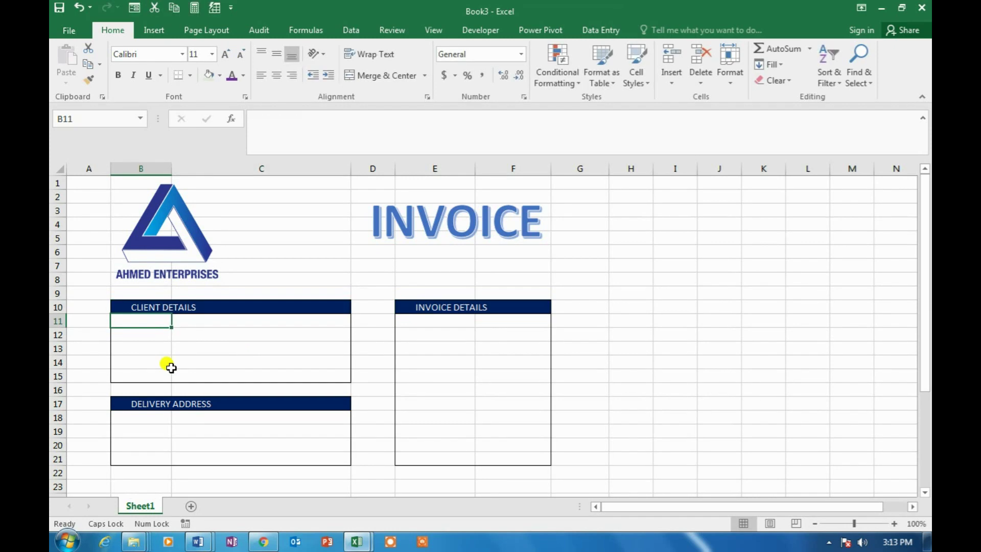
Enter the M/S: label with the client's company name and address
click(161, 331)
text(M/S:)
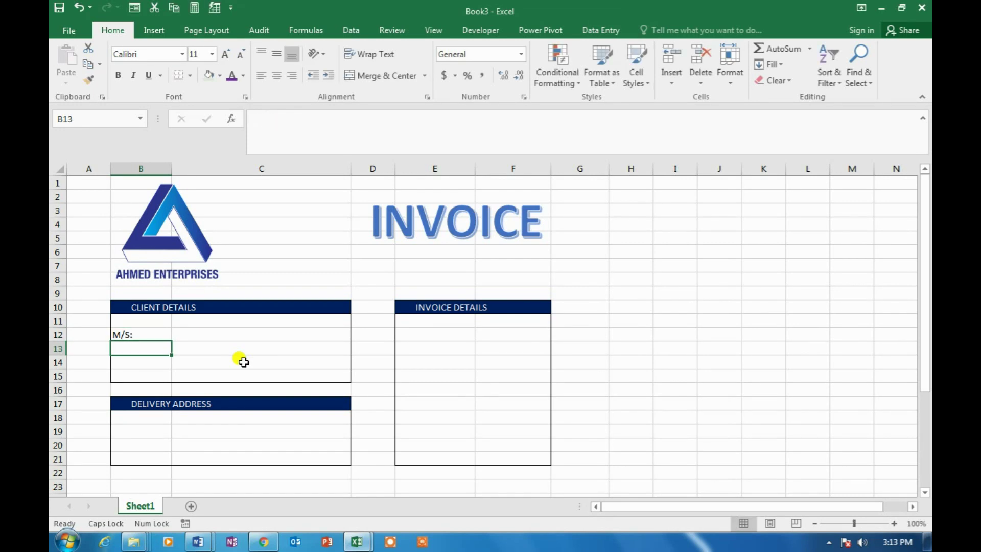
key(Tab)
text(LU)
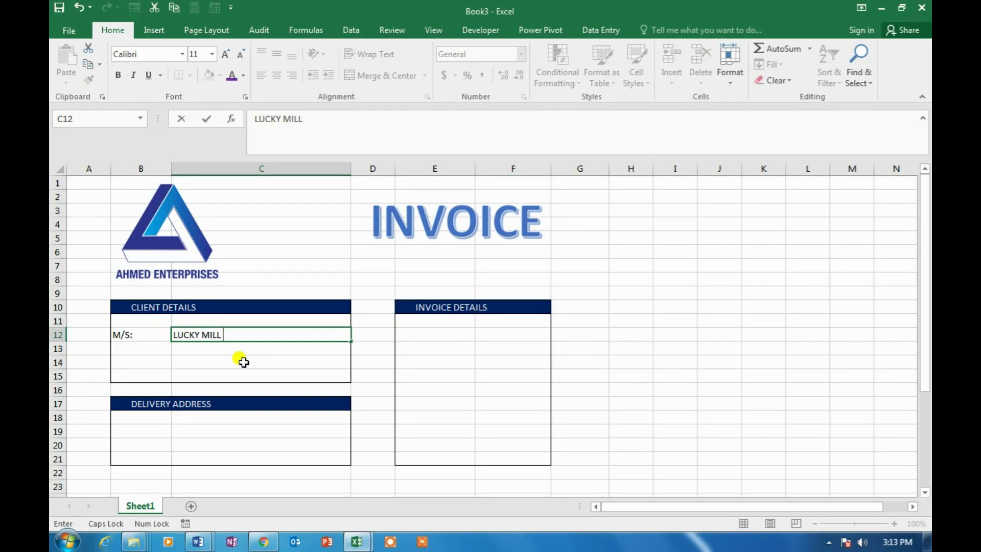
key(Return)
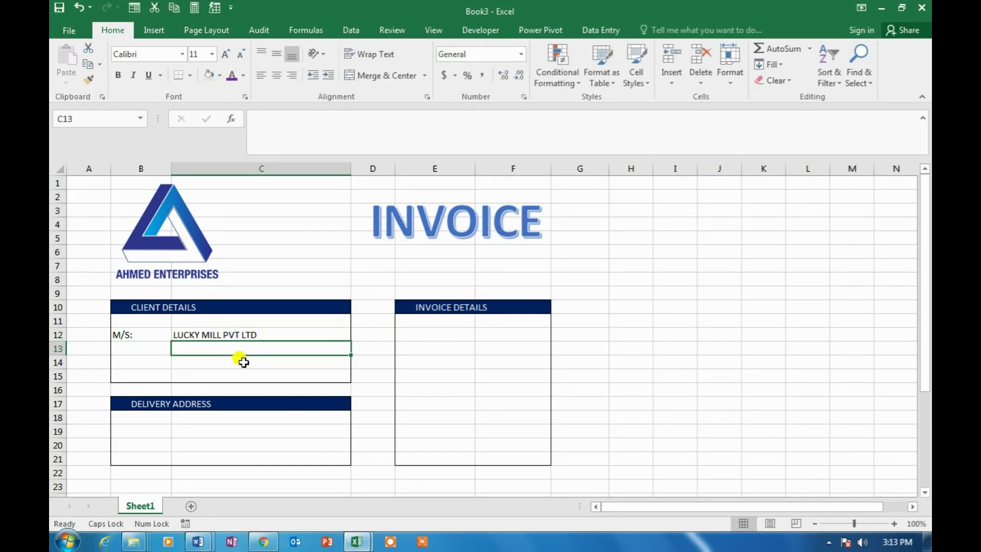
text(GUL)
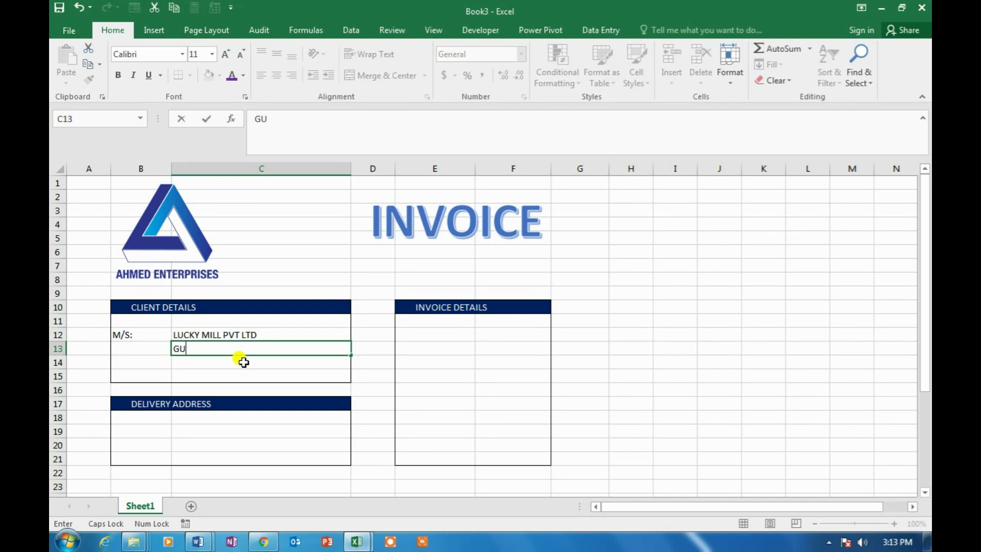
key(Caps_Lock)
text(ulshan Iqbal, Ka)
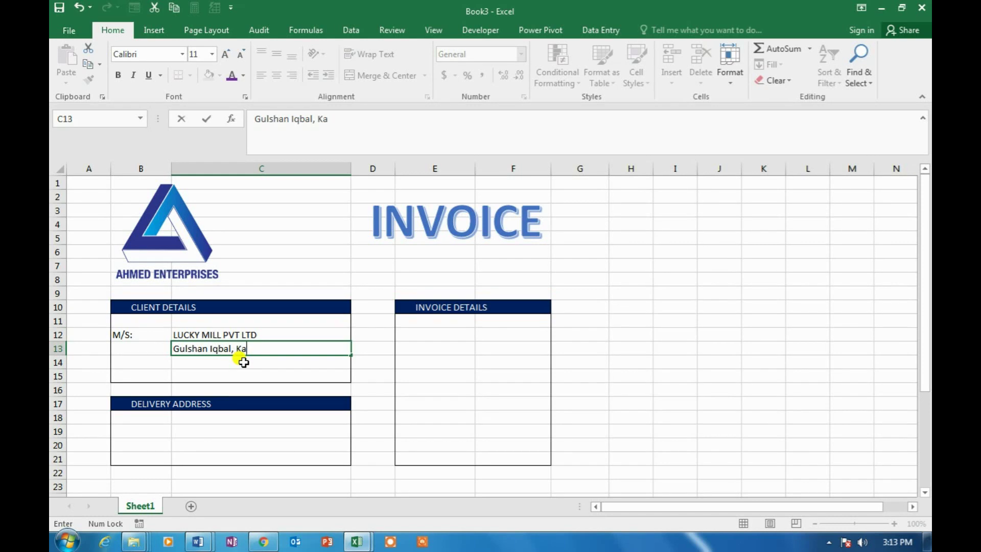
key(Return)
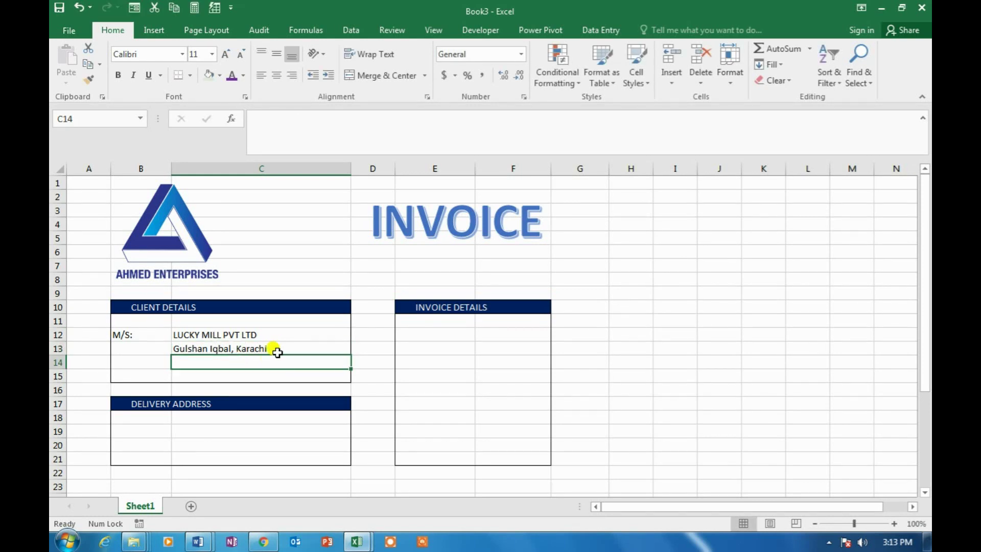
Insert a row above row 14, then add the contact person and mobile number lines
click(672, 85)
click(685, 115)
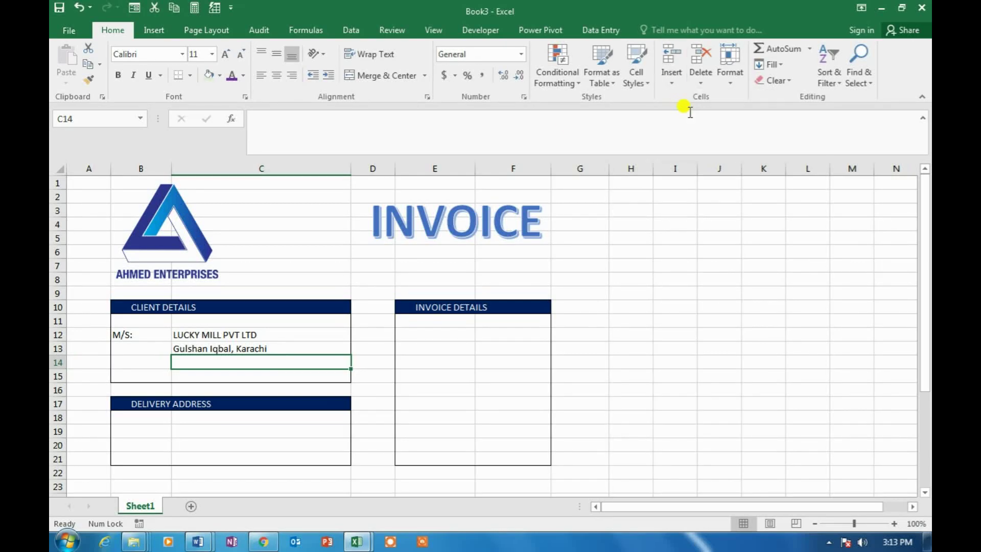
click(207, 377)
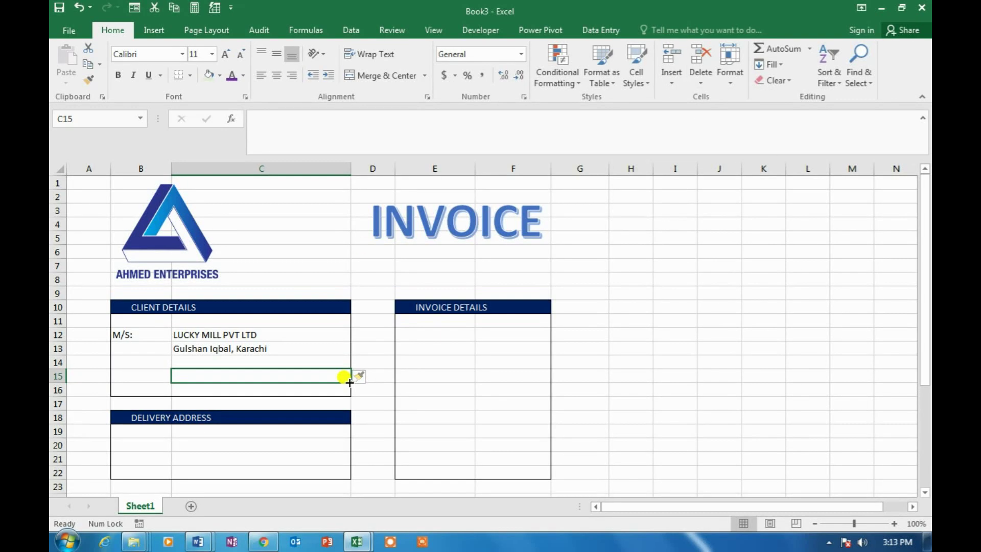
text(Attention: Mr. Zubair)
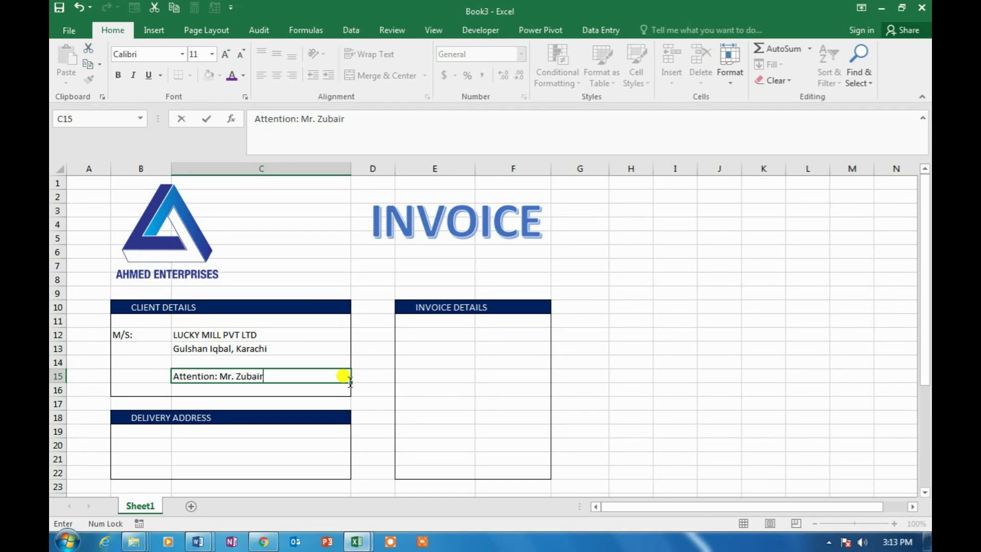
key(Return)
key(Up)
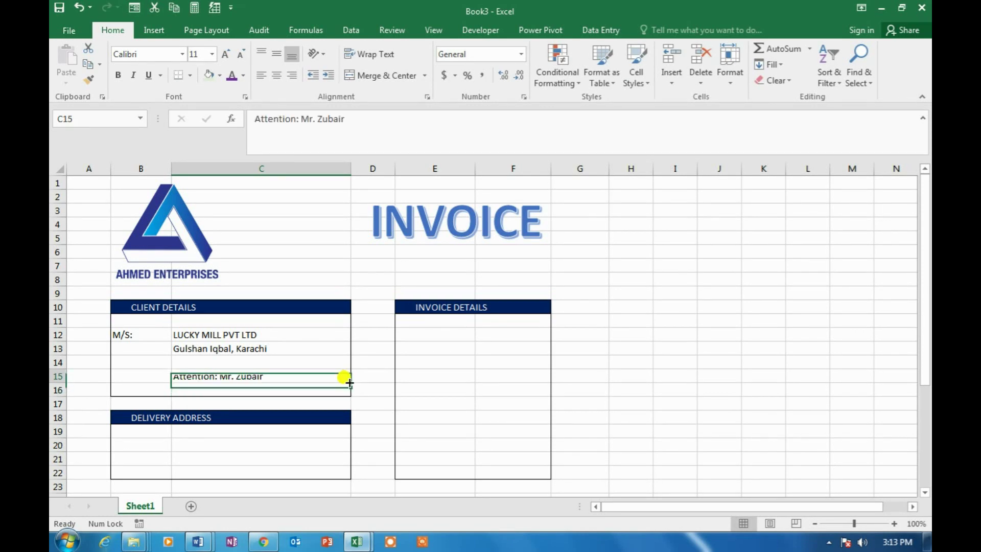
key(F2)
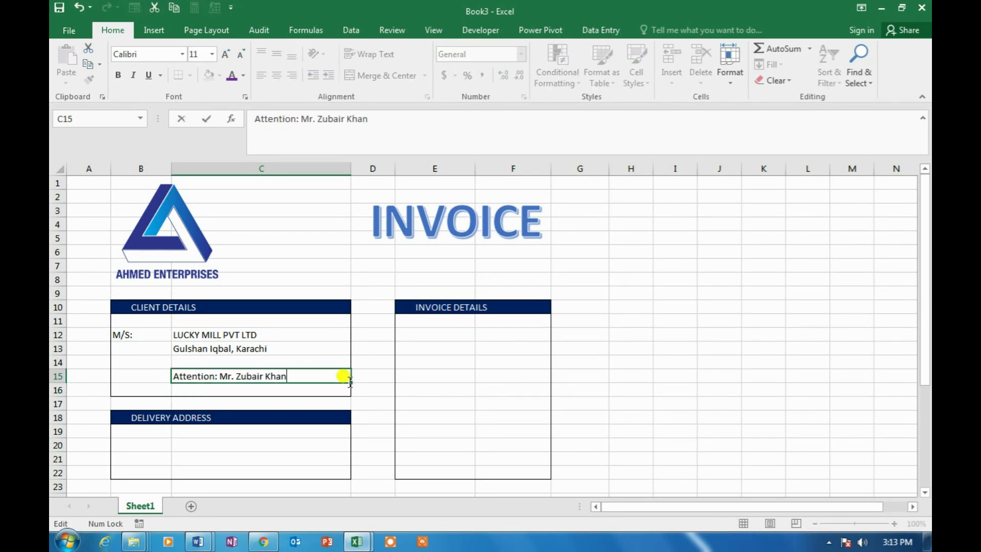
key(Return)
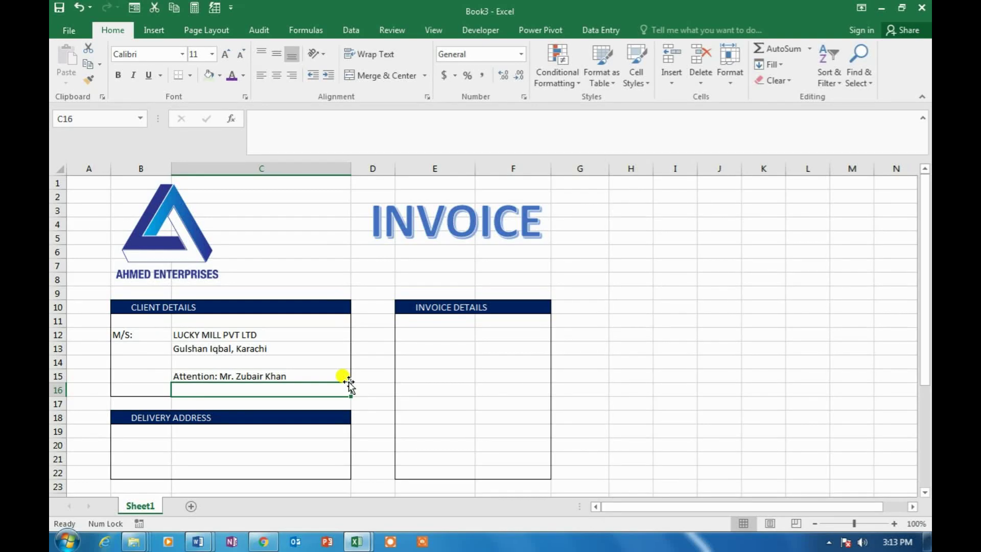
text(Mobile:)
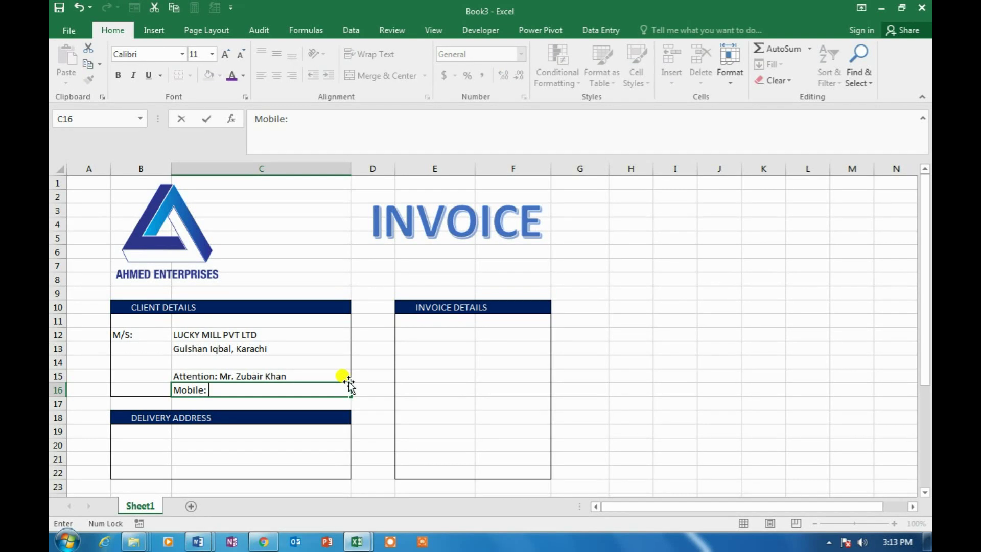
text(3333)
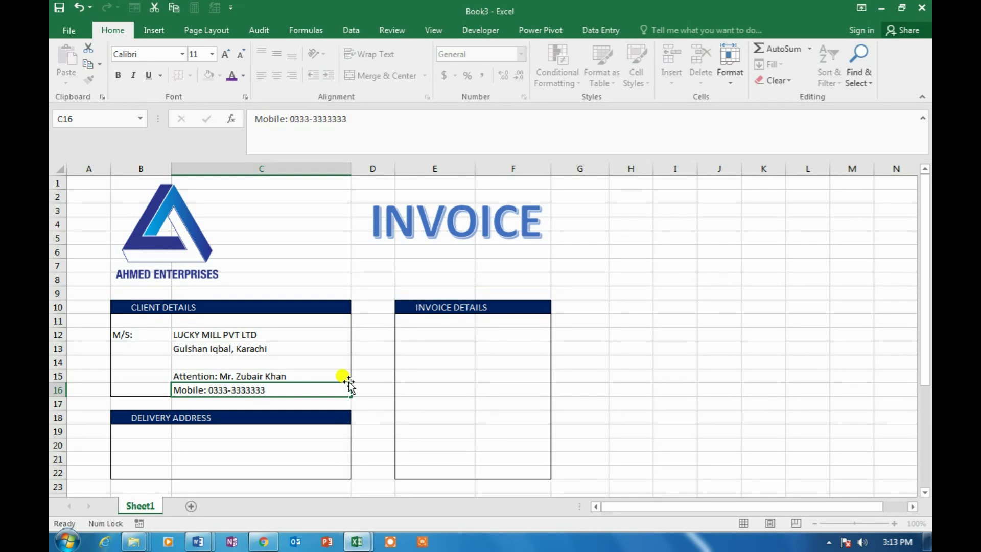
key(Up)
key(Up)
key(Up)
key(Up)
key(Left)
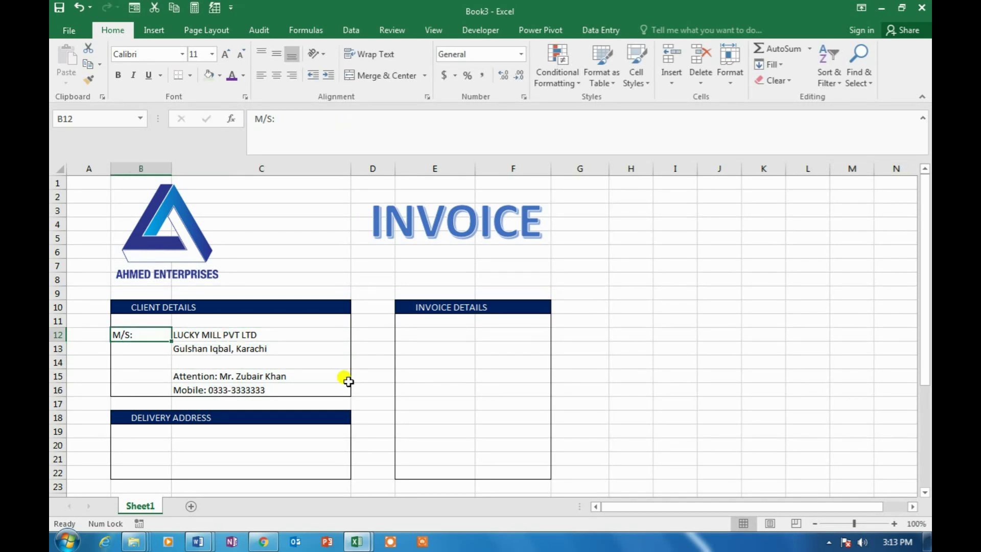
Narrow column B to fit M/S: and enter the Invoice No label in E12
drag(171, 168, 145, 169)
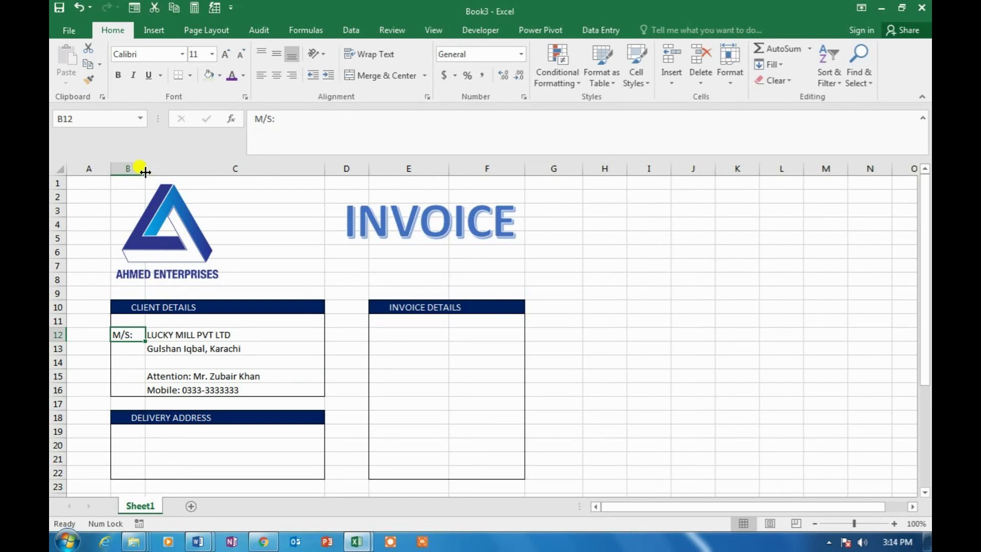
click(409, 362)
click(415, 336)
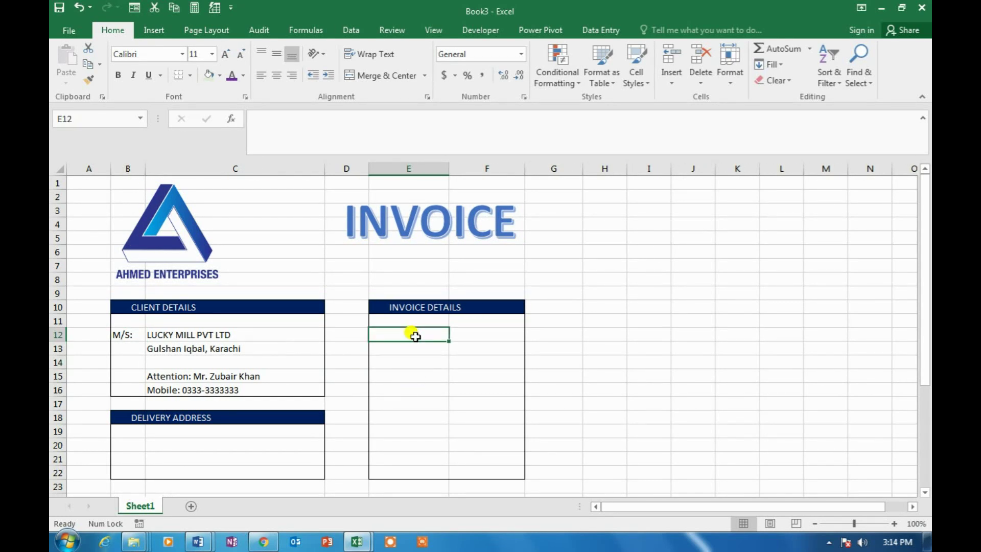
text(?)
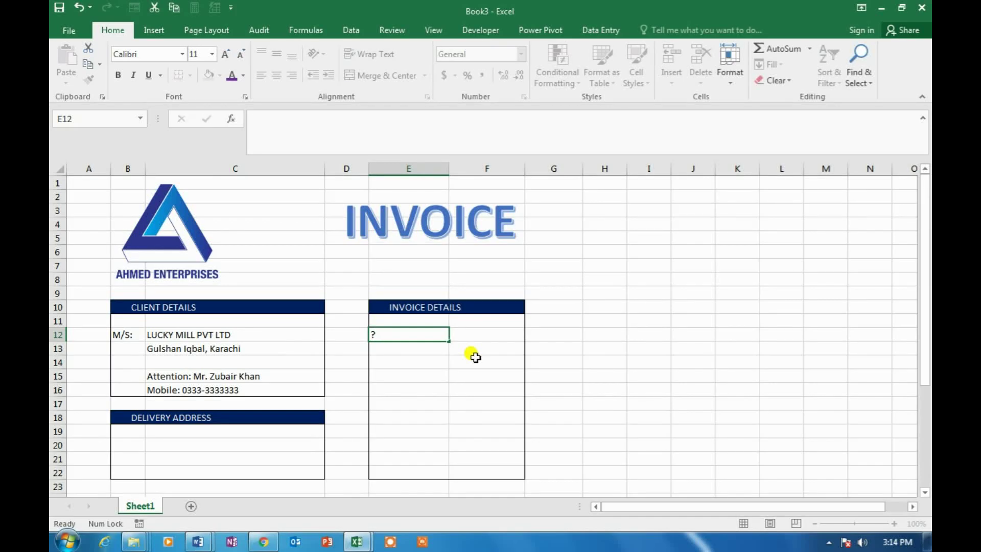
key(Escape)
key(Right)
key(Left)
text(I)
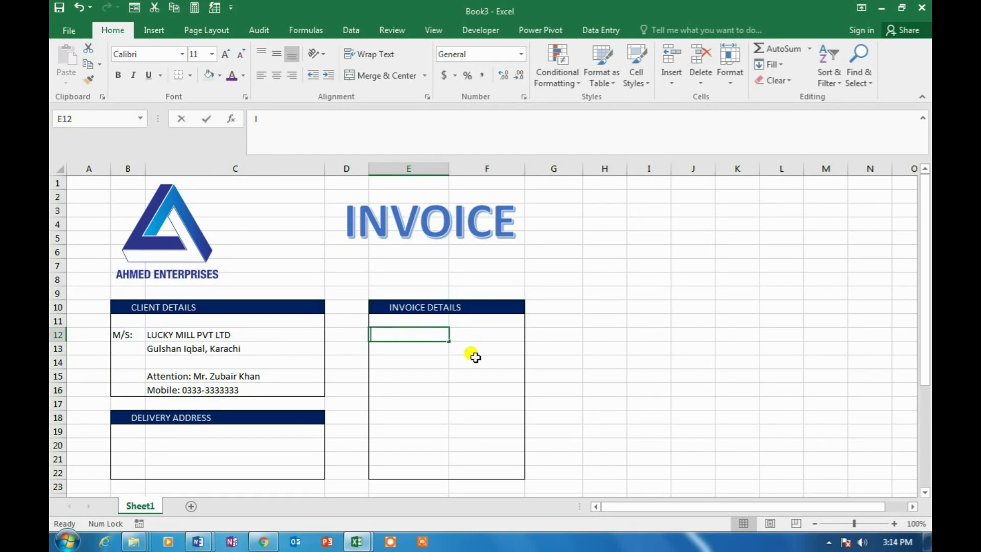
text(nvoice No)
key(Return)
Add the Invoice Date, PO No, Invoice Type and Sale Rep labels below it
key(Return)
text(Invoice Date)
key(Return)
key(Return)
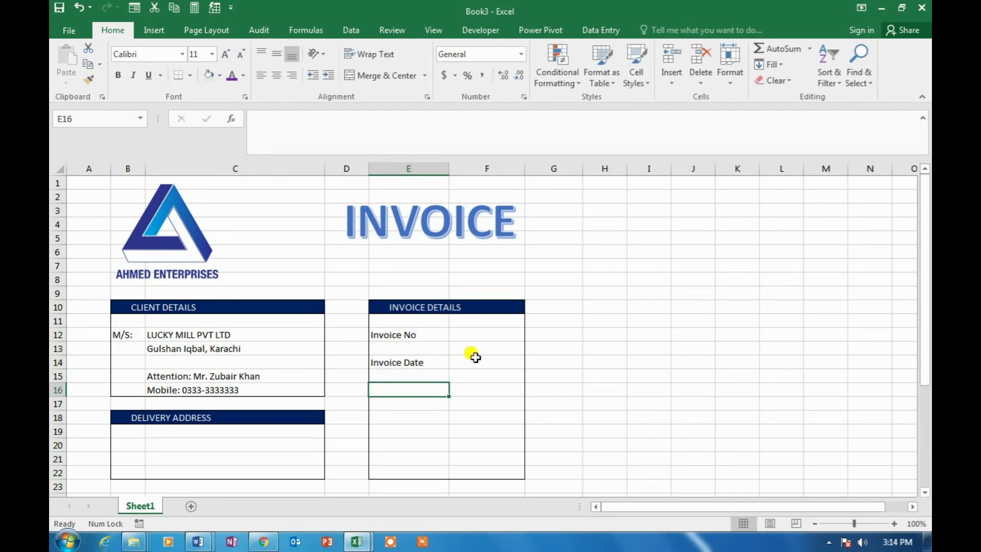
text(PO No)
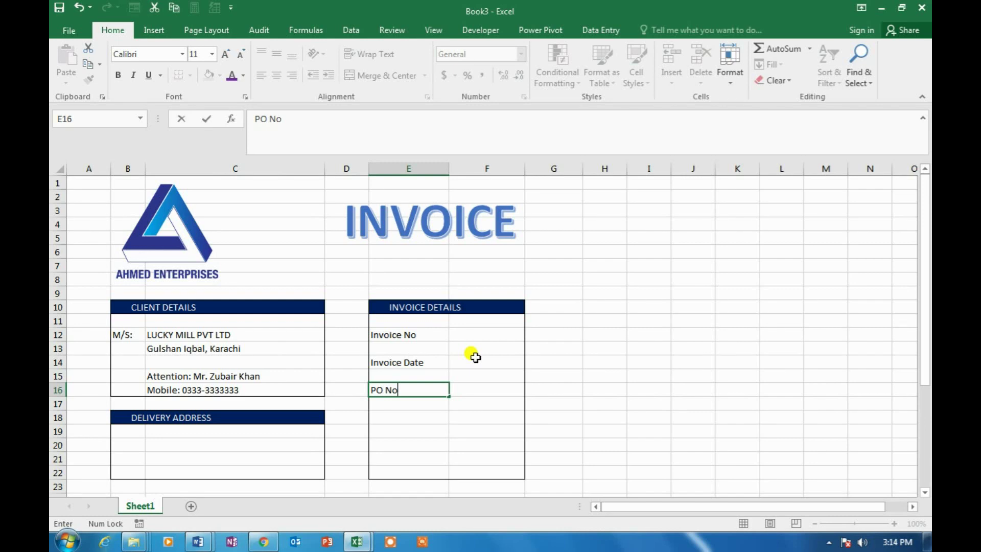
key(Return)
key(Return)
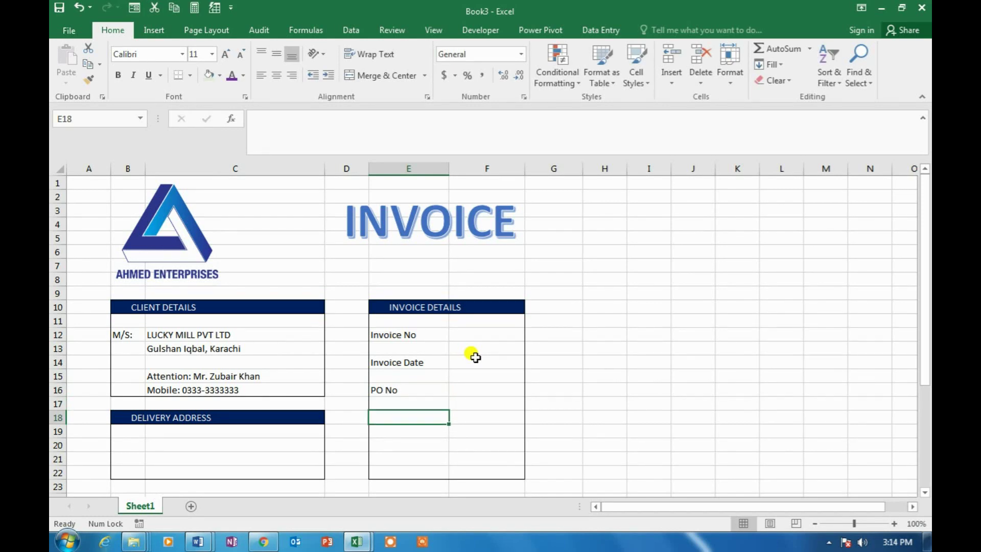
text(")
text(nvoice)
text( Type)
key(Return)
scroll(422, 371, down, 2)
click(414, 361)
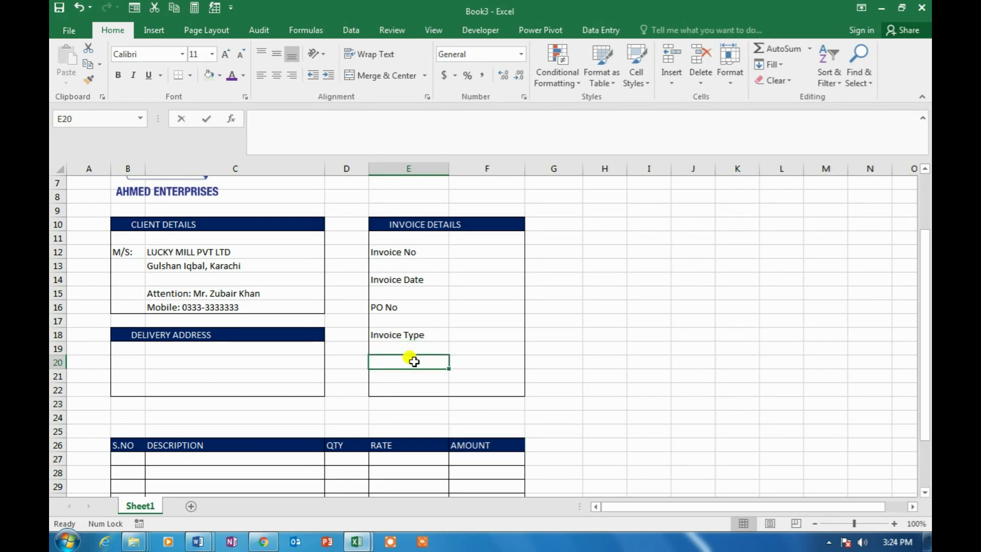
text(Sale Recp)
key(BackSpace)
key(BackSpace)
text(p)
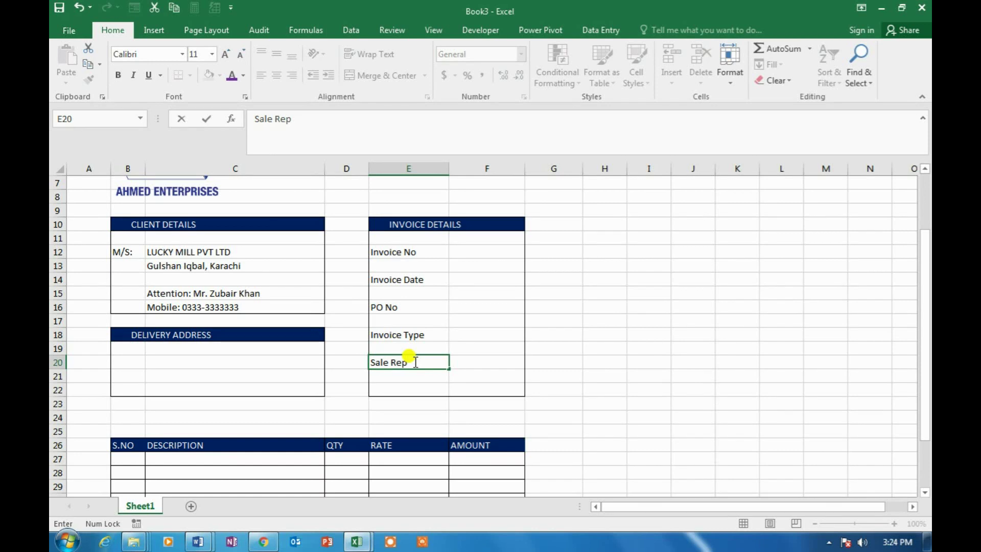
key(Right)
key(Left)
key(Up)
key(Up)
key(Up)
key(Up)
key(Up)
key(Up)
key(Up)
key(Up)
key(Up)
Enter the invoice number in F12 and the date 10/29/2020 in F14
key(Down)
key(Right)
text(20100001)
key(ctrl+Return)
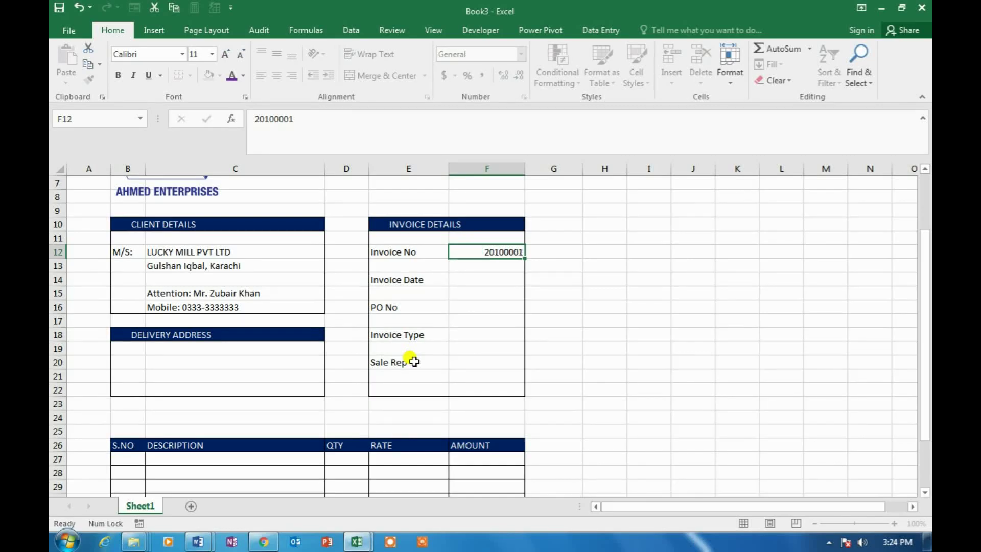
key(Down)
key(Down)
text(10/29/2020)
key(ctrl+Return)
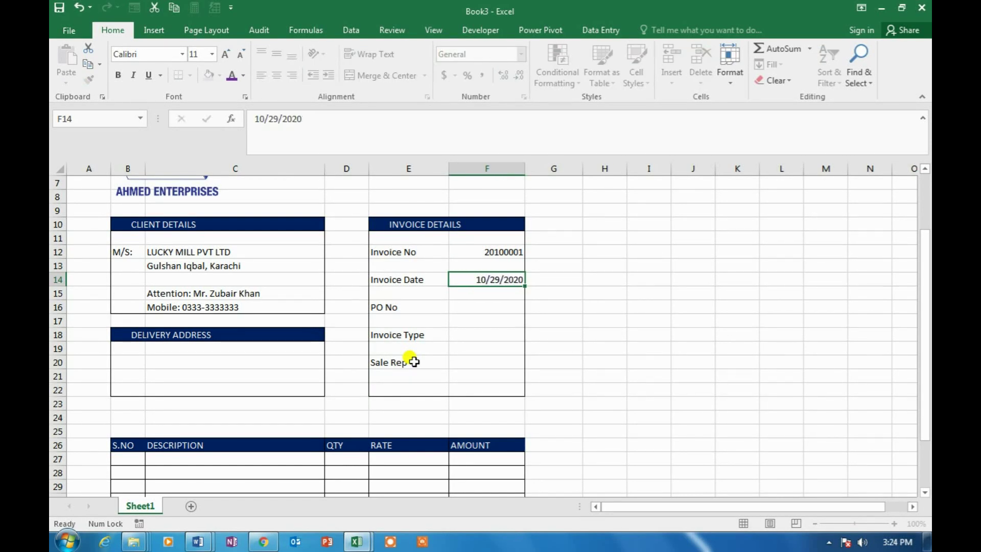
Enter the PO number and invoice type SALE
key(Down)
key(Down)
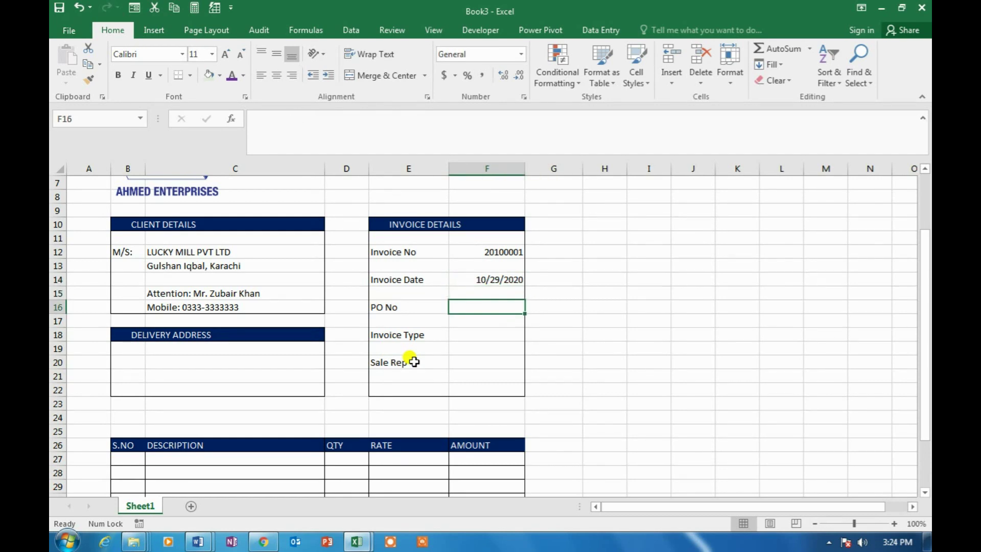
key(Caps_Lock)
text(LM)
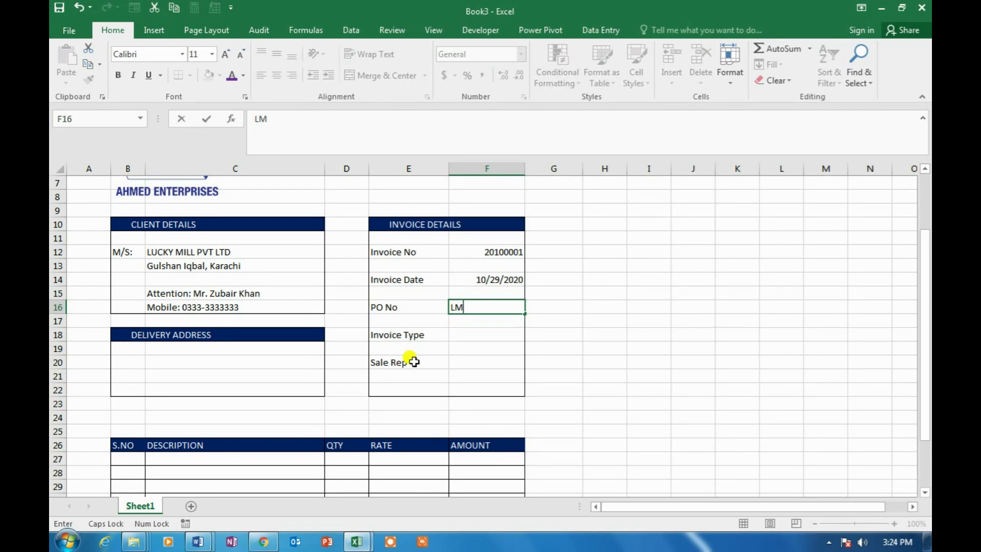
text(-0001)
key(Tab)
key(Return)
key(Return)
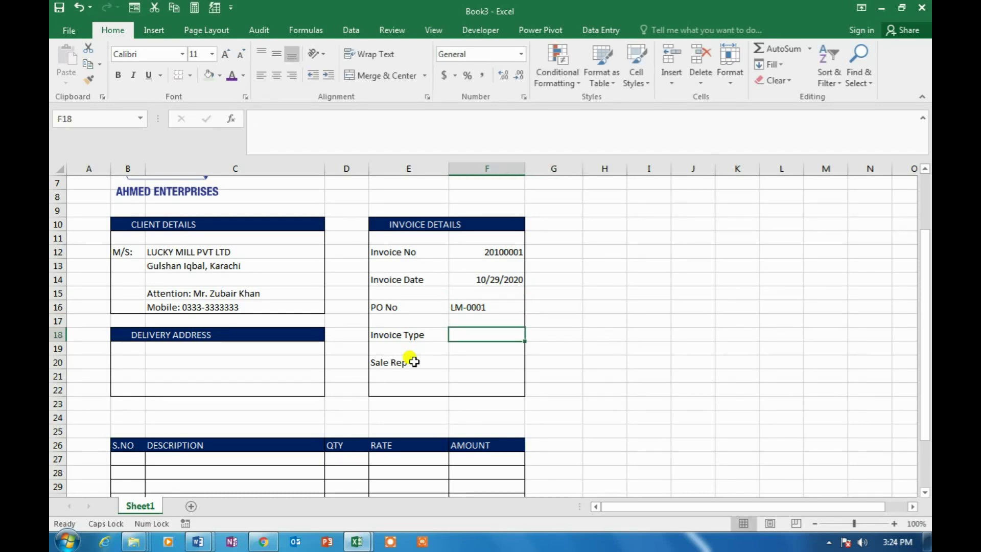
text(SALE)
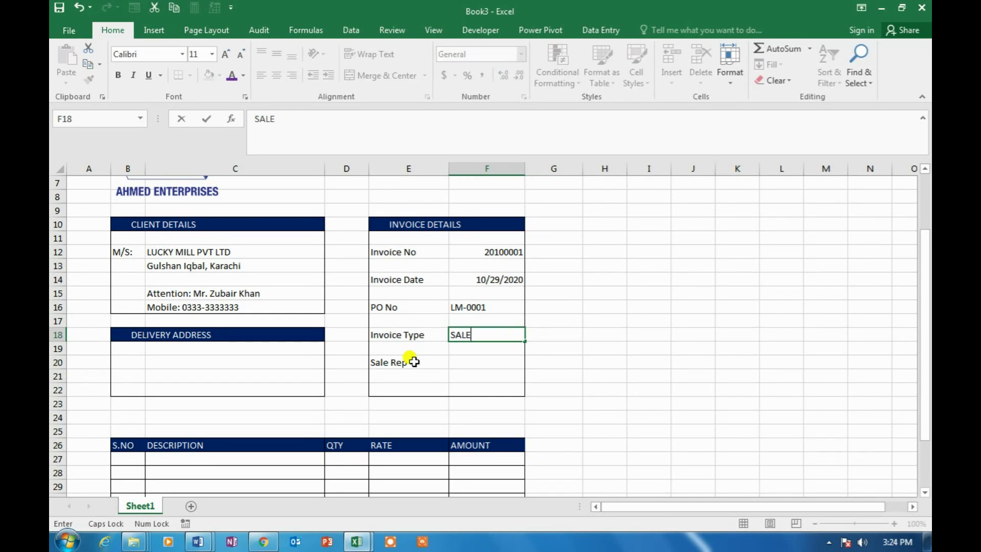
key(Return)
Enter the sales rep's name in the Sale Rep value cell
key(Up)
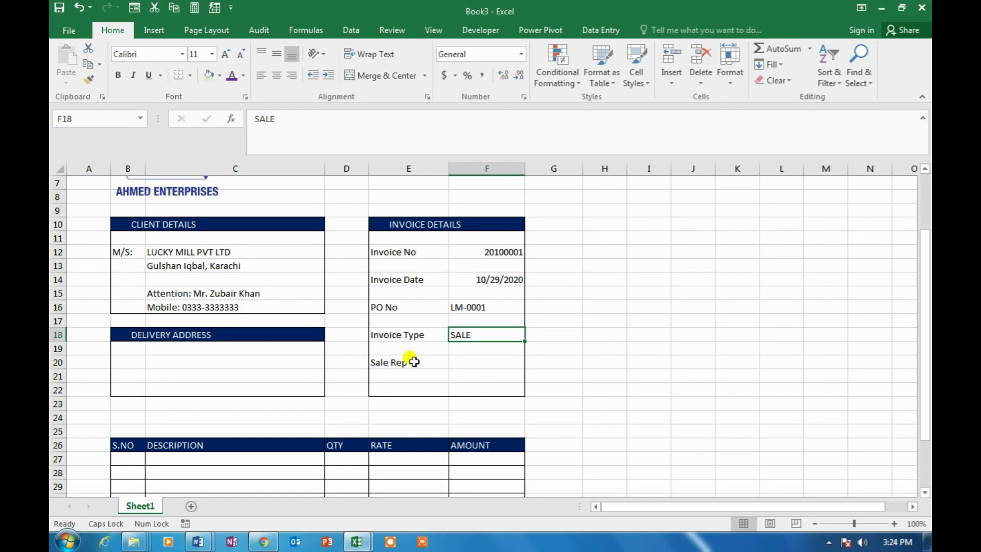
key(Down)
key(Down)
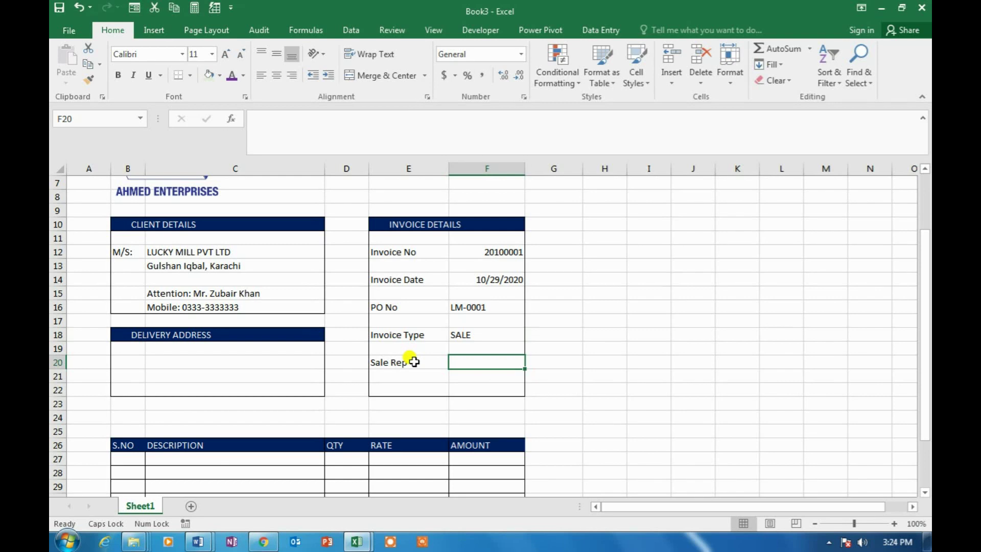
text(mR)
key(BackSpace)
key(BackSpace)
key(Caps_Lock)
text(Mr)
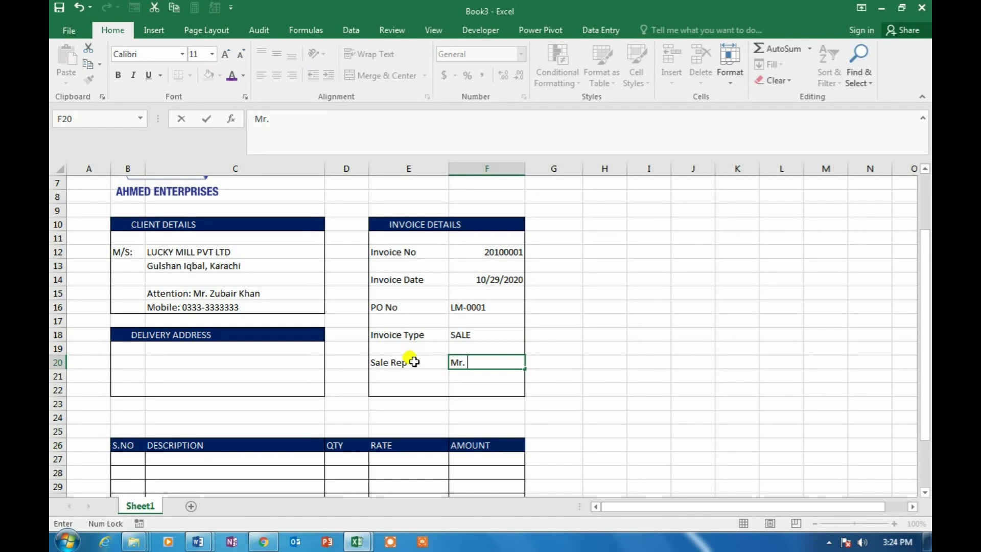
text(. Ah)
key(BackSpace)
text(Namee)
key(ctrl+Return)
Centre the invoice detail values in F12:F20
drag(498, 251, 500, 360)
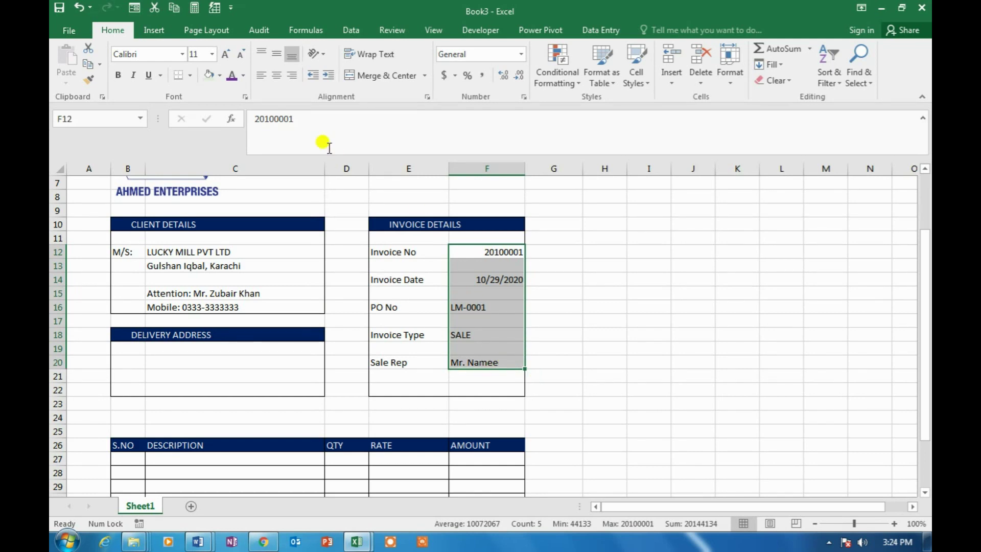
click(278, 76)
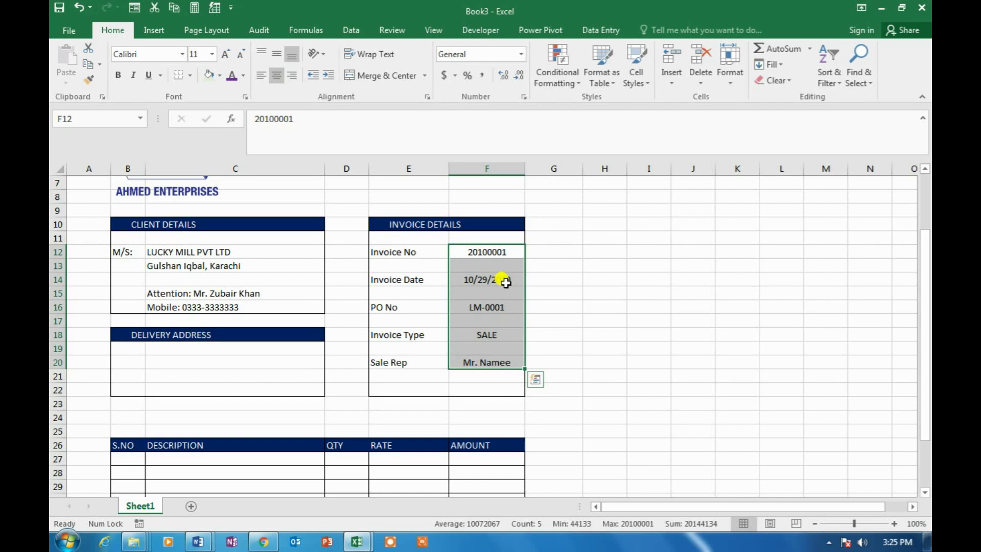
click(484, 285)
click(589, 294)
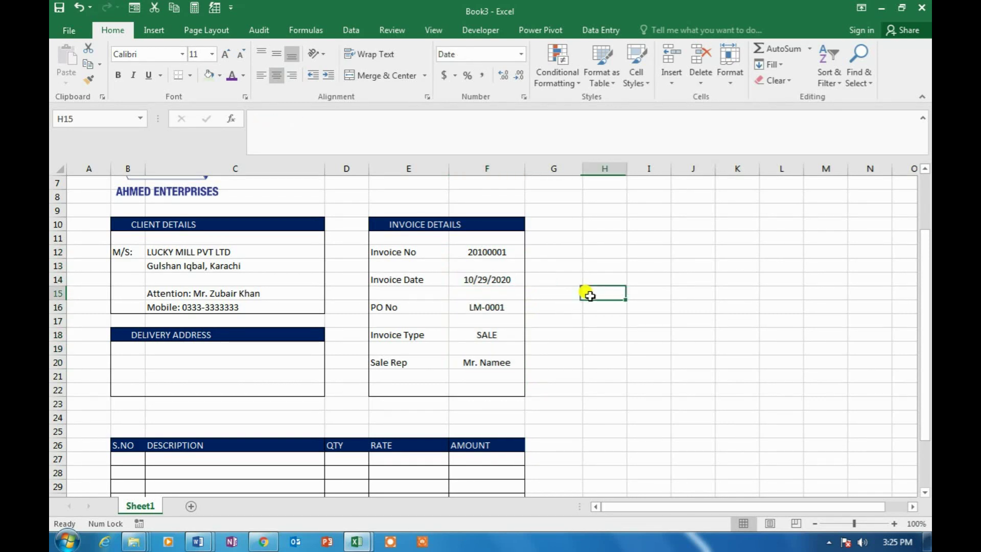
Format the invoice date in F14 with the 14-Mar-12 date style, showing 29-Oct-20
click(496, 279)
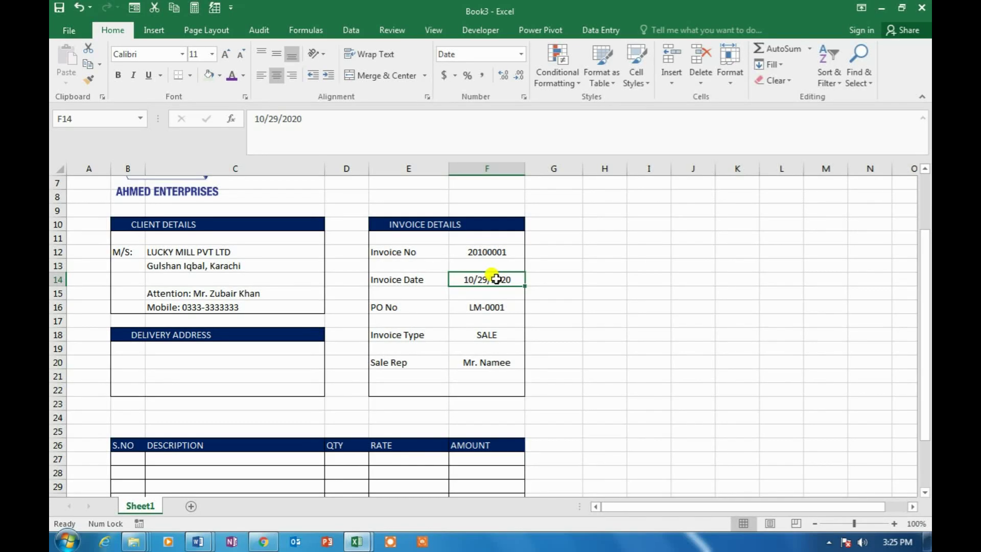
key(ctrl+1)
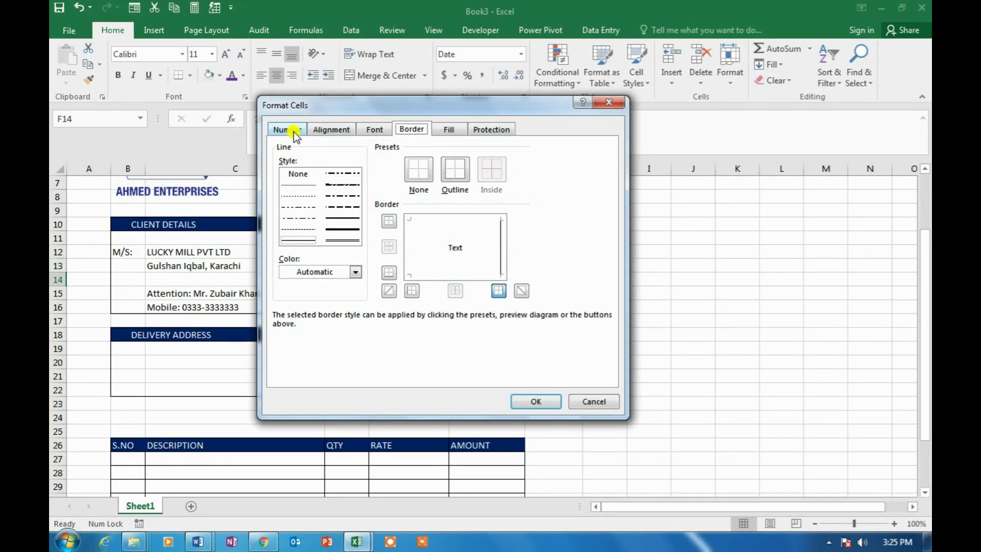
click(295, 131)
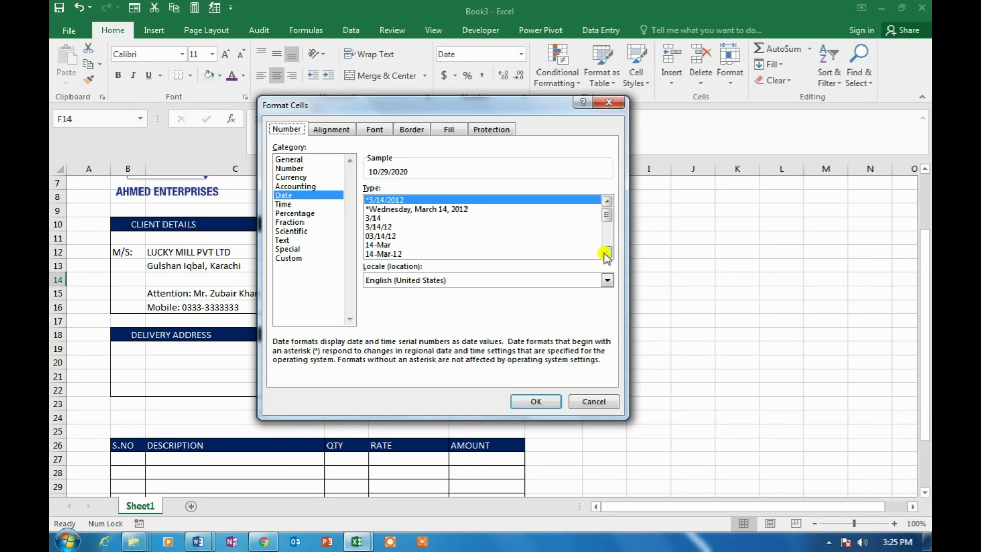
click(298, 187)
click(287, 196)
click(607, 253)
click(606, 253)
click(607, 252)
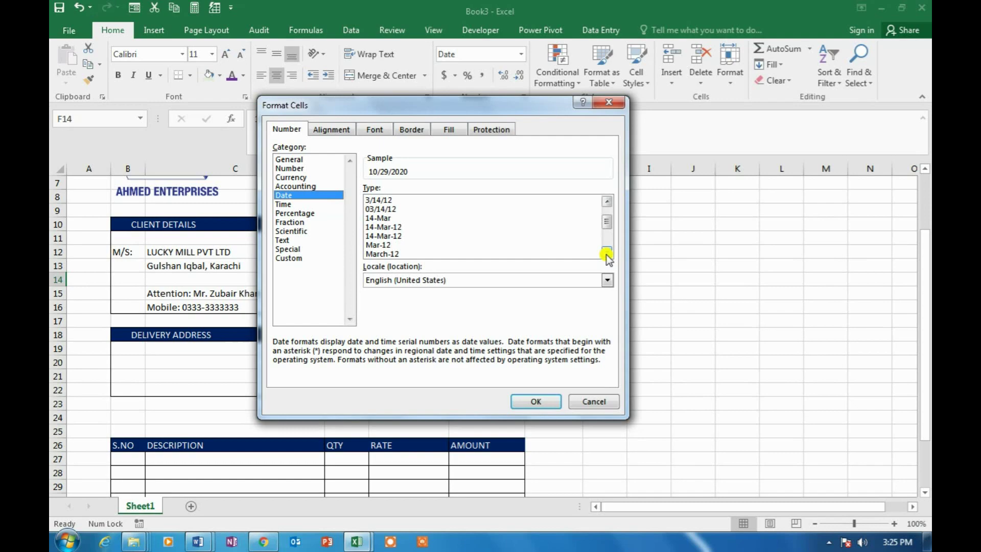
click(391, 237)
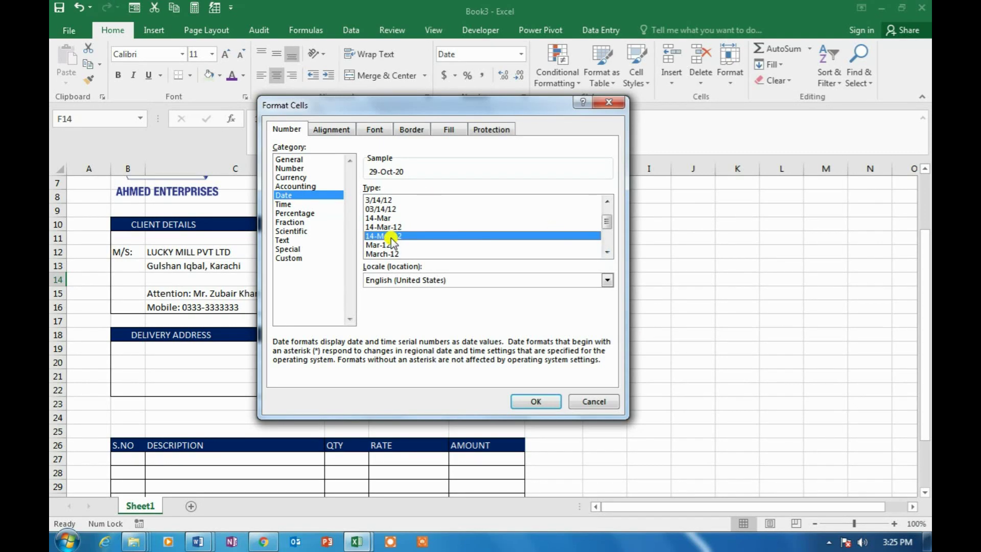
click(538, 402)
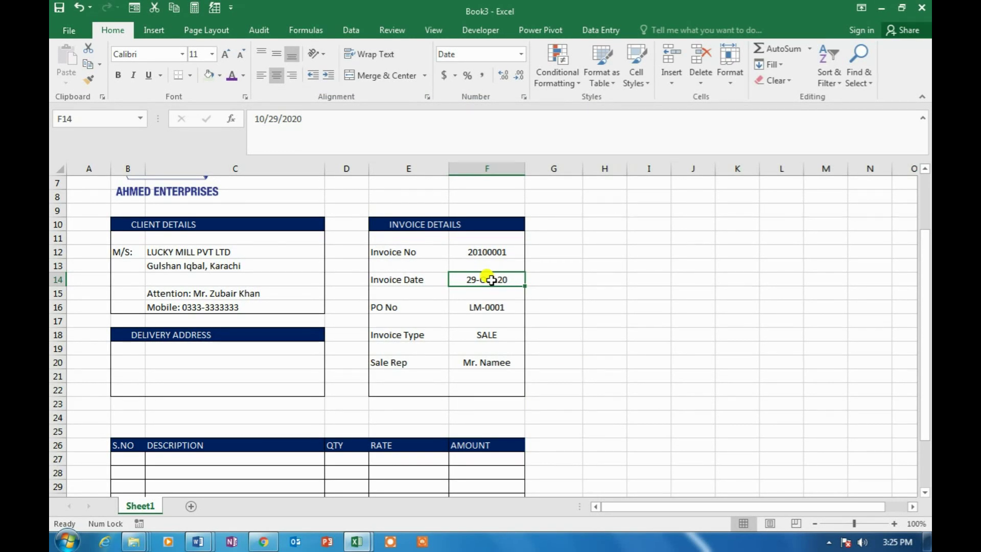
click(567, 317)
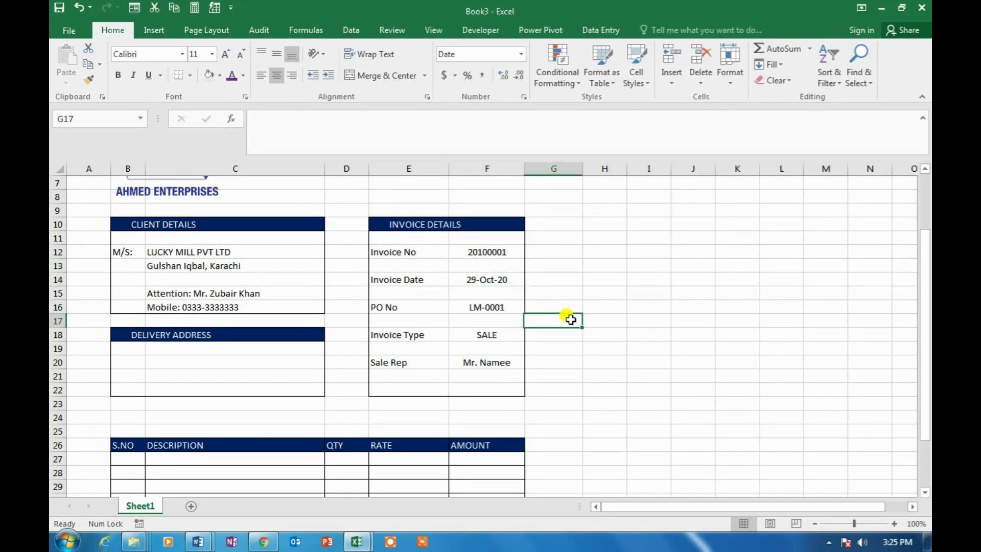
Enter =C12 in C20 and =C13 in C21 so the delivery address shows the client's company and area
click(158, 363)
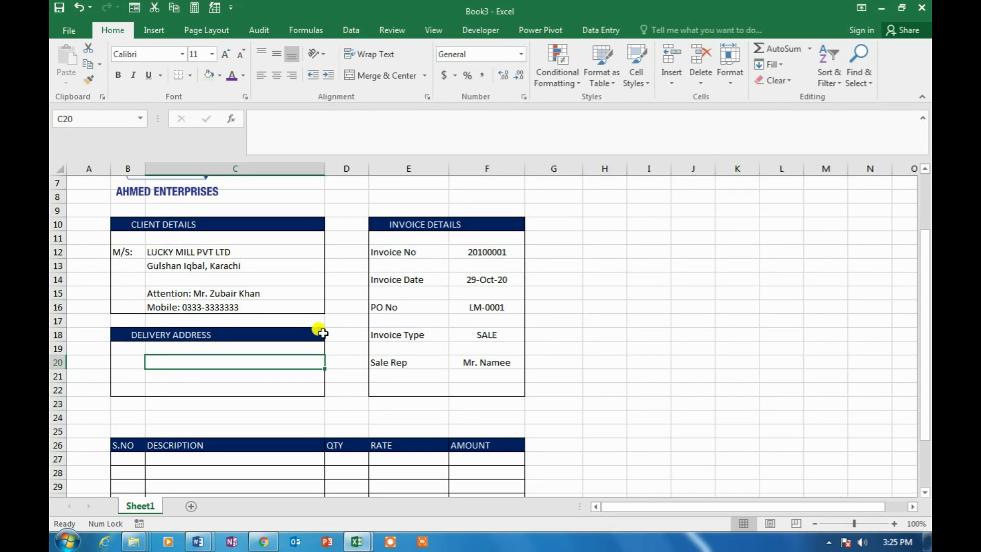
click(188, 256)
click(190, 264)
click(194, 363)
text(=)
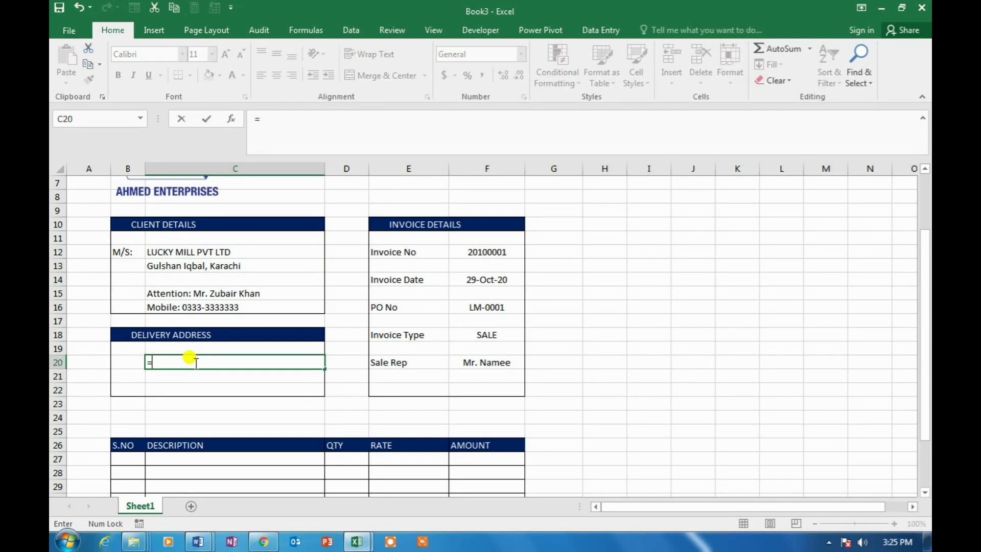
click(190, 253)
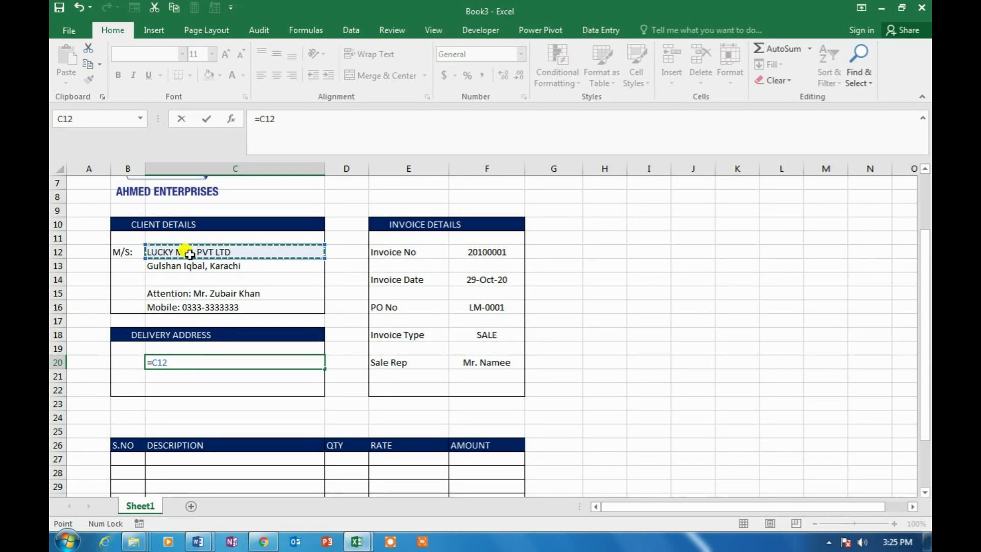
key(Return)
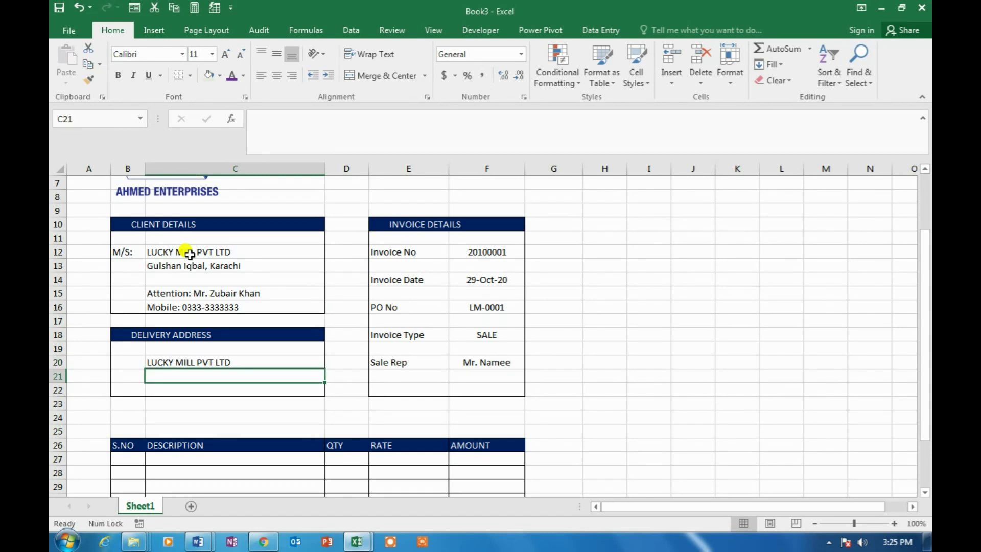
text(=)
click(176, 265)
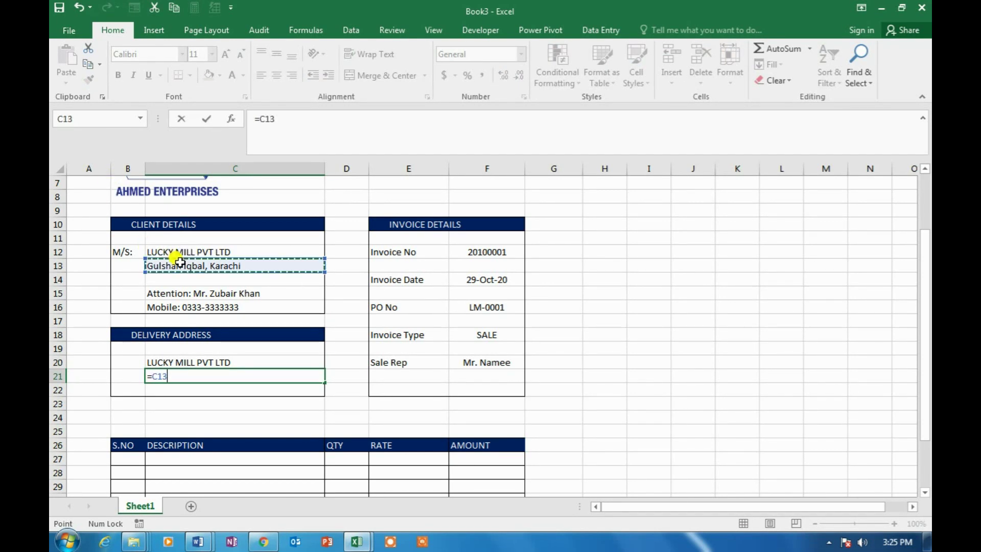
key(Return)
key(Up)
key(Right)
key(Left)
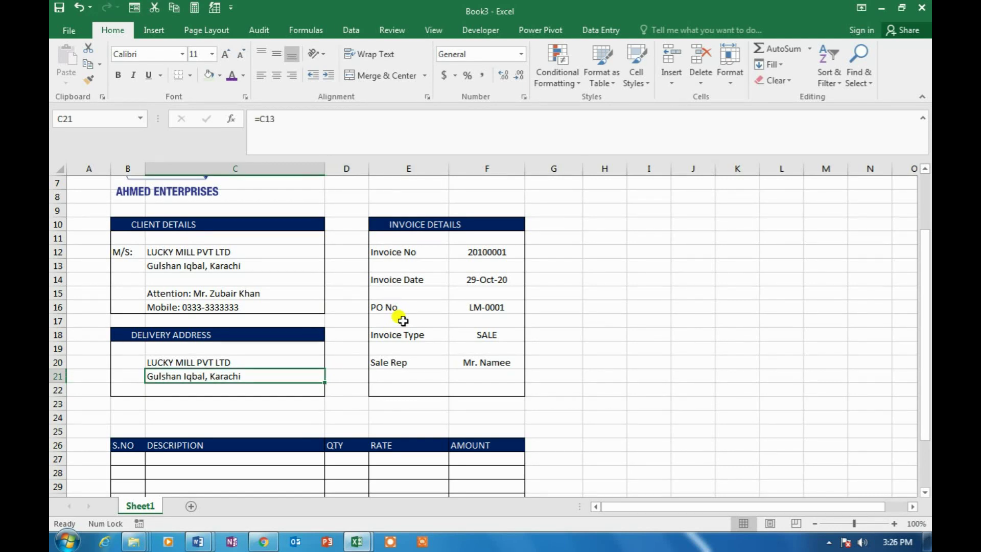
Enter serial numbers 1, 2, 3, 4 in B27:B30, correcting a mistyped 33 to 3
scroll(190, 335, down, 2)
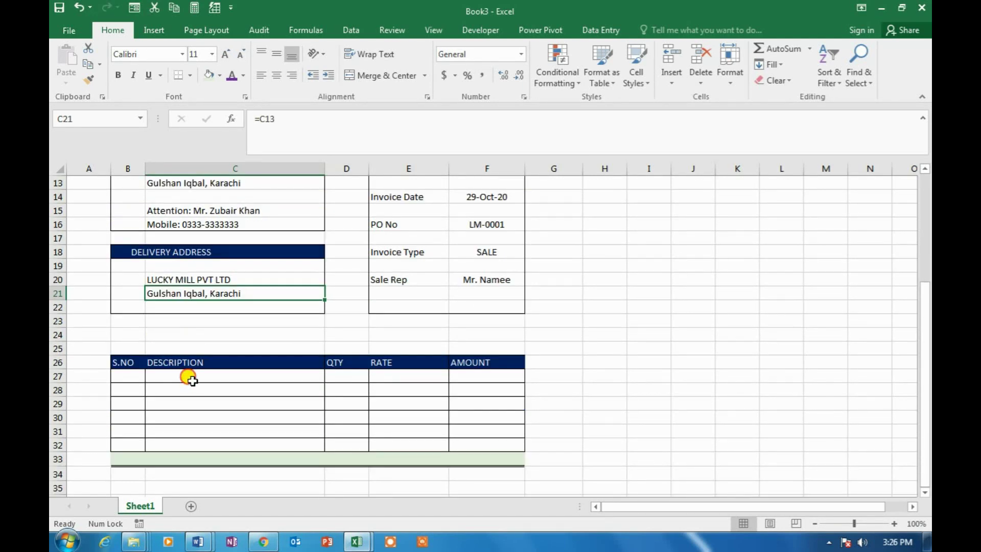
click(126, 379)
text(1)
key(Return)
text(2)
key(Return)
text(33)
key(Return)
key(Up)
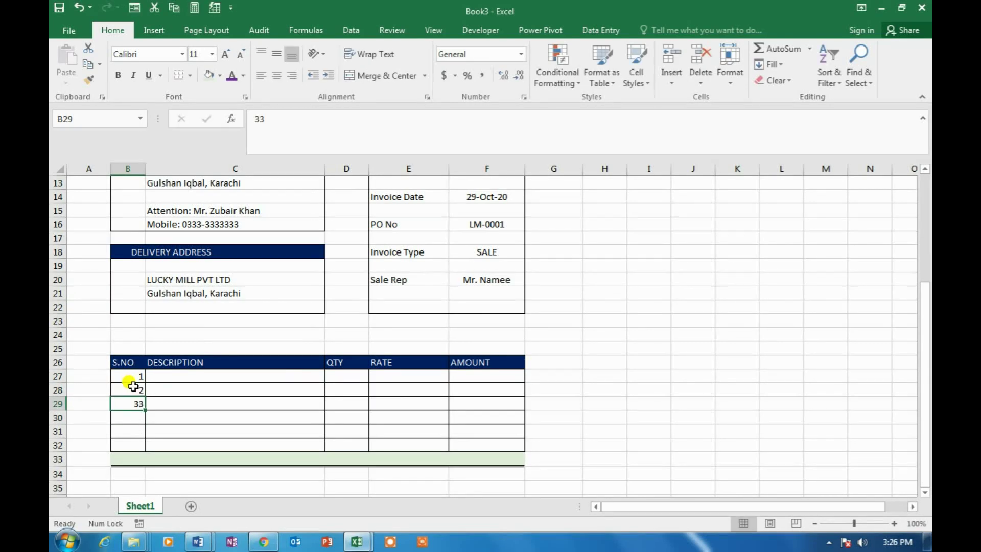
text(3)
key(Return)
text(4)
key(Up)
key(Up)
key(Up)
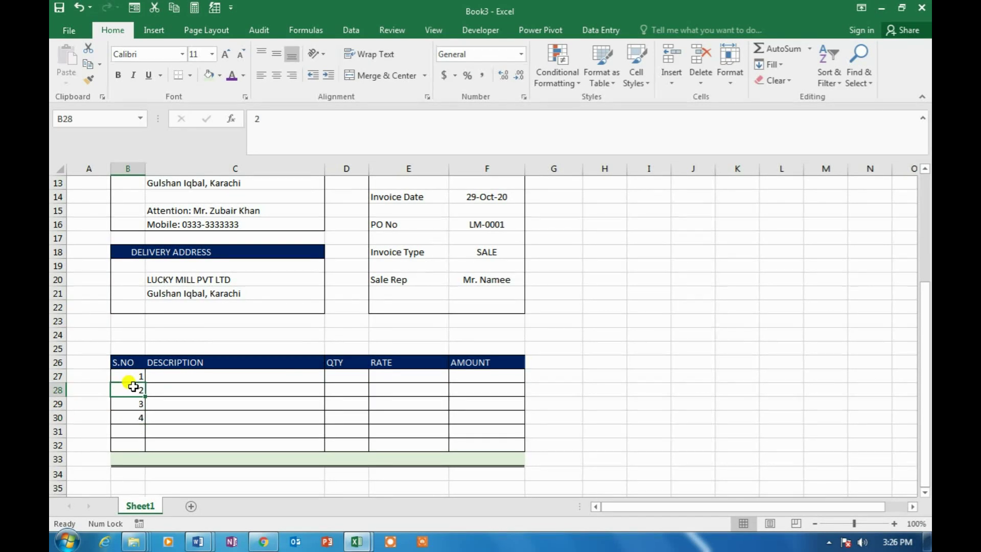
key(Right)
Type the item descriptions Laptop, Scanner, Projector and LCD in C27:C30
text(Laptop)
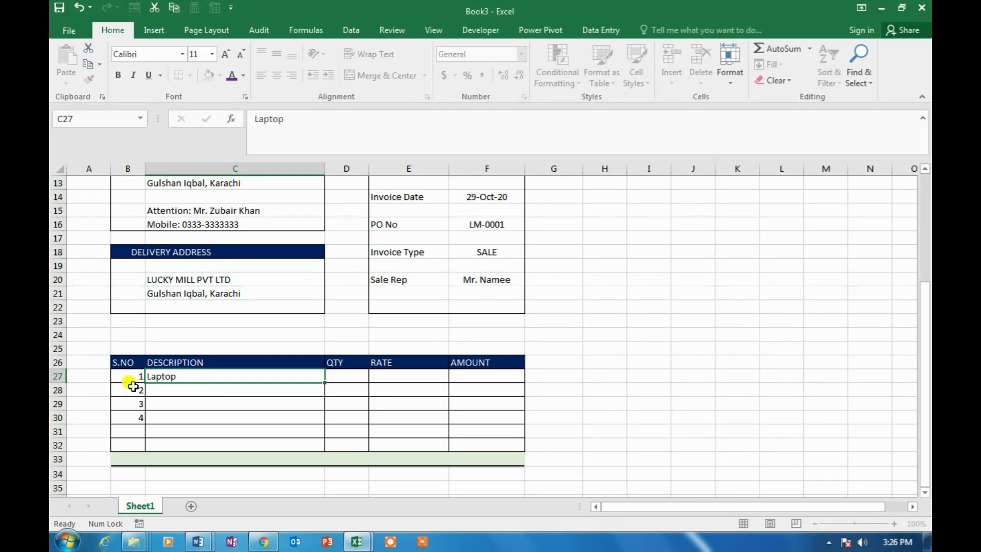
key(Return)
text(Scanner)
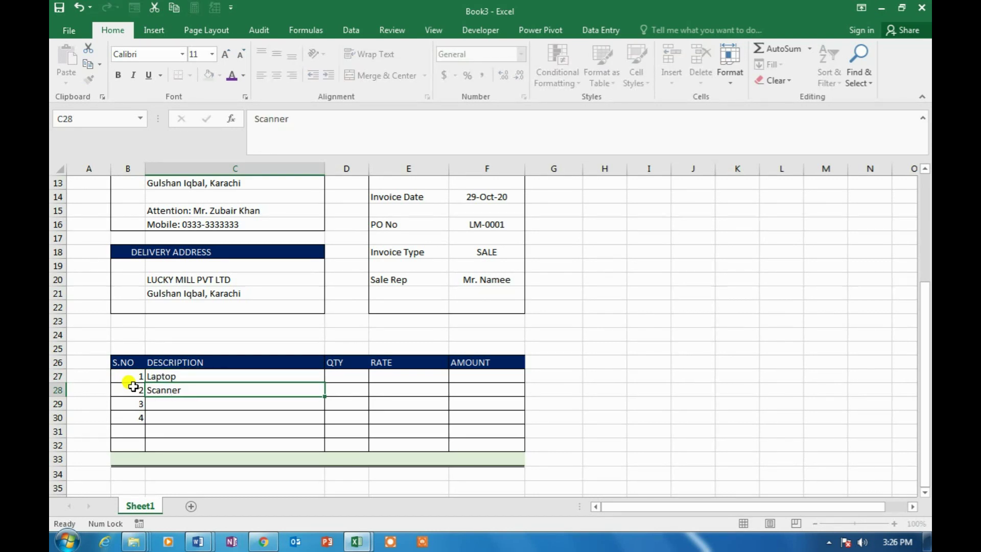
key(Return)
text(Pro)
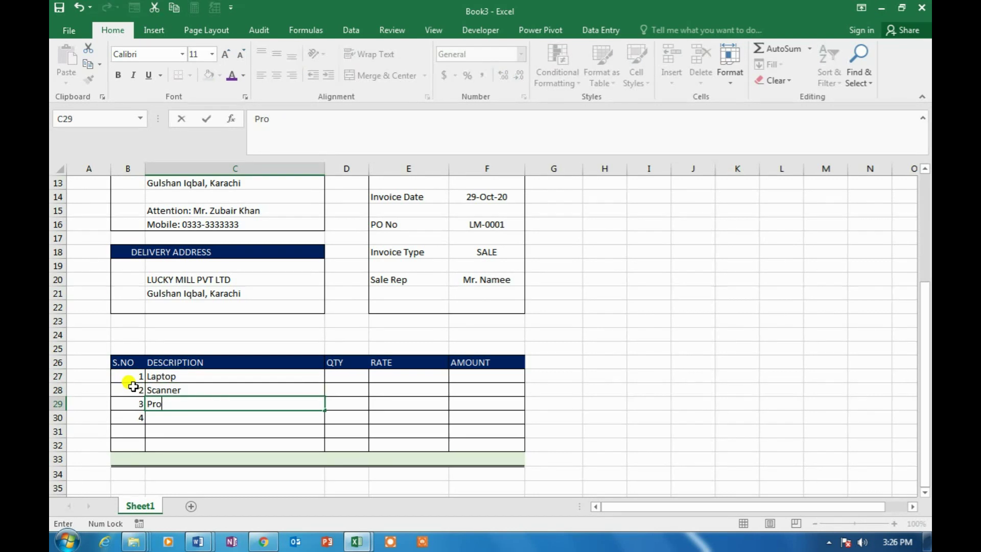
text(jector)
key(Return)
text(LCD)
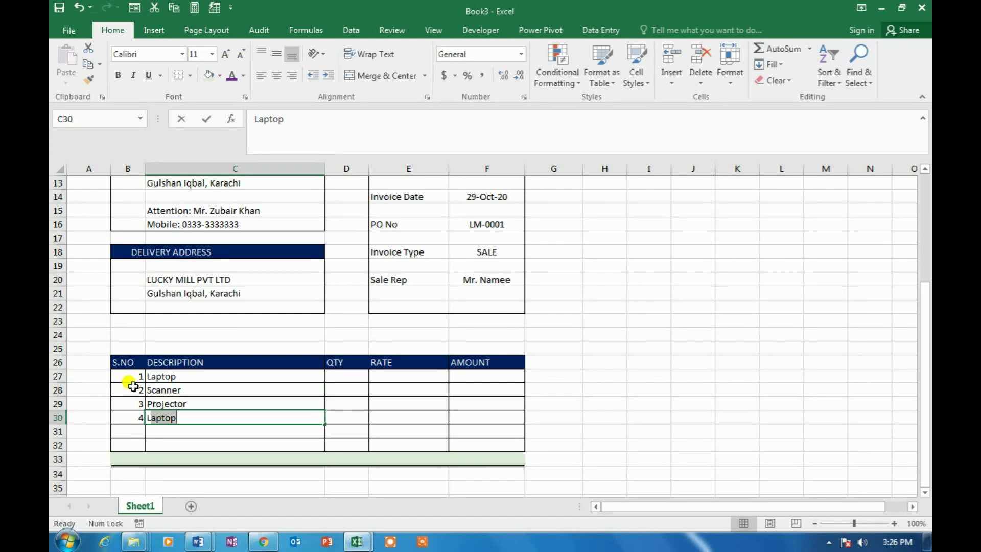
key(Up)
key(Up)
key(Up)
Enter quantities 1, 3, 4 and 2 for the four items in D27:D30
key(Right)
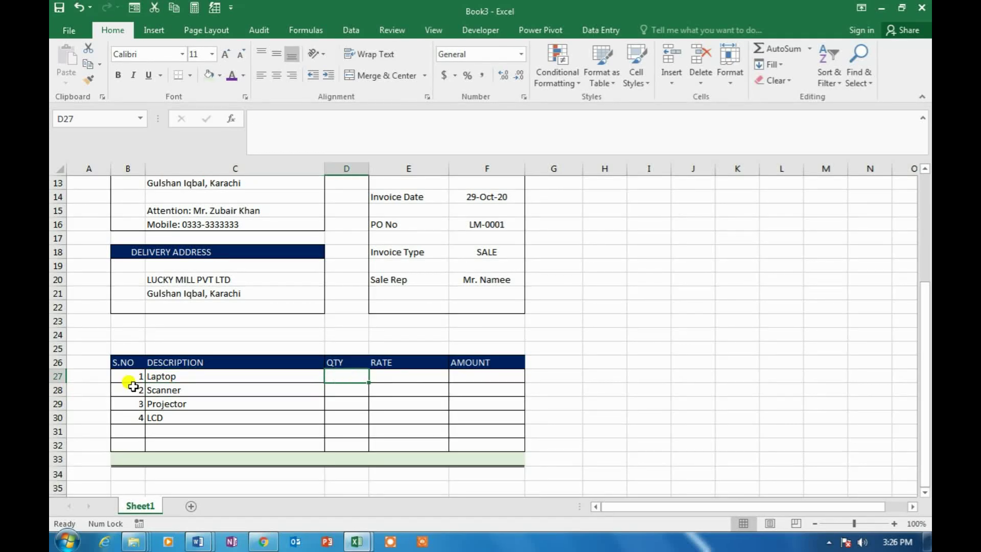
text(1)
key(Return)
text(3)
key(Return)
text(4)
key(Return)
key(Return)
key(Up)
key(Up)
key(Up)
key(Up)
Enter rates 57000, 65000, 110000 and 45000 in E27:E30
key(Right)
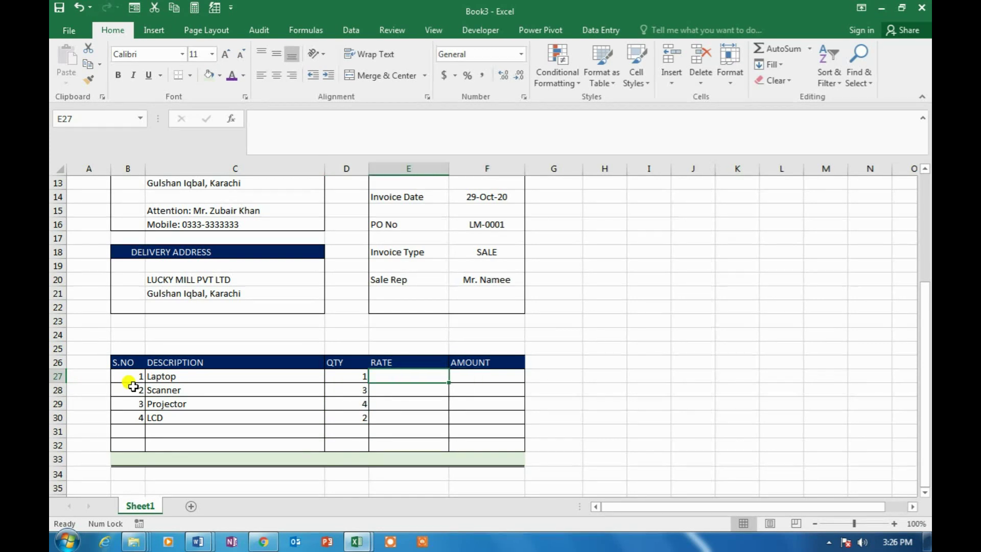
text(57000)
key(Return)
text(65000)
key(Return)
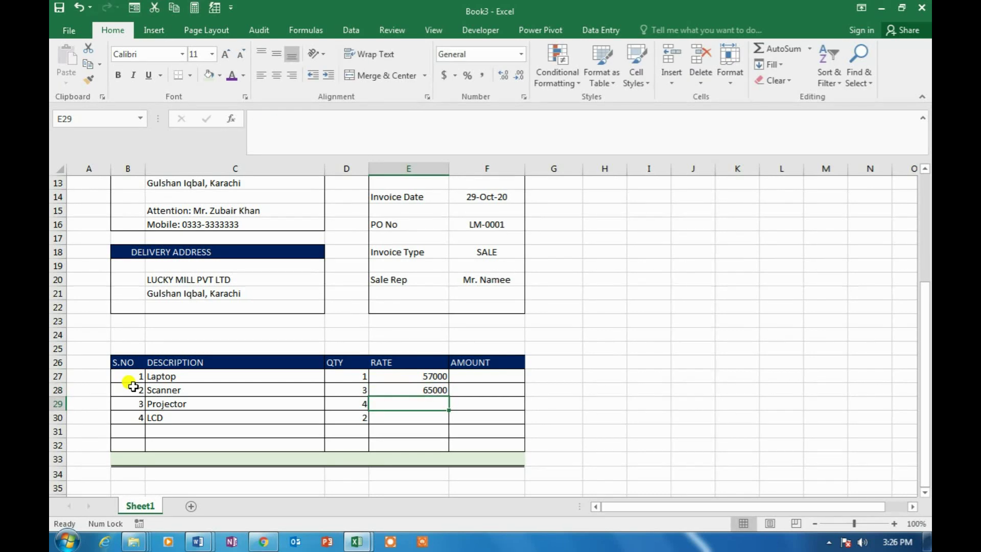
text(110000)
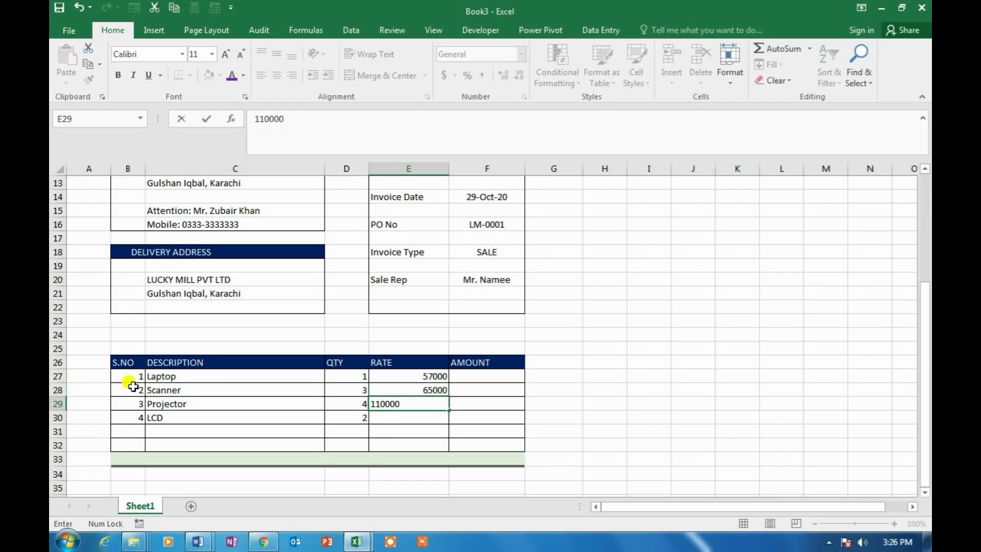
key(Return)
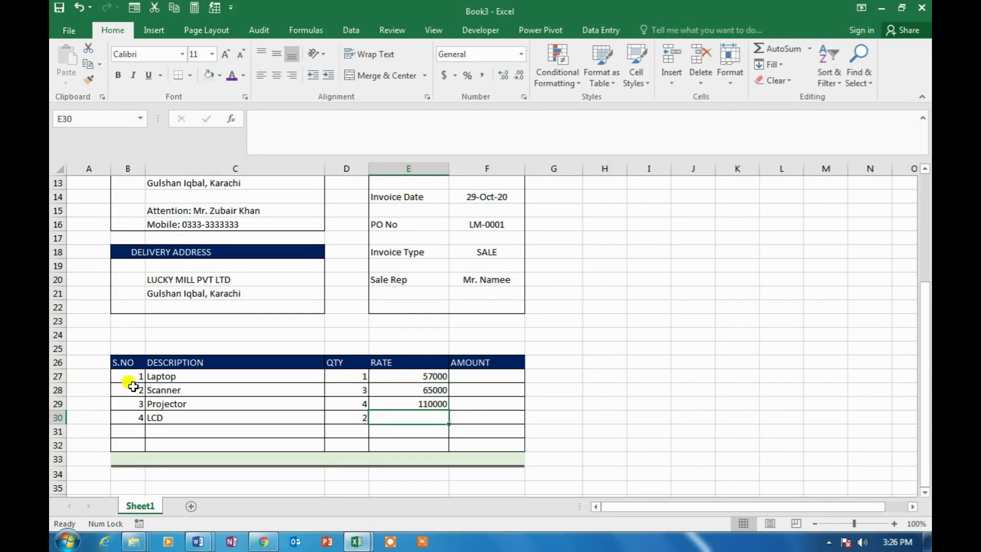
text(45000)
key(Return)
key(Up)
key(Up)
key(Up)
key(Up)
key(shift+Down)
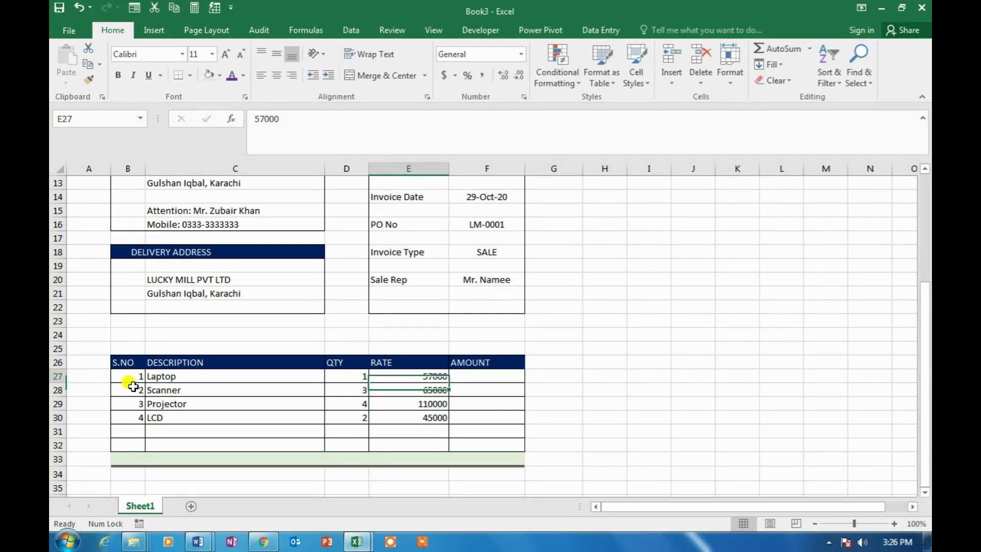
key(Escape)
key(Right)
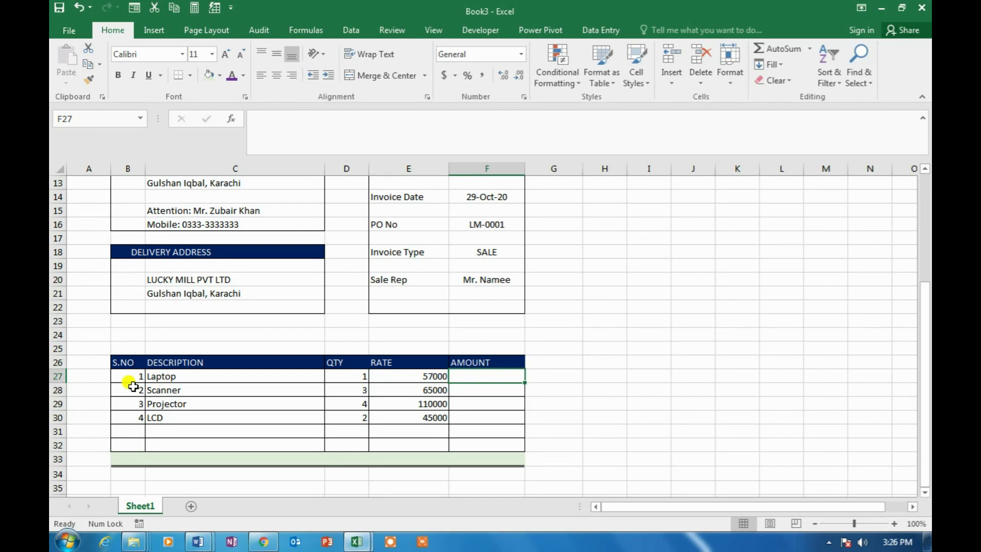
Enter =E27*D27 in F27 and fill the amount formula down to F32
text(=)
key(Left)
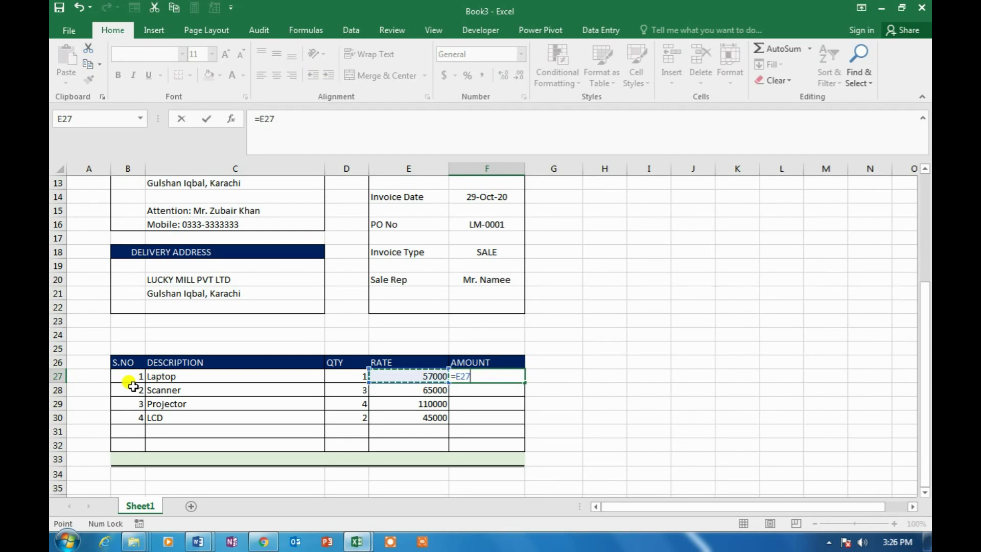
text(*)
key(Left)
key(Left)
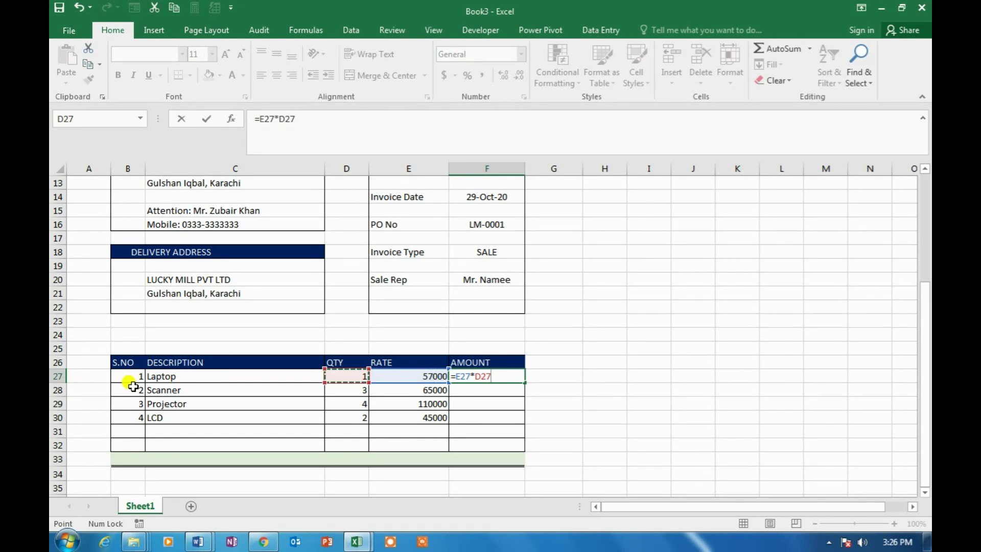
key(Return)
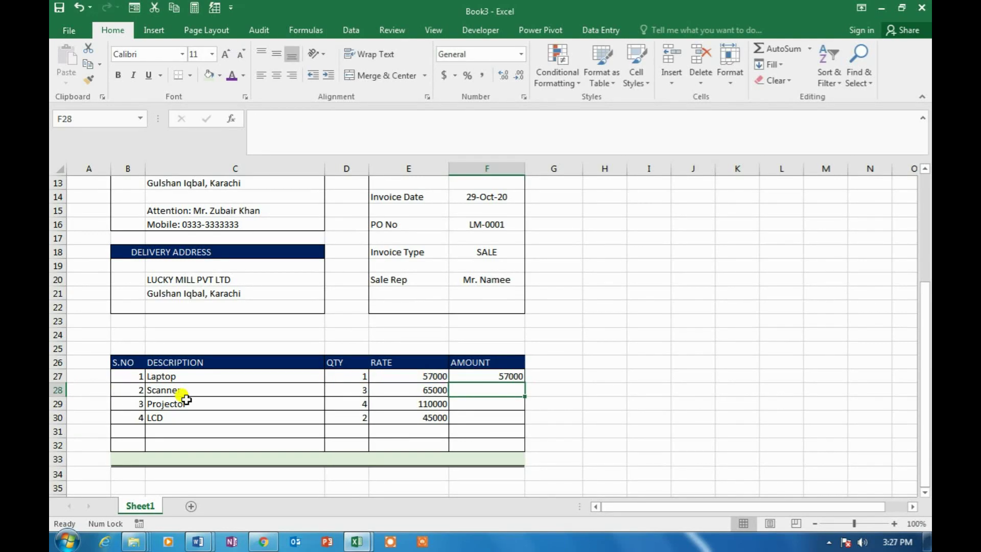
click(496, 376)
drag(525, 384, 576, 442)
click(602, 401)
Apply Comma Style to the rates and amounts in E27:F32
click(431, 378)
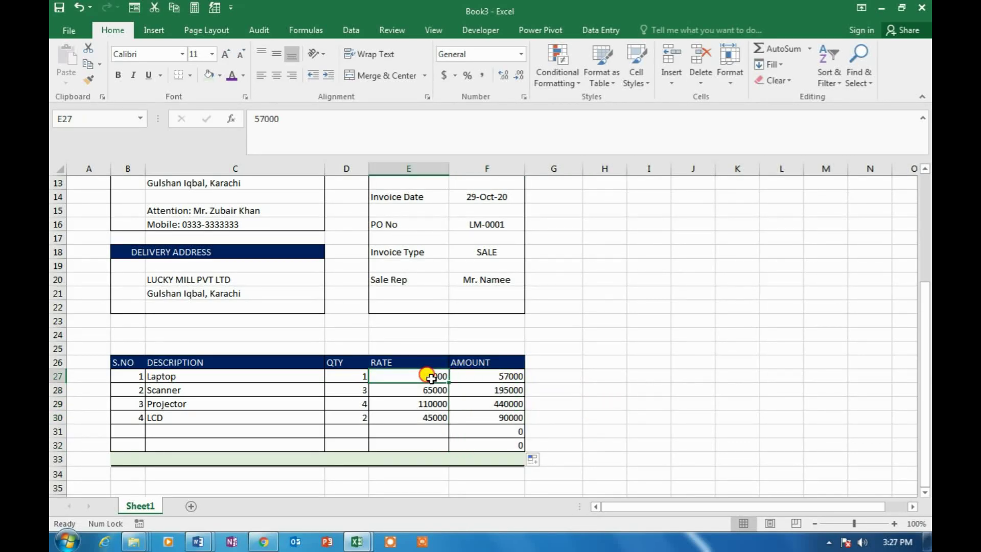
drag(430, 378, 499, 446)
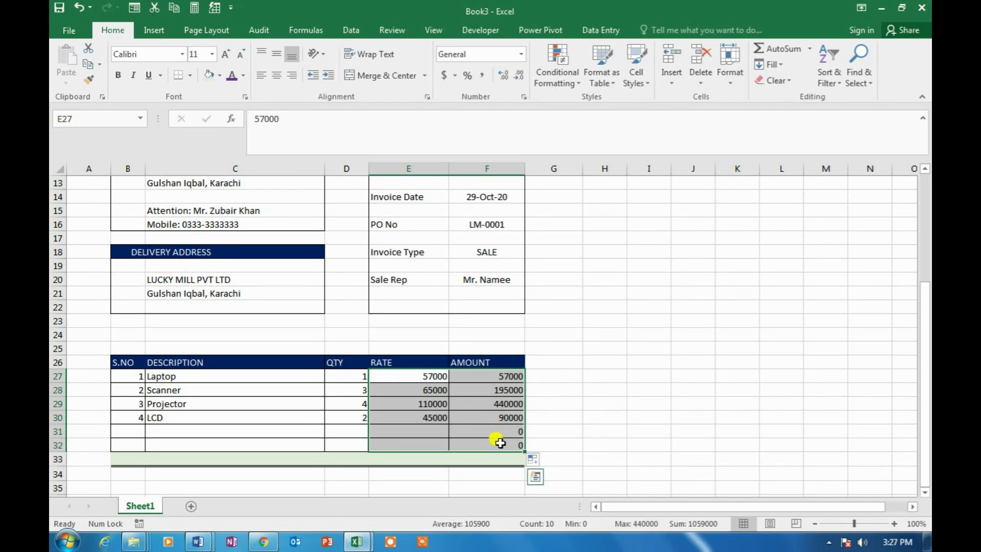
click(483, 78)
drag(587, 371, 587, 372)
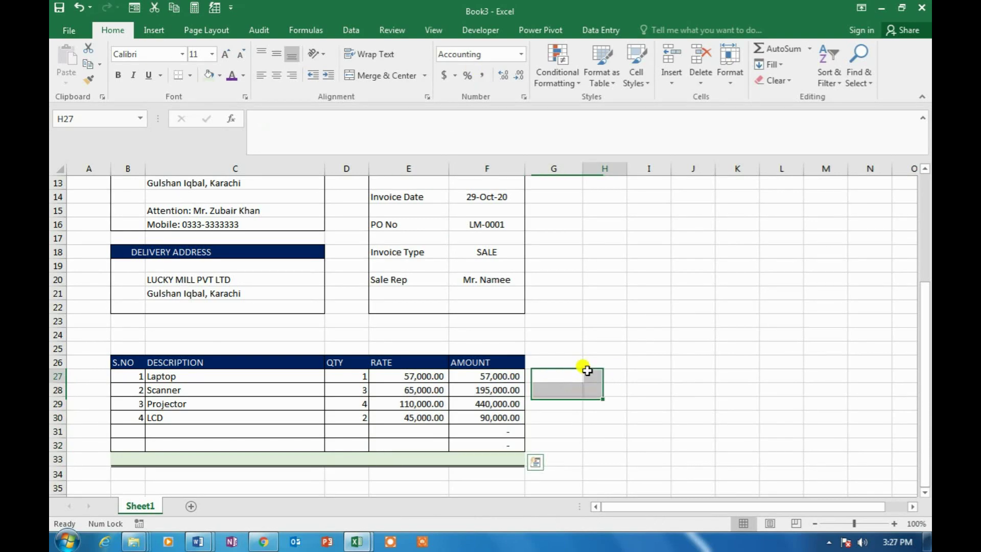
drag(498, 376, 508, 417)
click(506, 458)
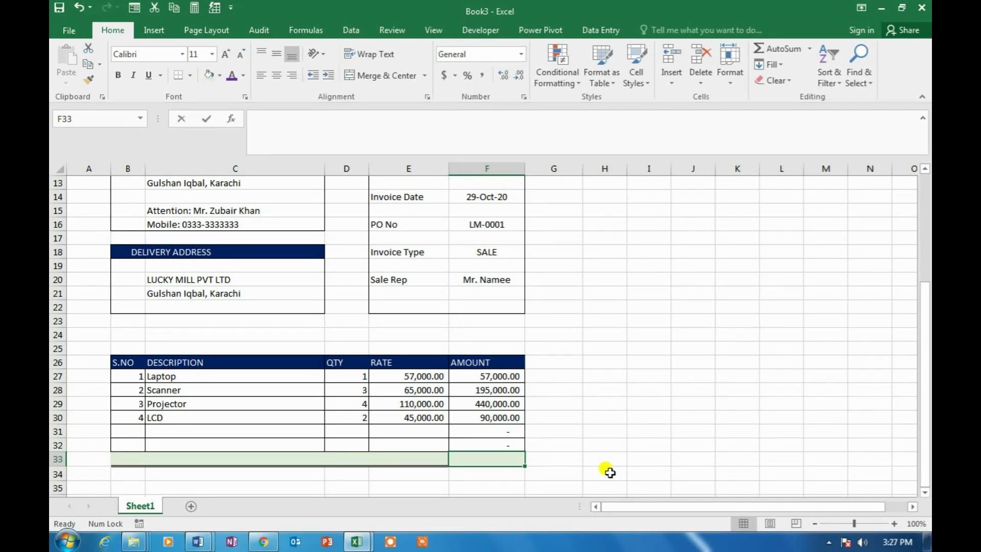
Add an AutoSum total =SUM(F27:F32) in F33 with the label TOTAL INVOICE AMOUNT beside it
key(alt+equal)
key(ctrl+Return)
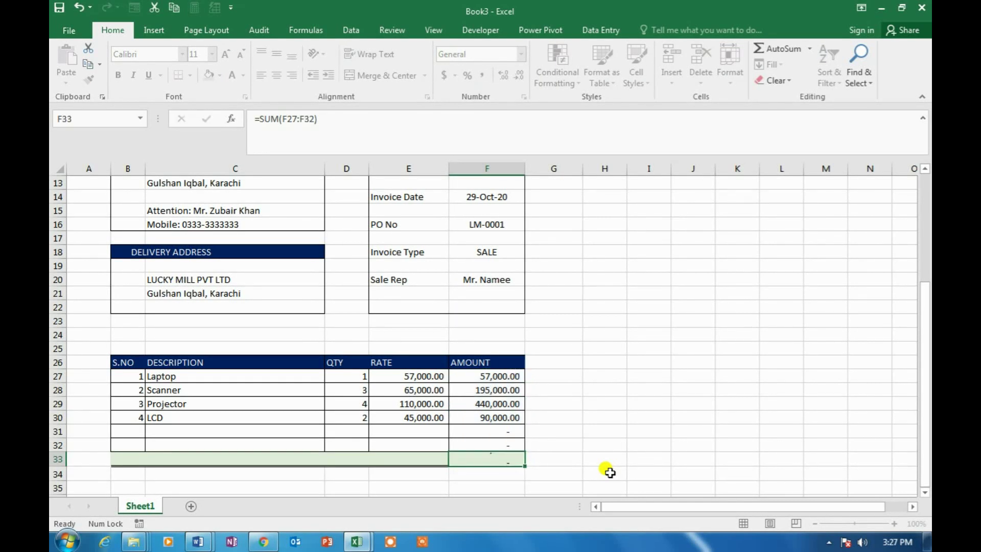
key(Left)
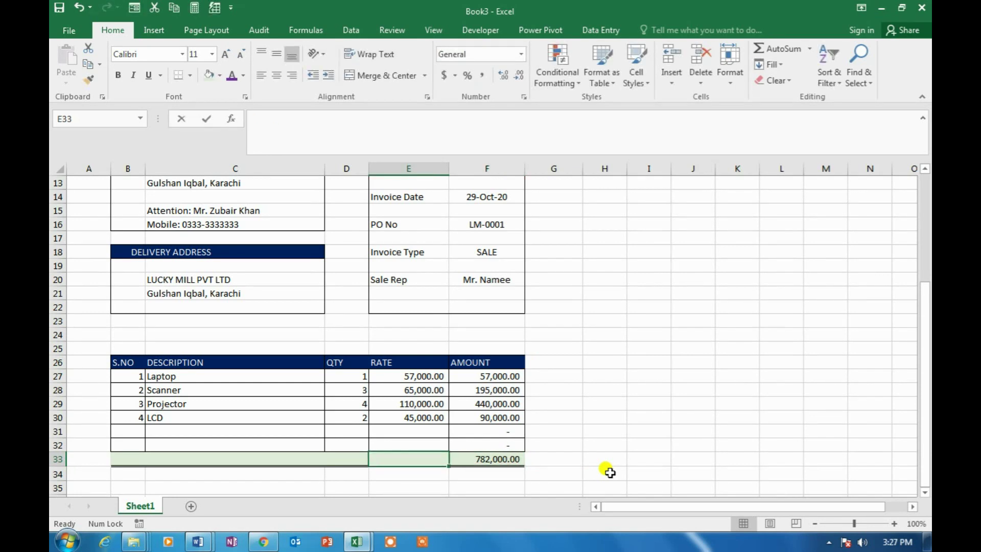
text(tota)
key(BackSpace)
key(BackSpace)
key(BackSpace)
key(BackSpace)
key(Caps_Lock)
text(TOT)
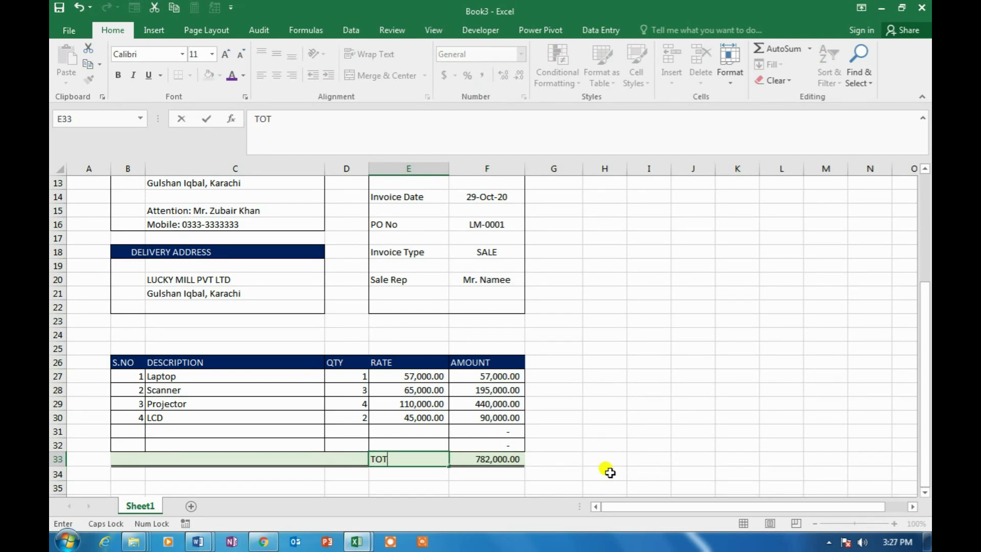
text(AL INVOICE AMOUNT)
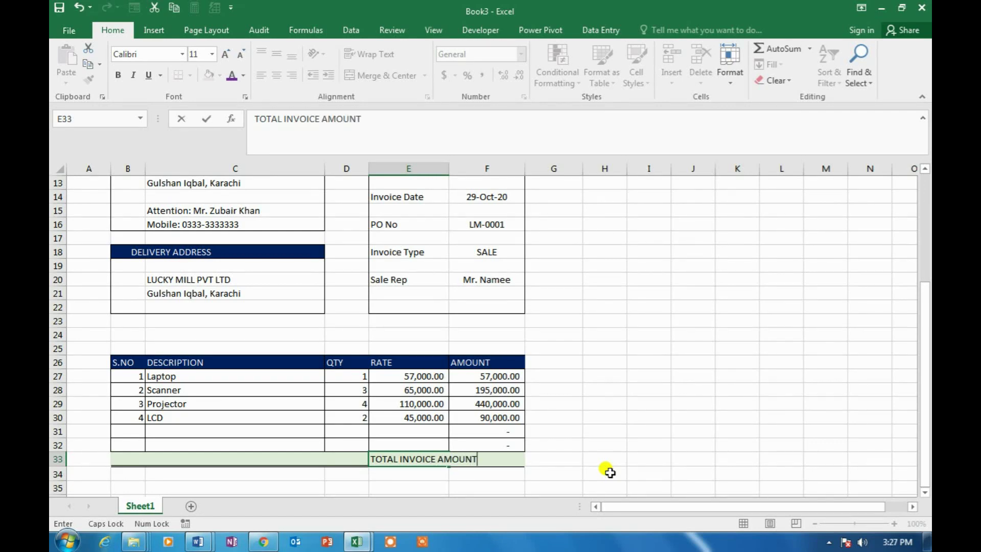
key(Return)
key(Up)
key(Right)
key(Left)
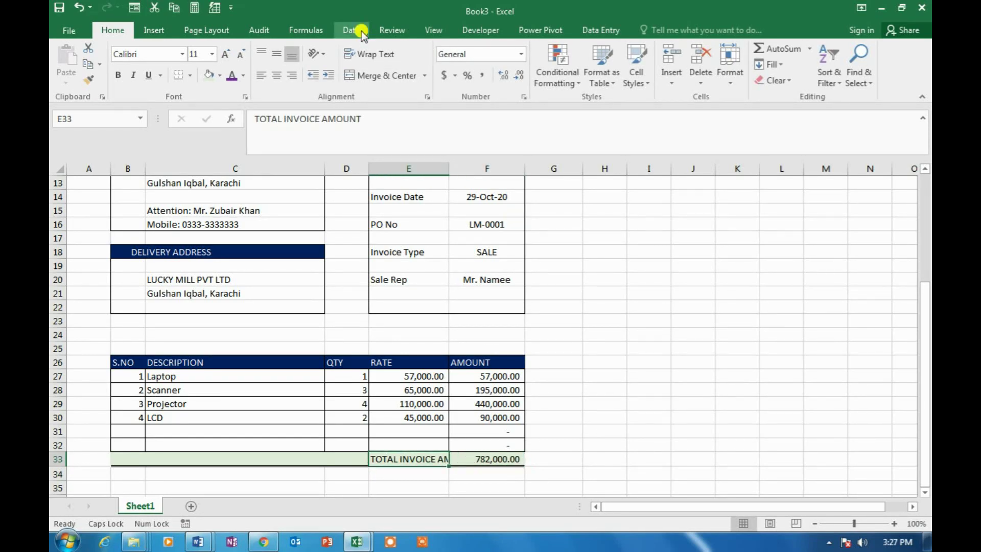
Right-align the TOTAL INVOICE AMOUNT label and bold the total row B33:F33
click(291, 78)
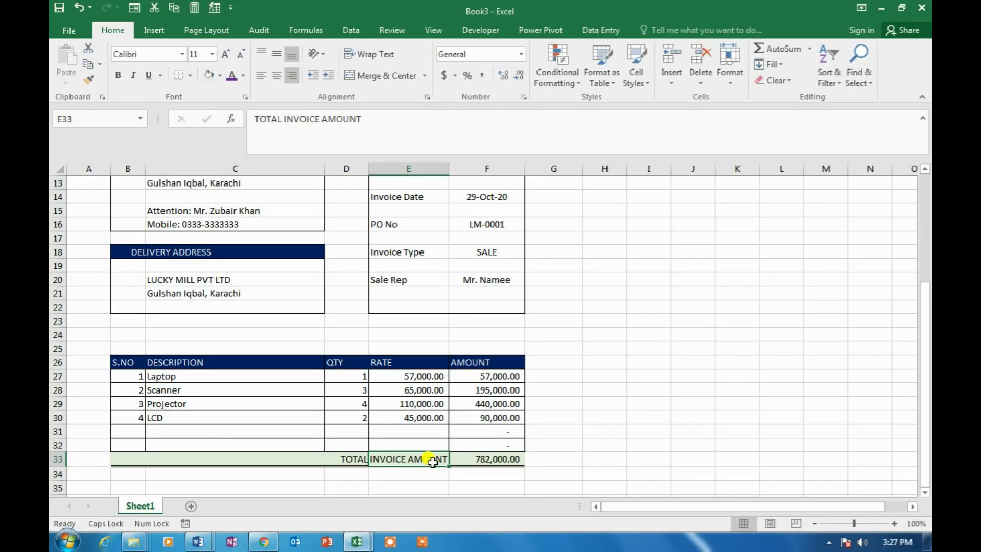
drag(498, 458, 130, 458)
click(120, 75)
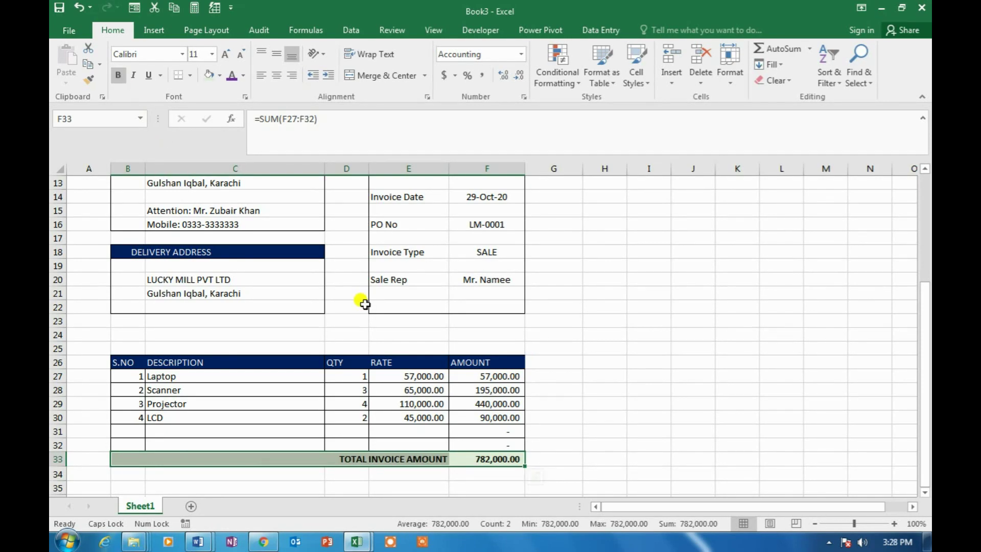
key(ctrl+q)
drag(350, 376, 356, 441)
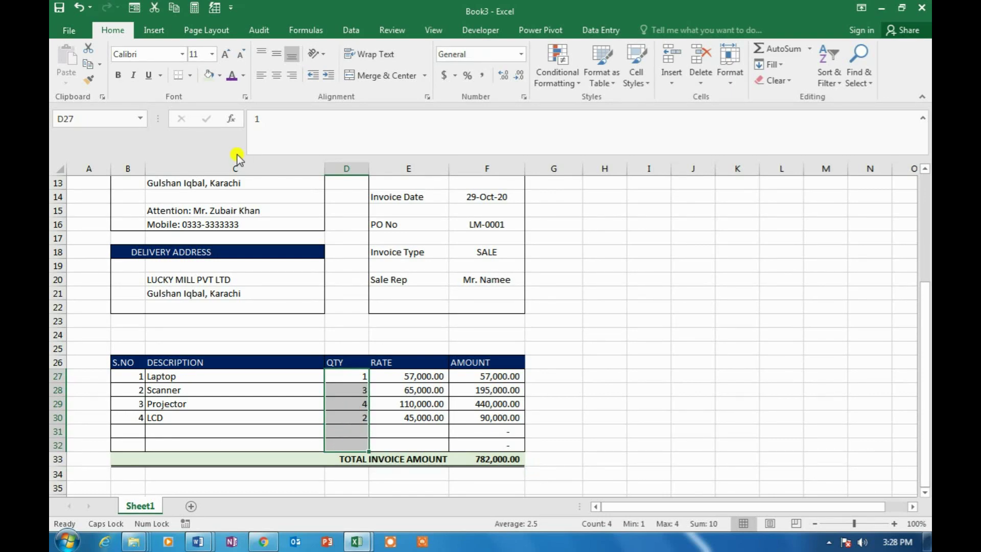
Centre the quantities, serial numbers and the S.NO, DESCRIPTION, QTY, RATE and AMOUNT headings
click(277, 75)
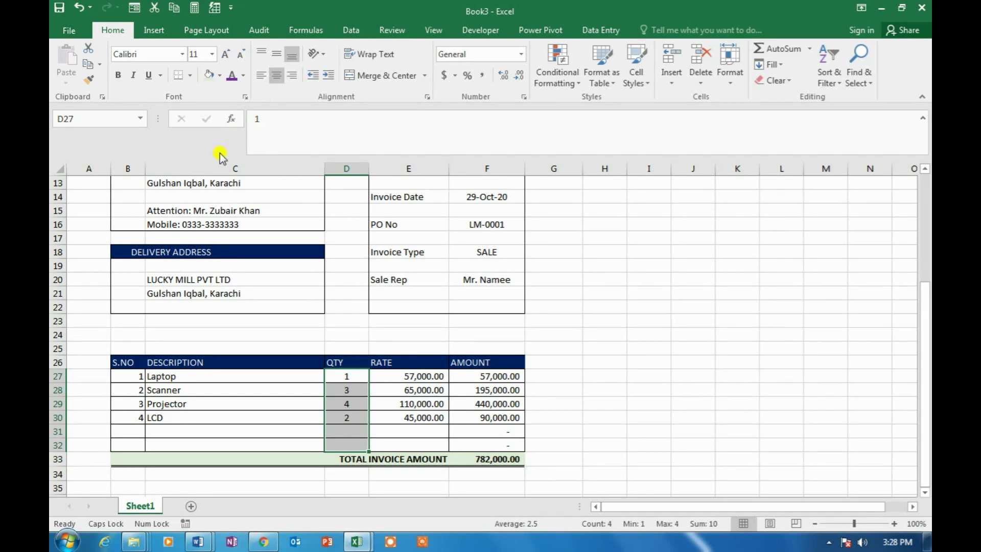
drag(131, 376, 136, 443)
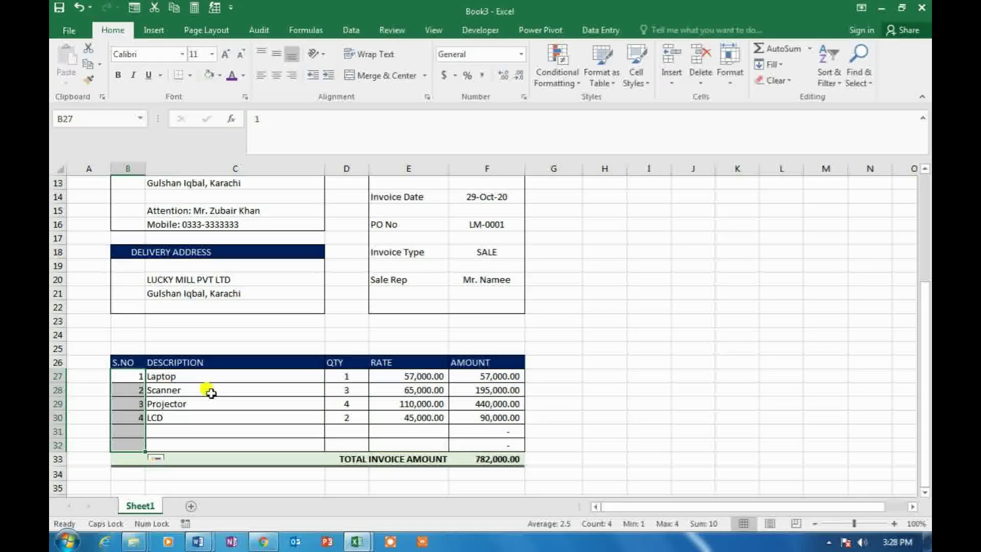
click(275, 76)
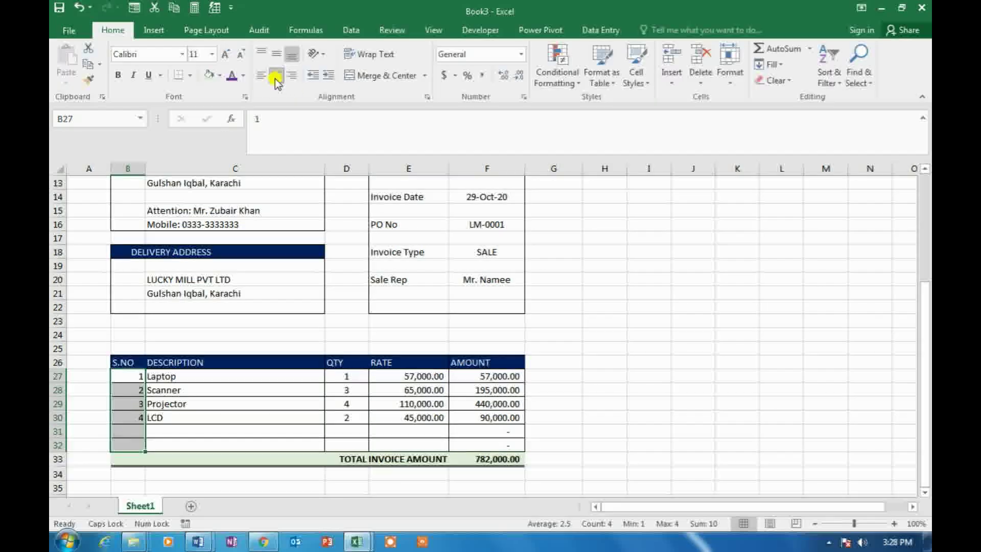
click(125, 360)
drag(350, 362, 470, 361)
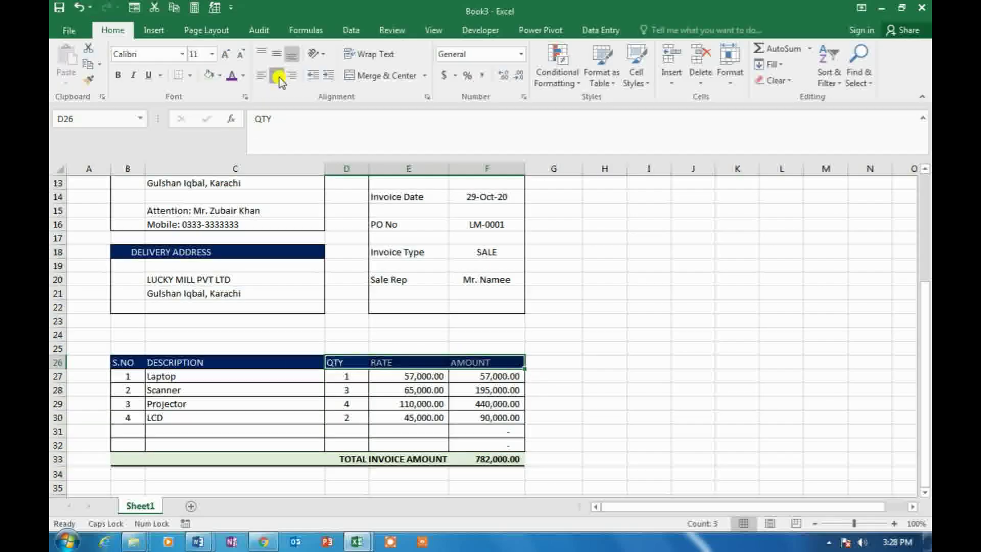
click(199, 360)
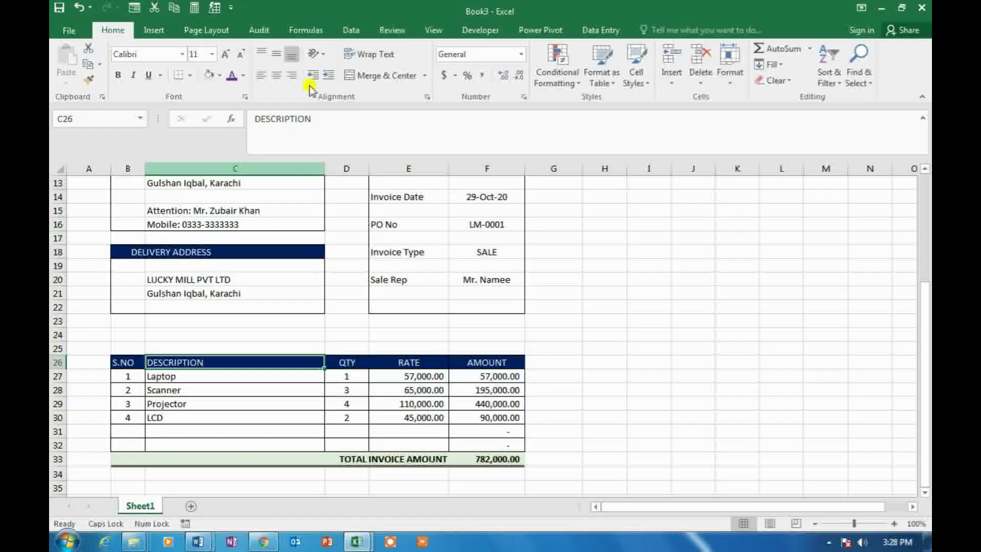
click(276, 79)
click(130, 362)
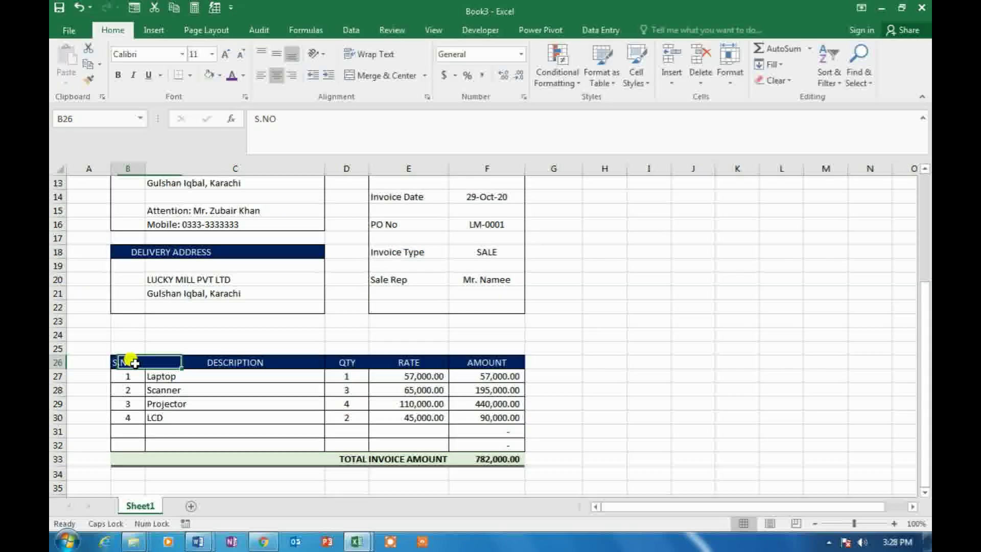
click(277, 76)
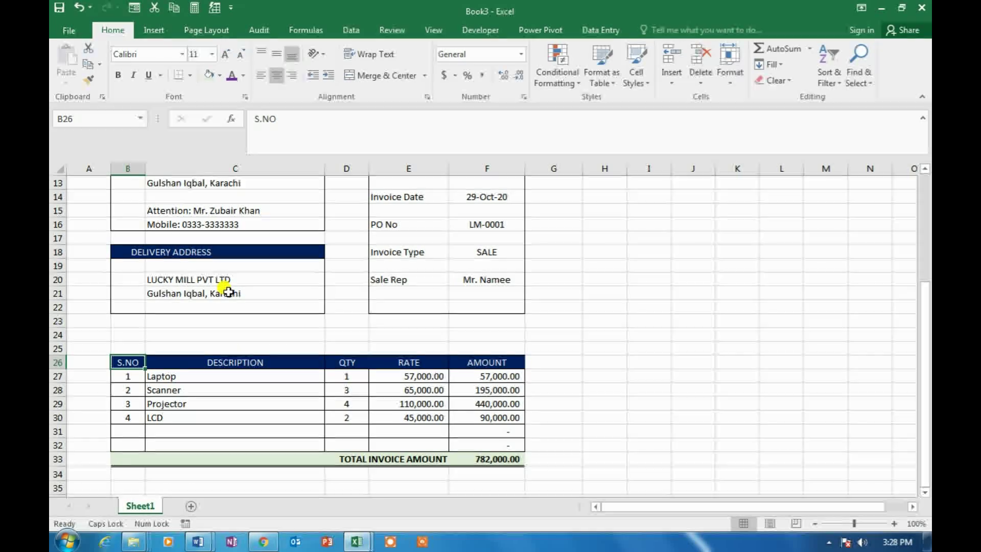
Type AMOUNT IN WORDS in B35 and TERMS AND CONDITION in B39 below the total
scroll(229, 292, down, 2)
scroll(228, 292, down, 1)
click(141, 376)
double_click(142, 364)
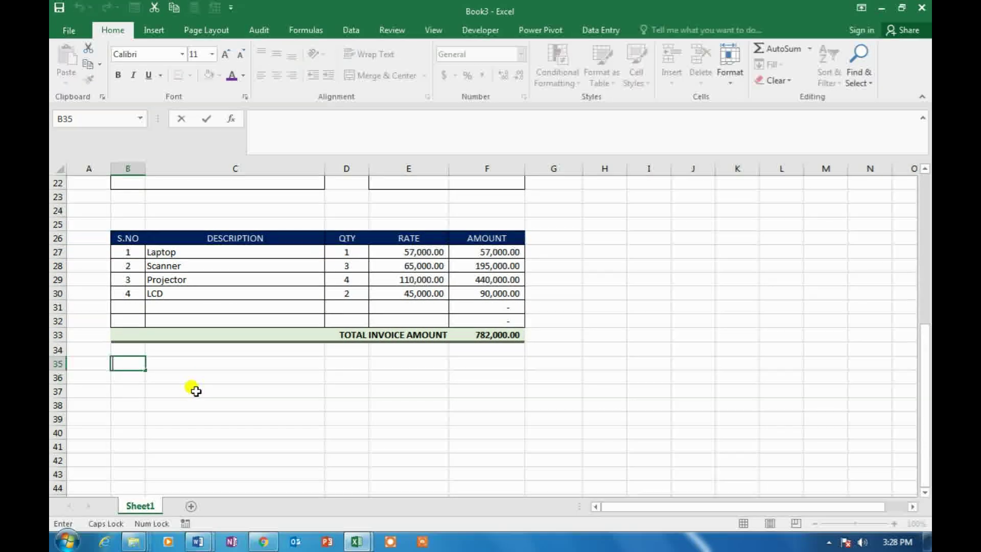
text(AMOUNT)
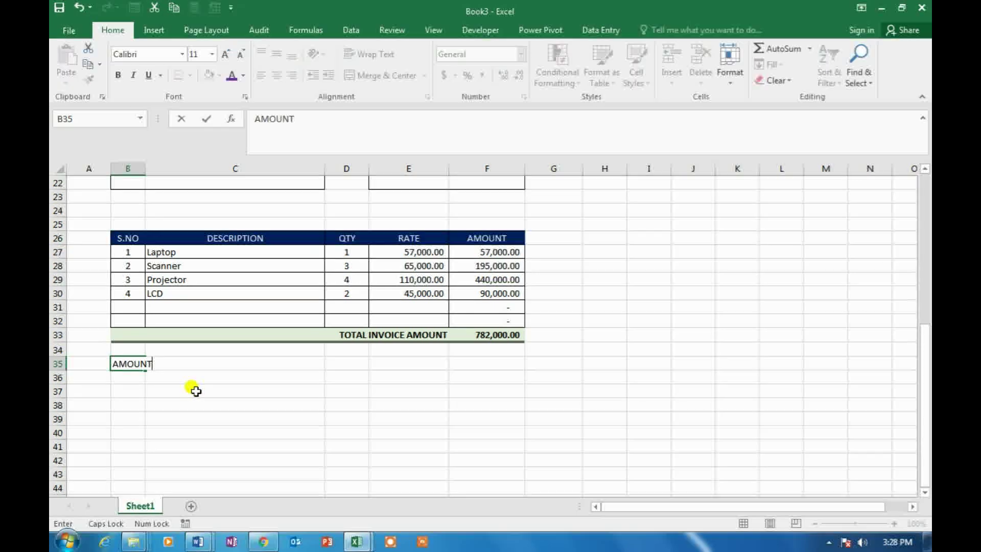
text( IN WORDS)
key(Return)
key(Return)
key(Return)
key(Return)
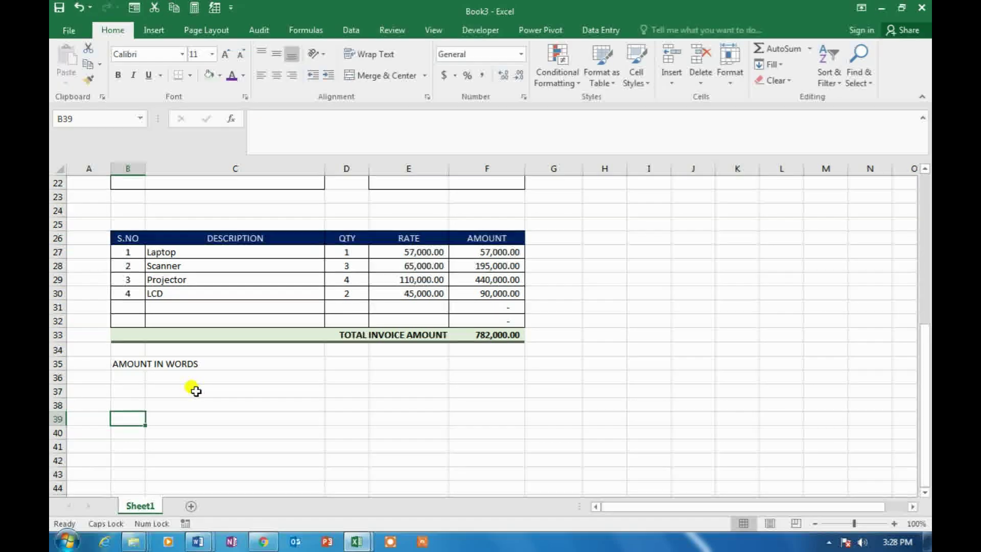
text(TERMS)
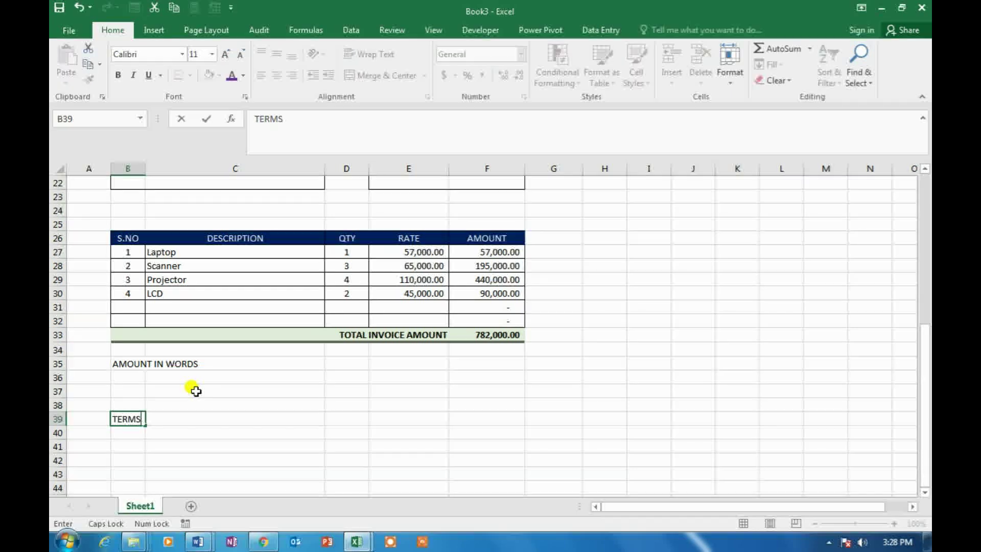
text( AND CONDITION)
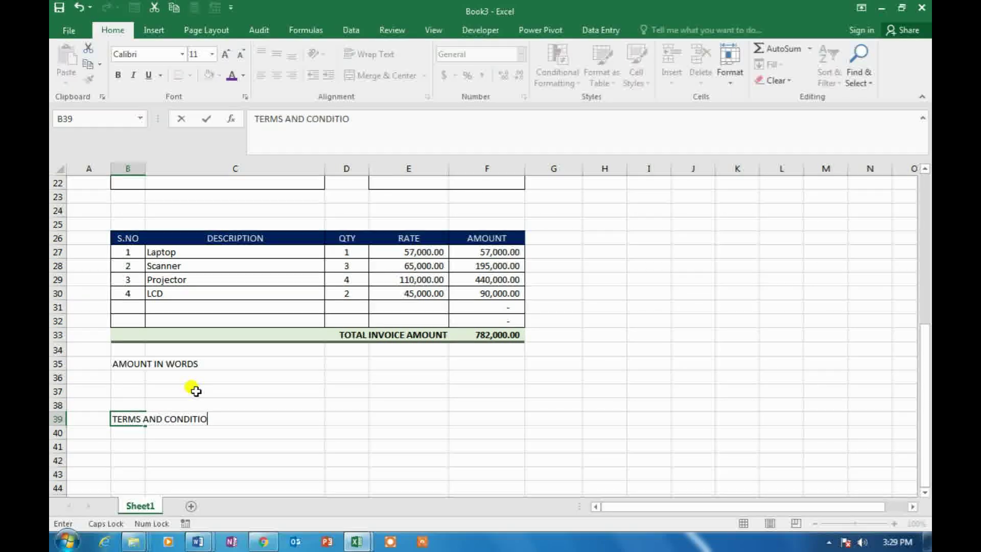
key(Return)
key(Up)
key(Up)
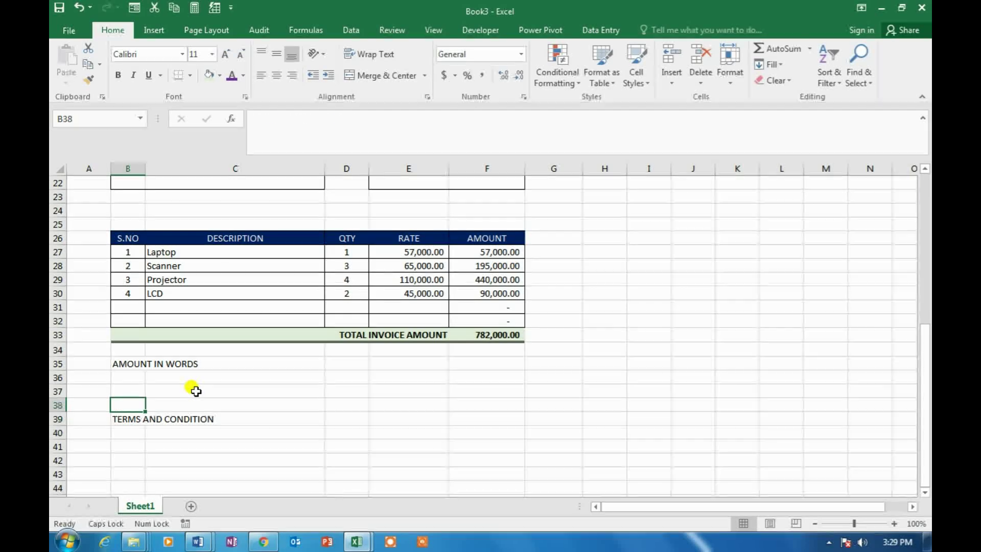
drag(128, 360, 261, 361)
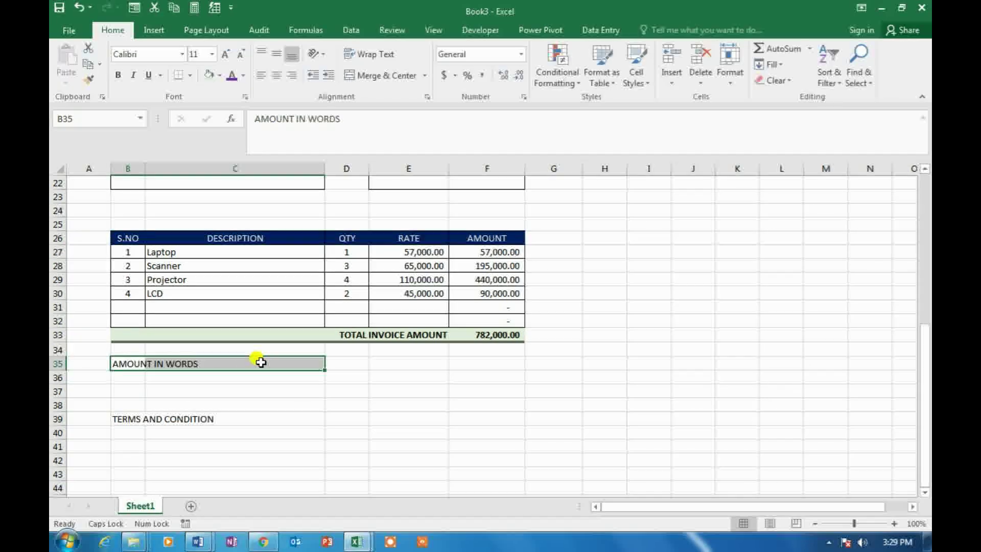
Give B35:C35 thin outline borders and a dark blue fill via Format Cells
key(ctrl+1)
click(414, 129)
click(300, 240)
click(411, 243)
click(461, 222)
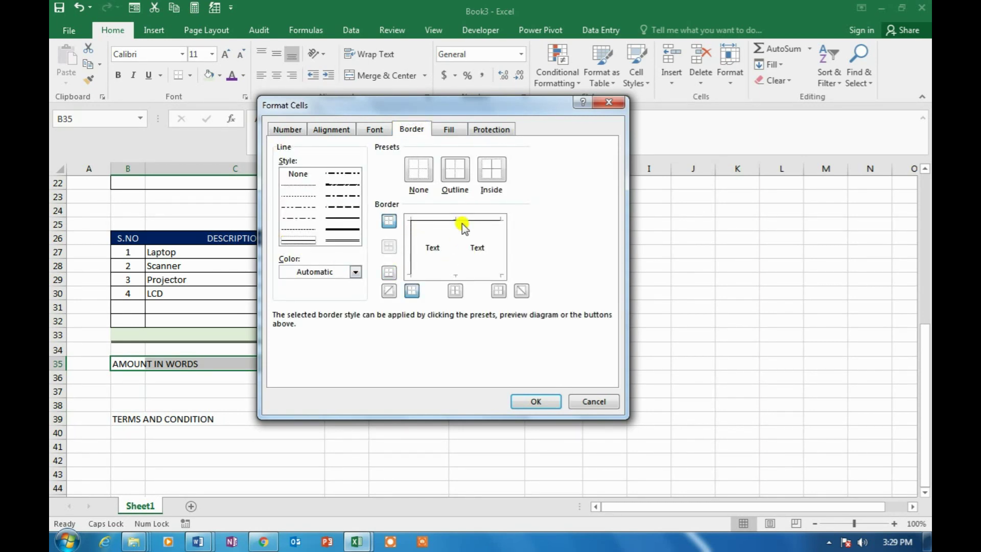
click(462, 276)
click(501, 253)
click(450, 130)
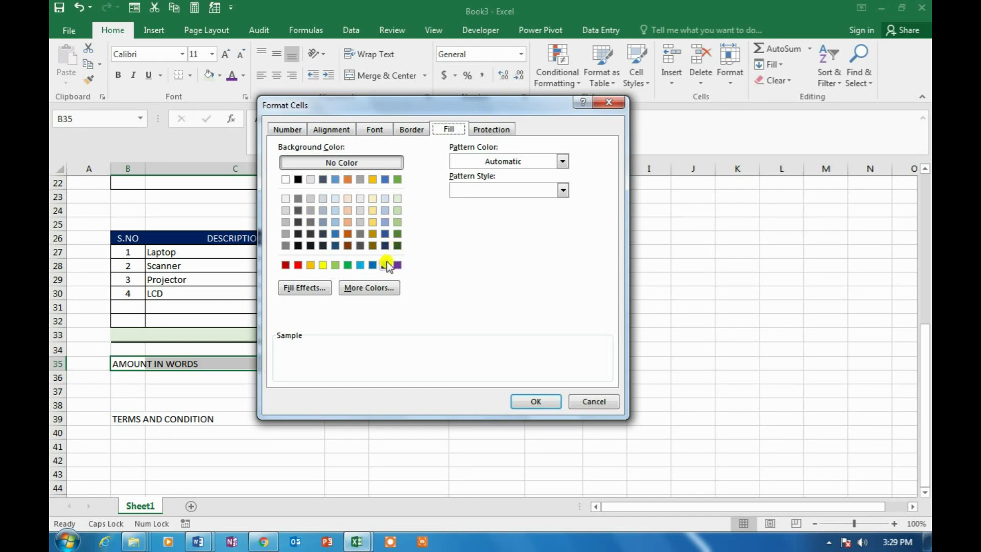
click(385, 264)
click(534, 401)
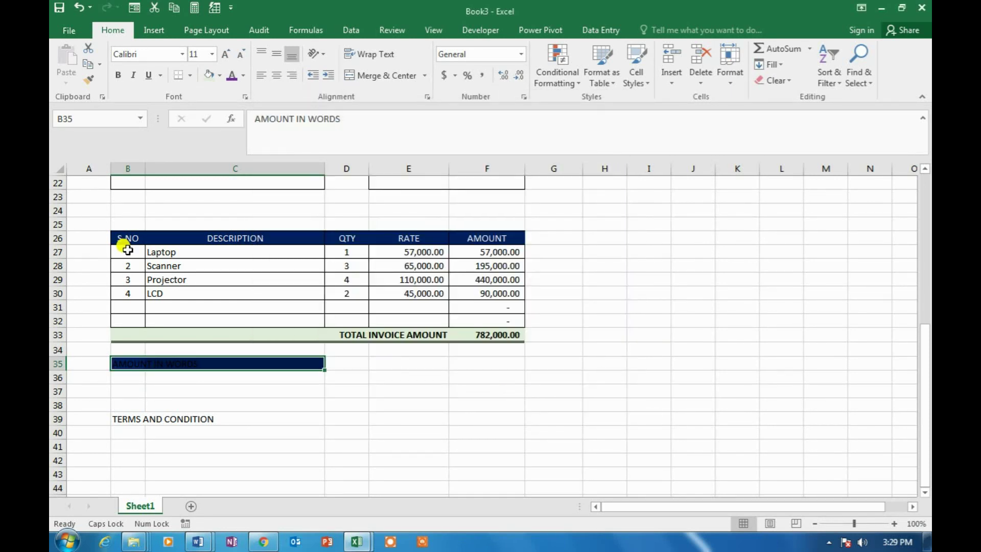
Make the heading text white and copy the style onto B39:C39 with Format Painter
click(242, 75)
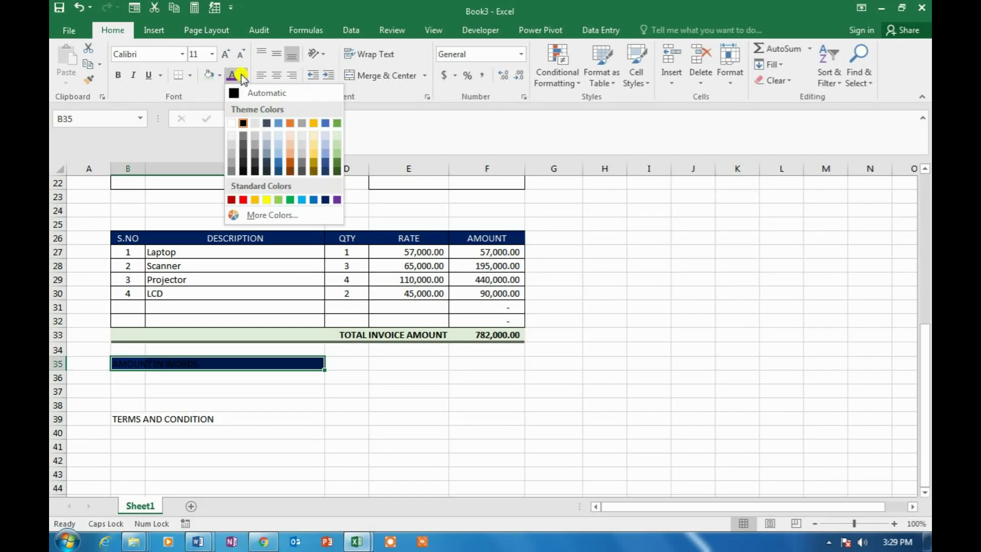
click(231, 123)
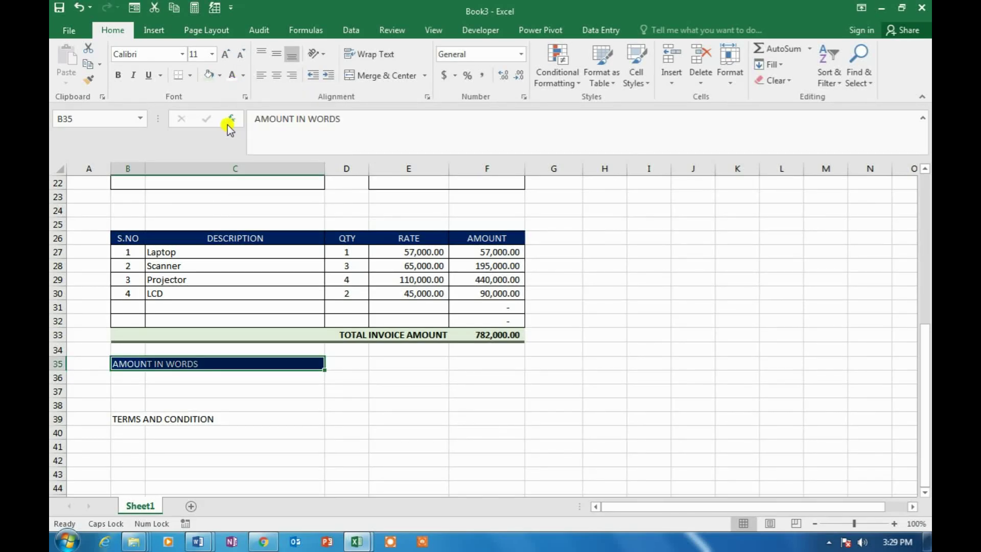
click(86, 82)
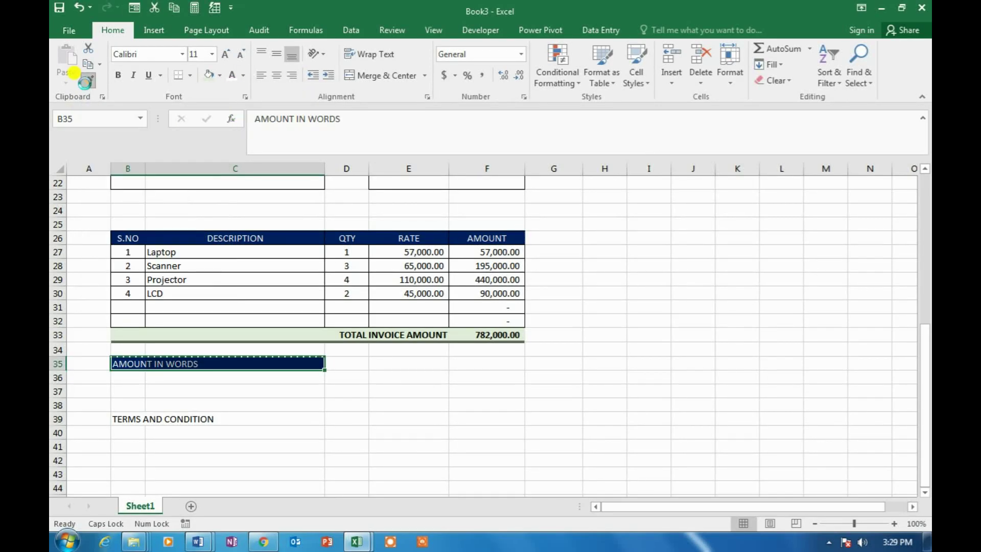
drag(130, 417, 284, 407)
click(380, 377)
scroll(378, 377, down, 1)
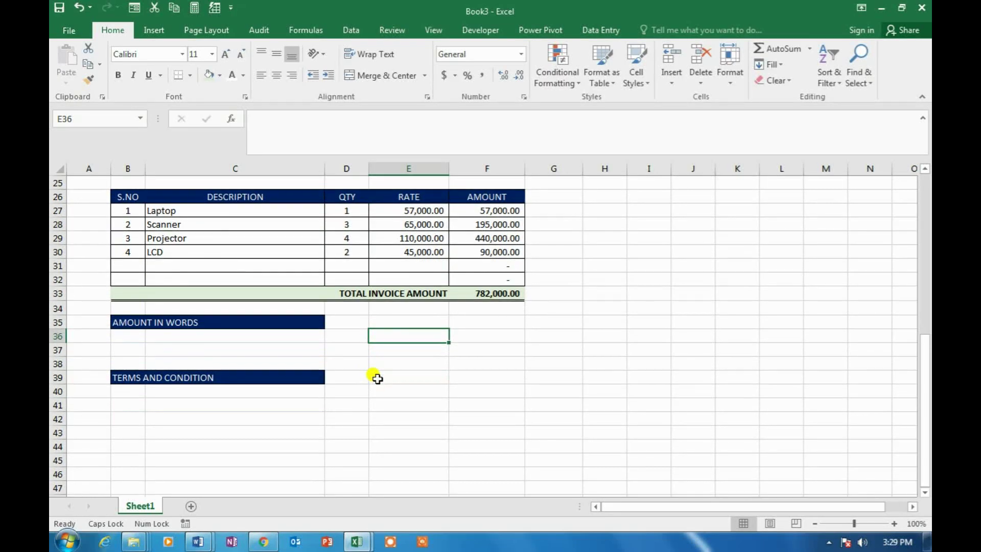
Enter 'PKR :: Seven Hundred and Eighty Two Thousand Only' in B36 under AMOUNT IN WORDS
click(141, 336)
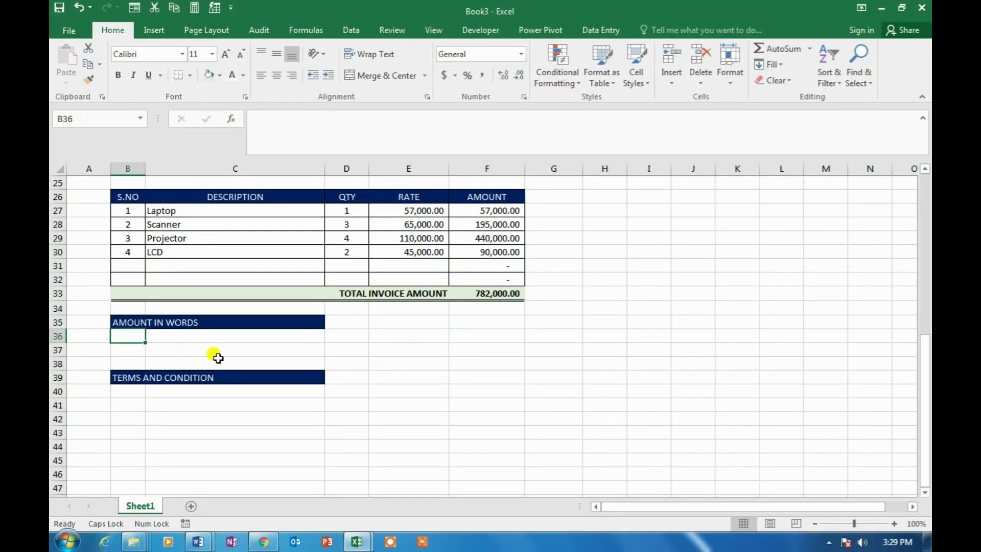
text(pkr)
key(BackSpace)
key(BackSpace)
key(BackSpace)
key(Caps_Lock)
text(pkr)
key(BackSpace)
key(BackSpace)
key(BackSpace)
key(Caps_Lock)
text(PKR ::)
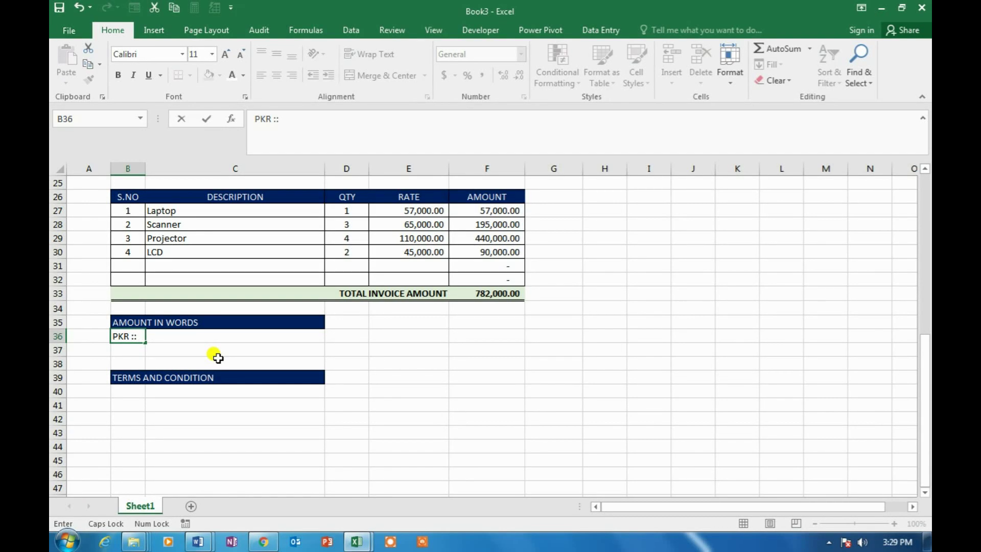
text(VE)
key(BackSpace)
key(BackSpace)
key(BackSpace)
key(BackSpace)
key(Caps_Lock)
text(Seven )
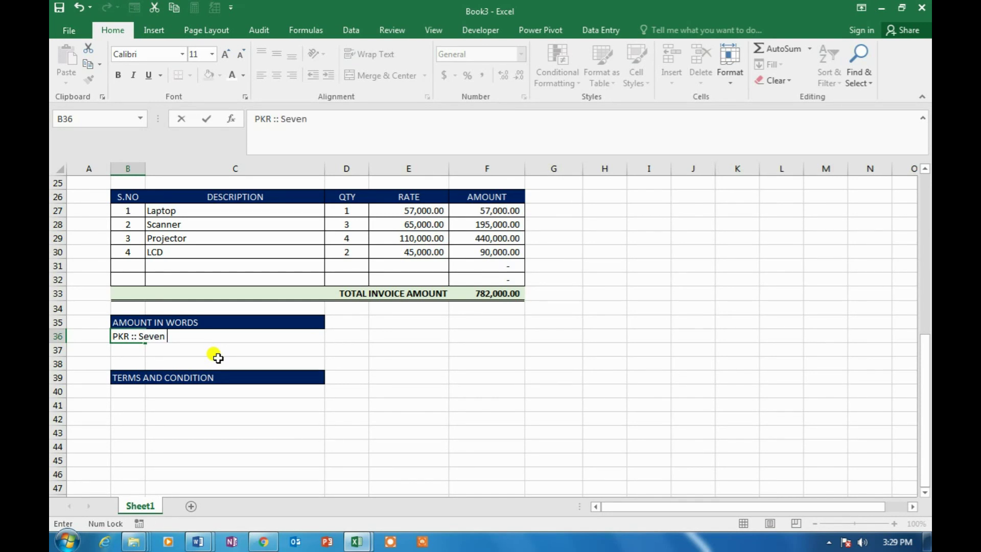
text(Hundred )
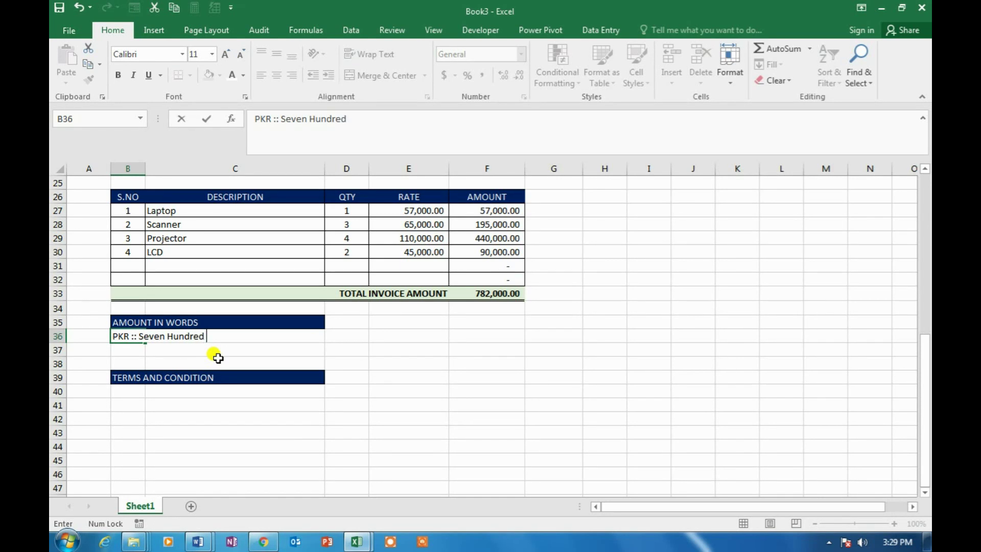
text(and Eighty Two Thousand On)
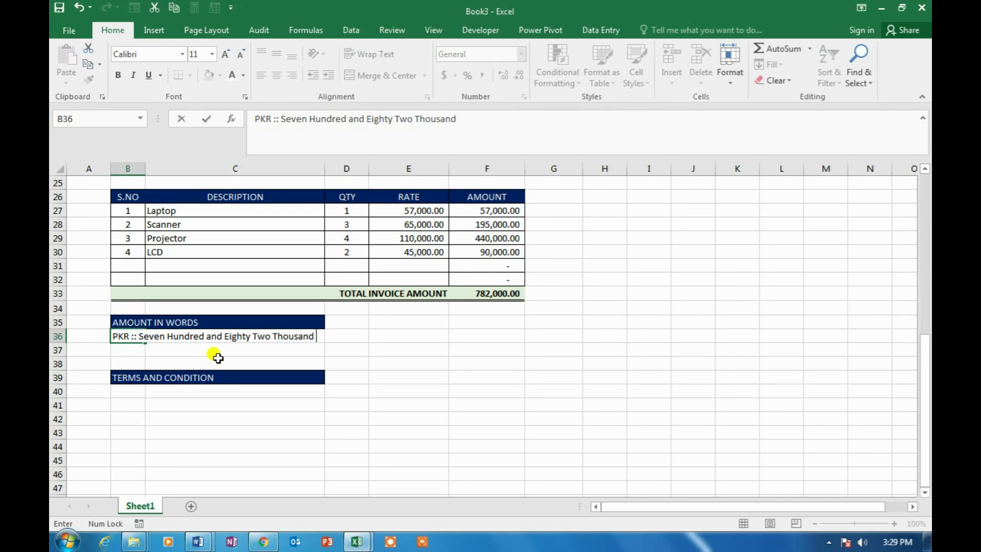
key(Return)
Start the first term under TERMS AND CONDITION: '1- The invoice should be inpaid in Cash'
key(Up)
key(Right)
key(Left)
key(Down)
key(Down)
key(Down)
key(Down)
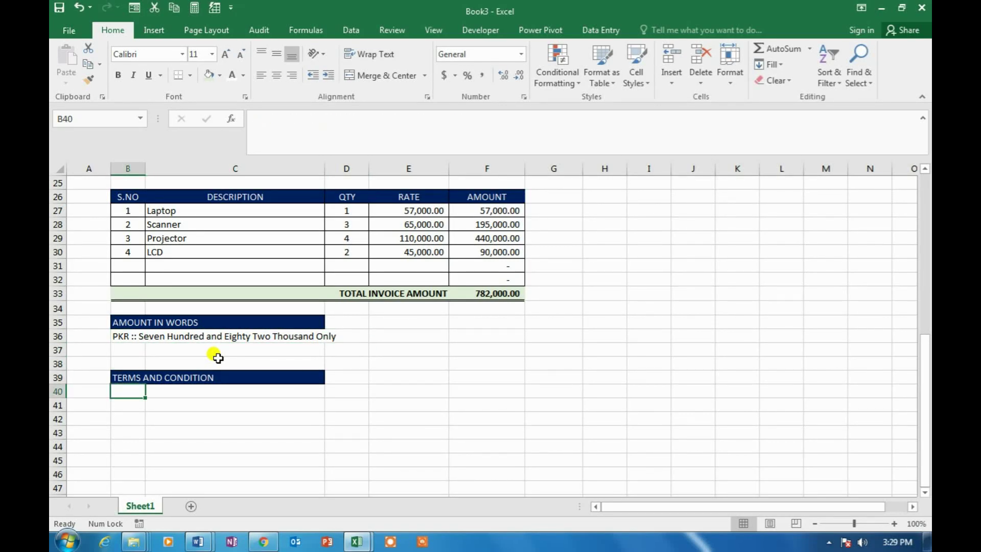
text(1-)
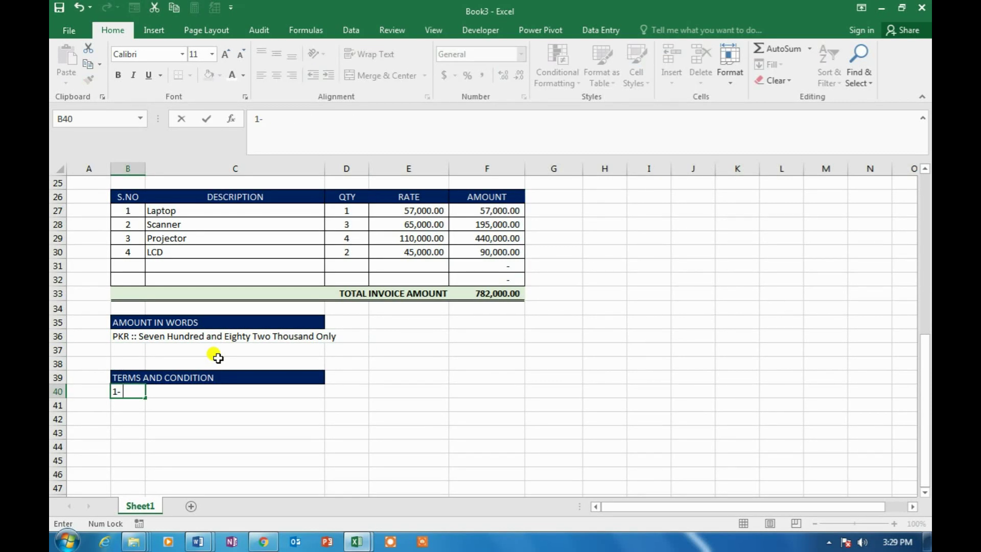
text( The invoice should be in)
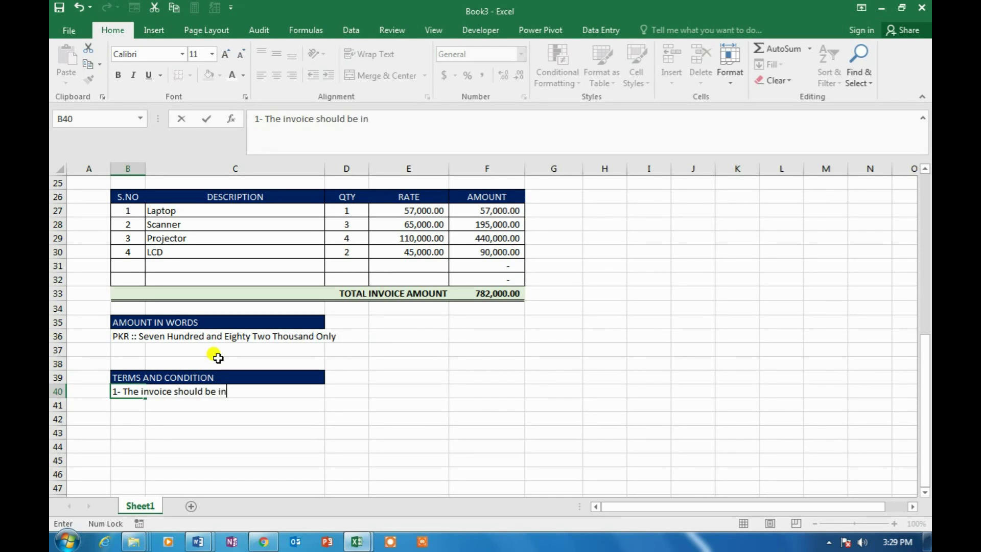
key(BackSpace)
key(BackSpace)
text(paid in Cash)
Add terms 2 and 3: goods received in good condition, and one-year warranty from invoice date
key(Return)
text(2-)
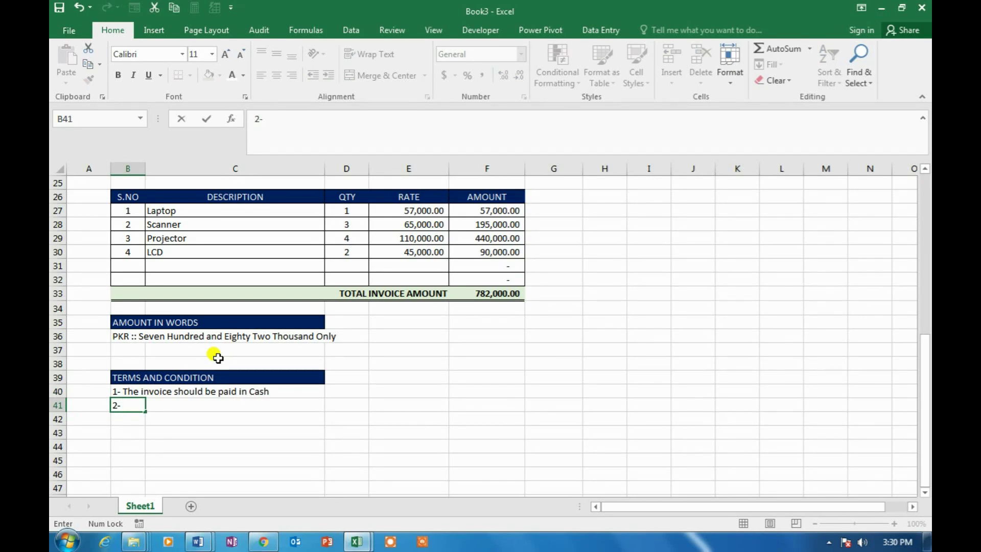
text(While acceip)
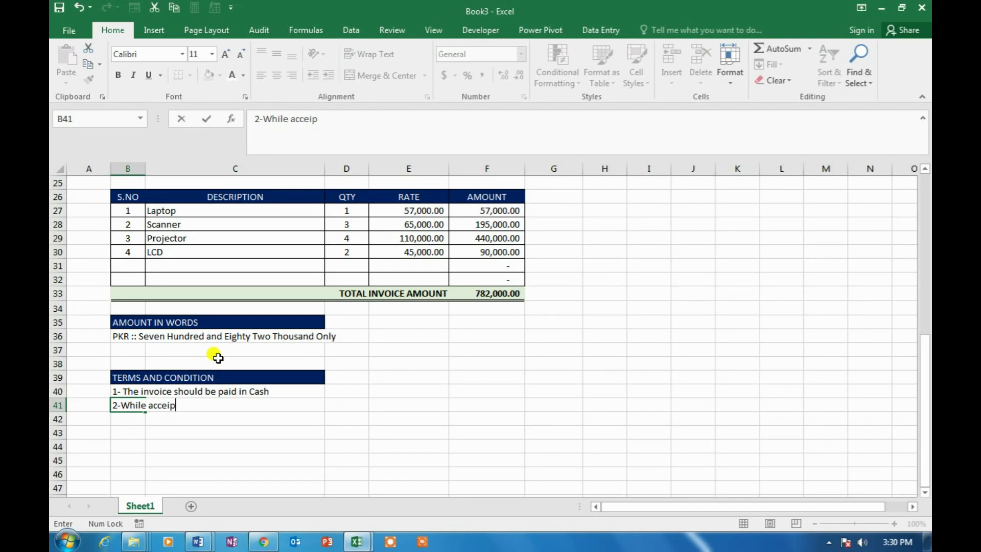
key(BackSpace)
key(BackSpace)
text(pting the delivery)
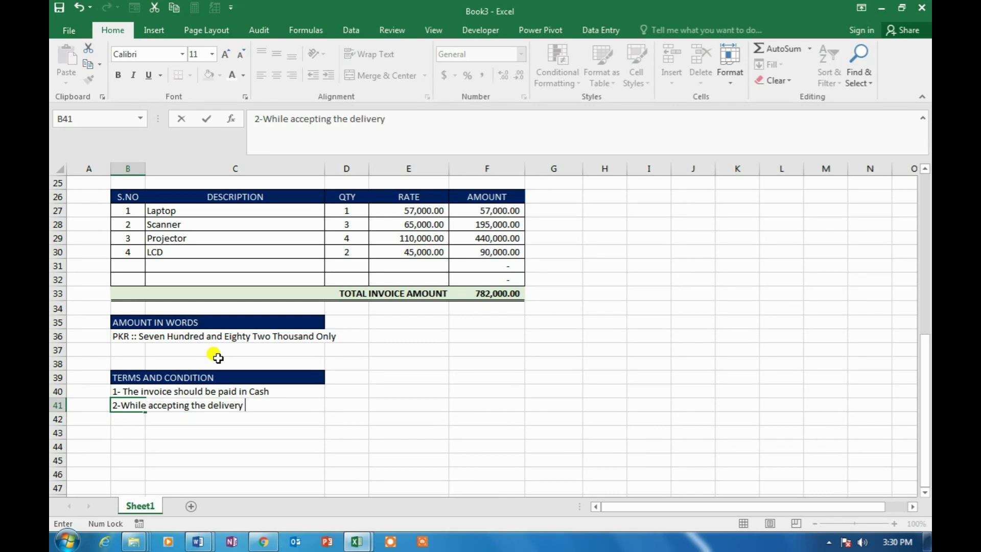
text( of goods buyer confirm that received in good condiation)
key(BackSpace)
text(iotion)
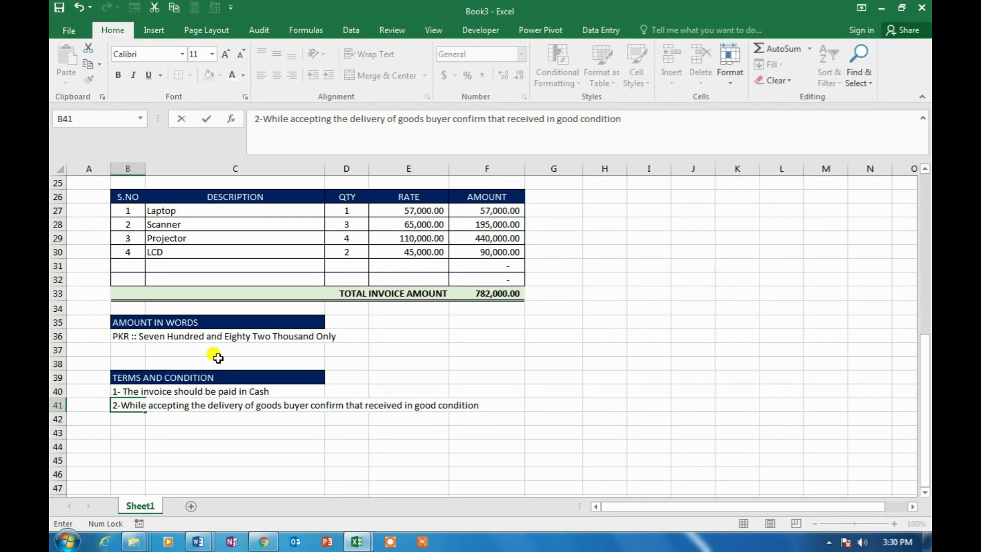
key(Return)
text(3-)
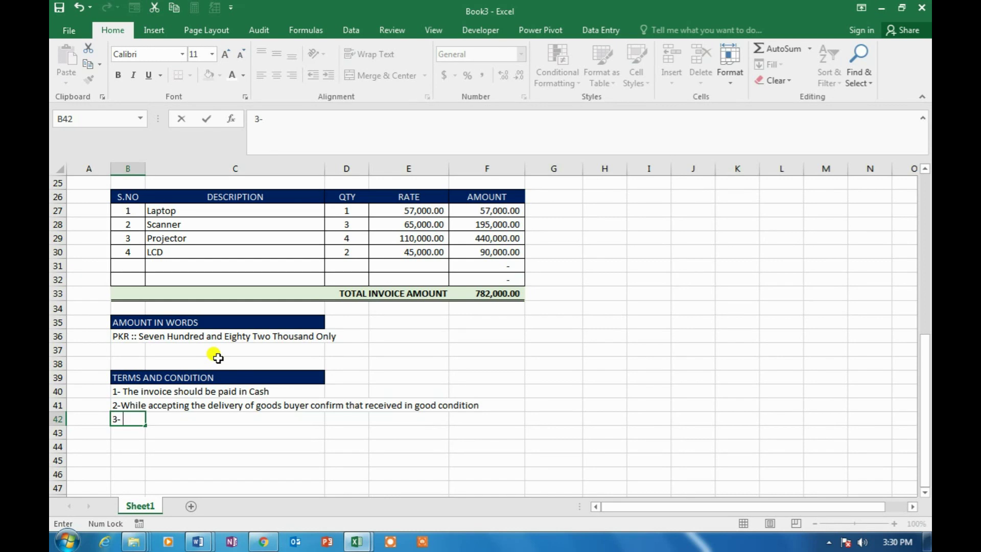
text( Warranty for one year )
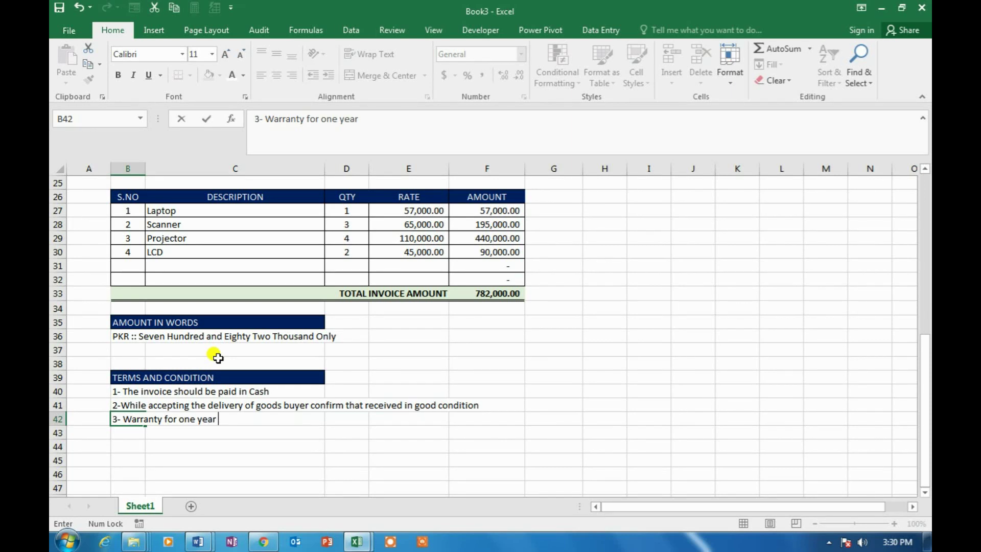
text(from invoice date)
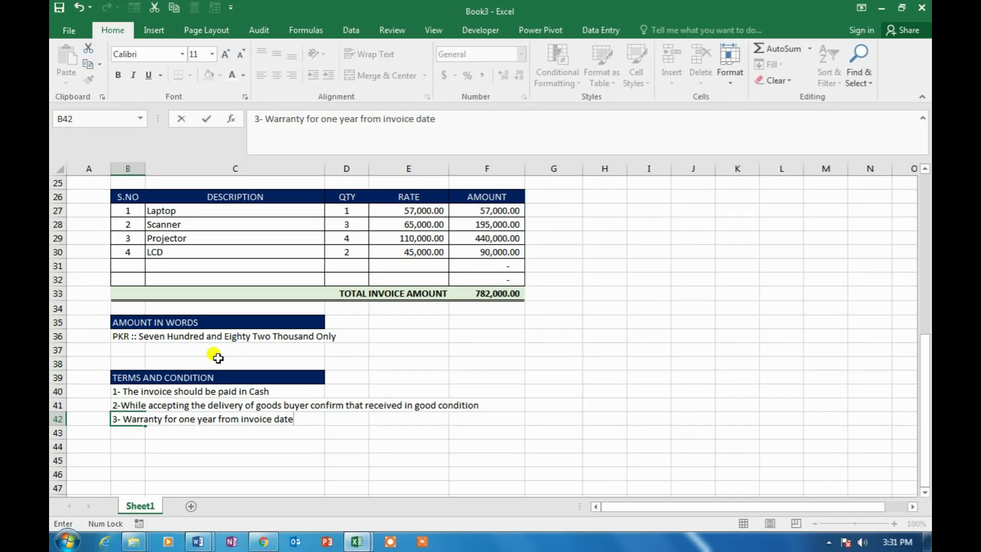
key(Return)
Make the three terms in B40:B42 italic
key(Up)
key(Up)
key(Up)
key(shift+Down)
key(shift+Down)
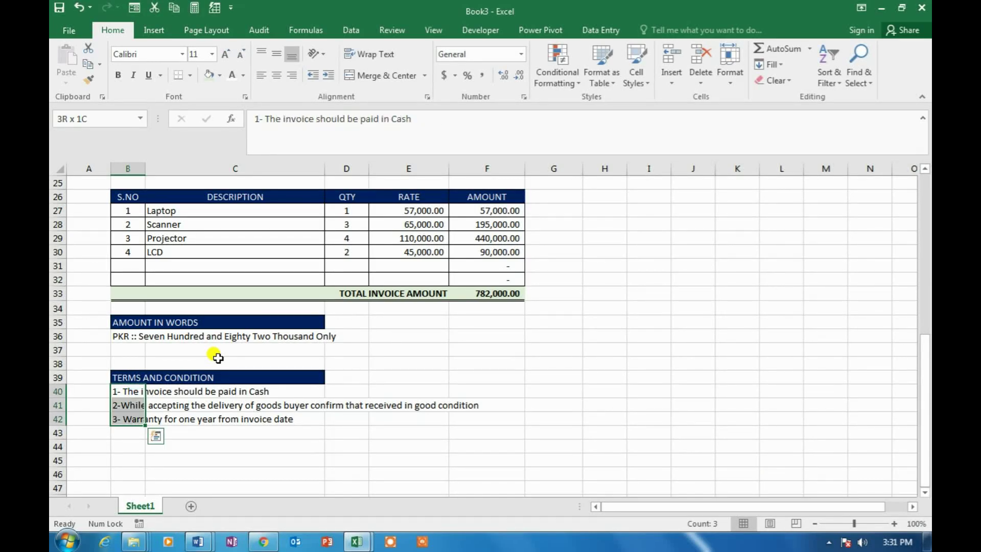
click(135, 76)
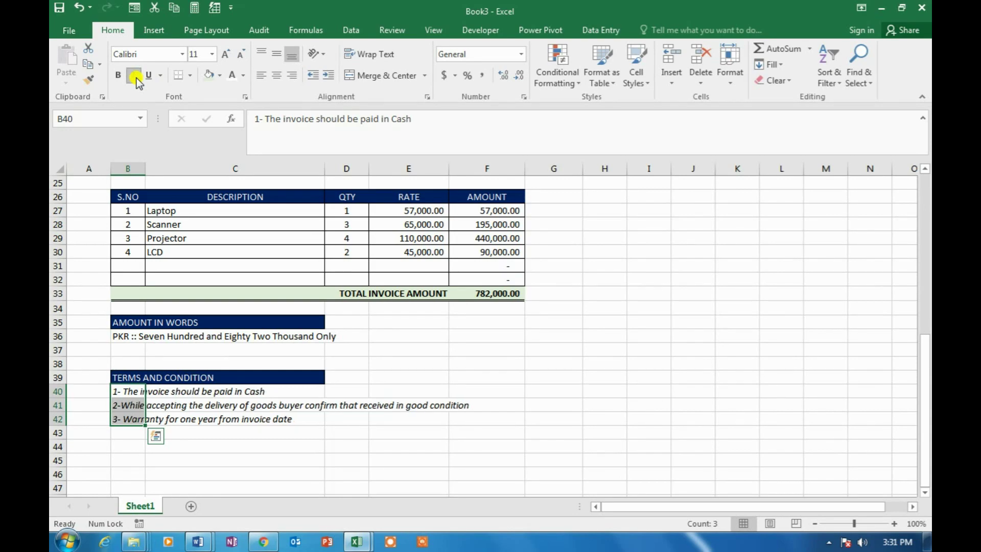
click(346, 349)
scroll(349, 349, down, 2)
Write the sign-off line 'For Ahmed Enterprises' in B45 below the terms
click(133, 377)
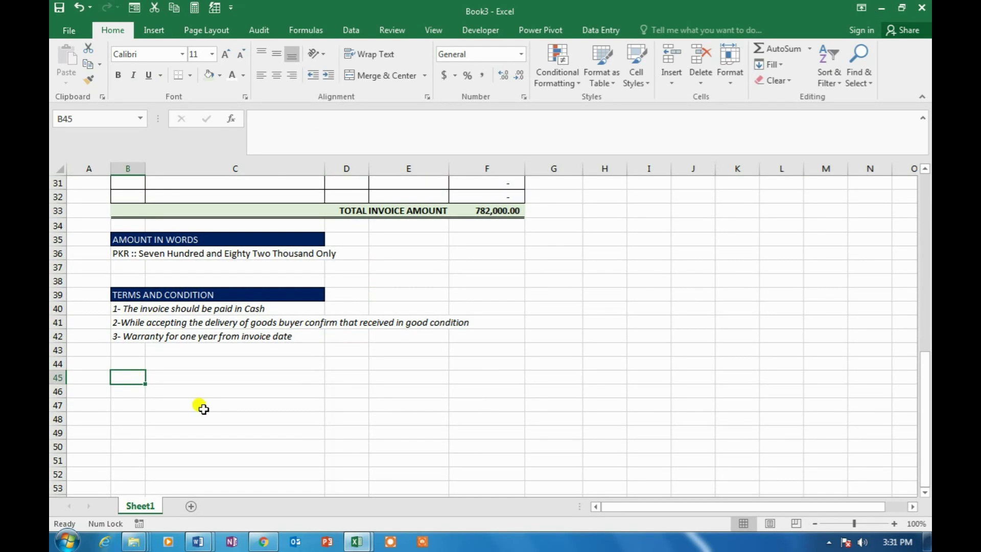
text(For)
key(Return)
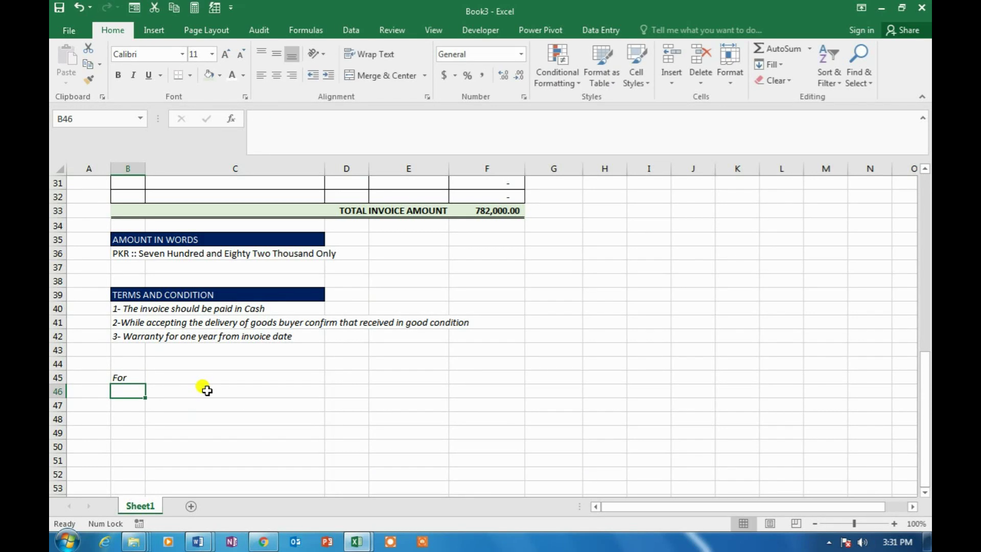
key(Up)
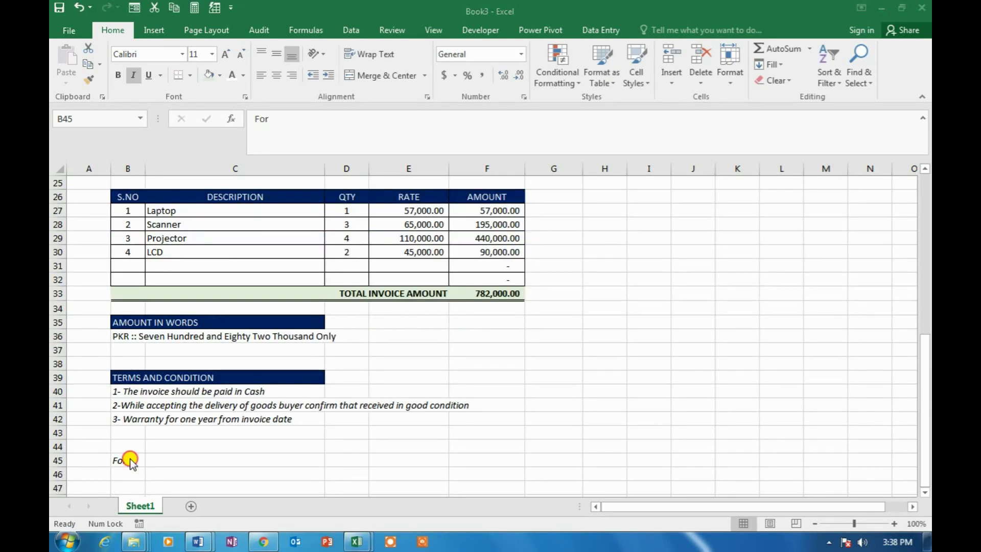
double_click(128, 459)
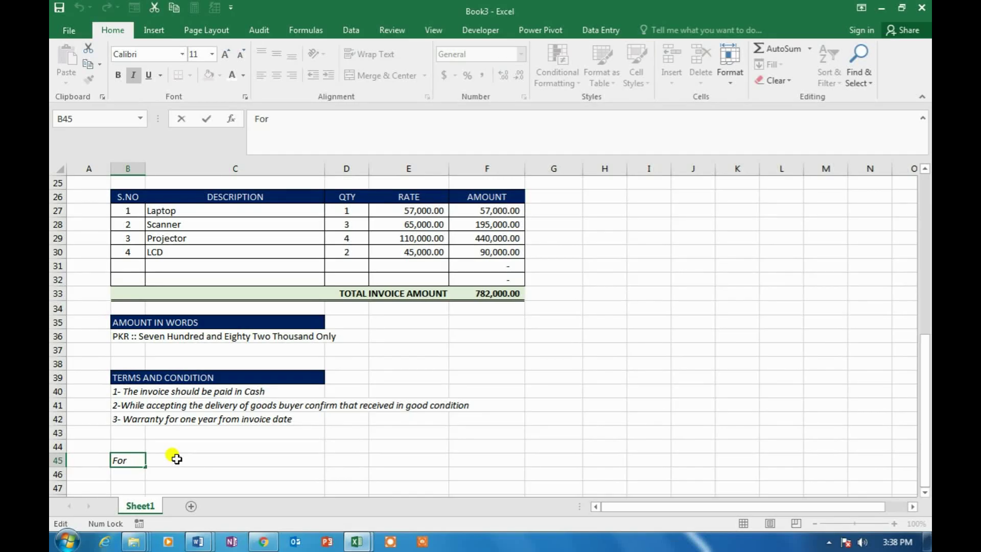
text(Ahmed Enterprises)
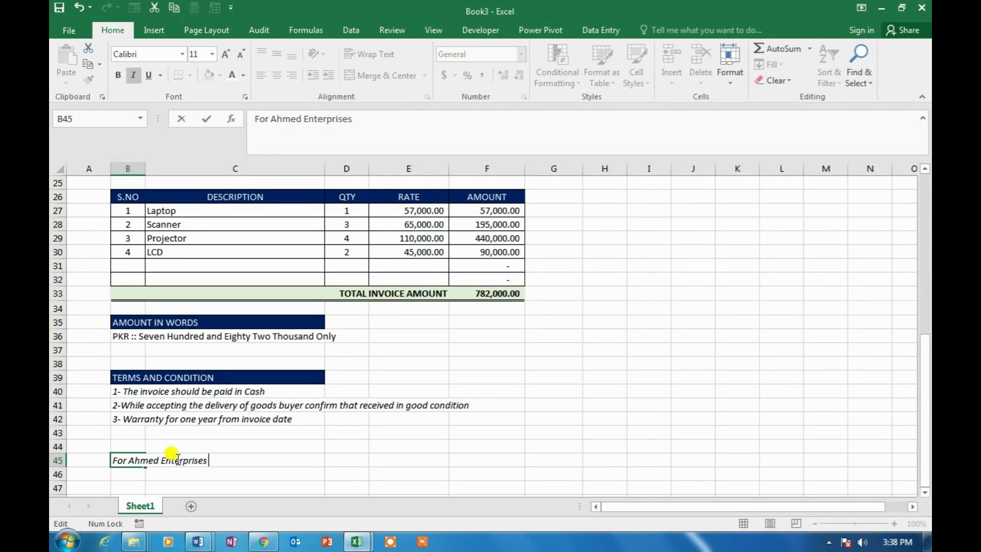
key(Return)
key(Return)
key(Return)
Begin a signatory name in B50, then cancel the misspelled entry
key(Down)
key(Down)
key(Down)
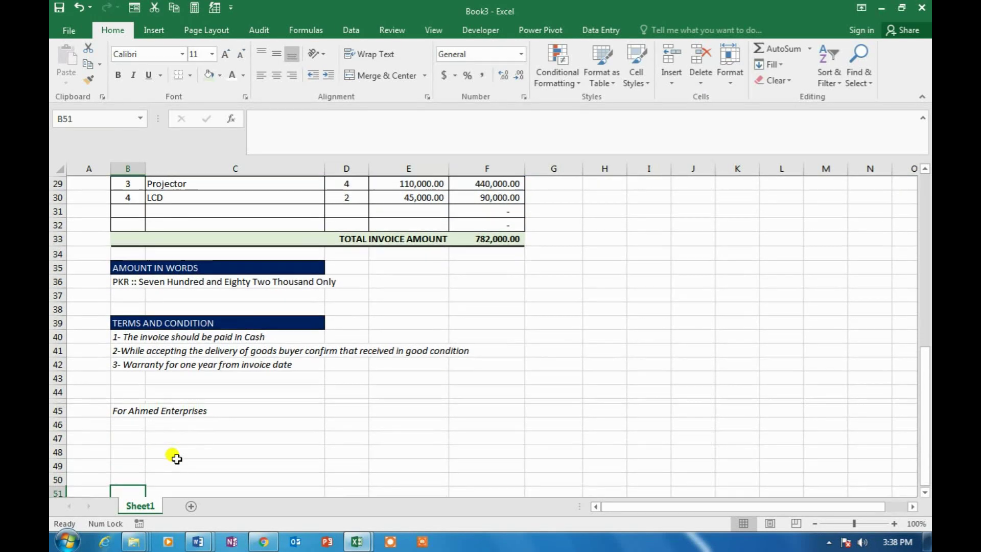
key(Up)
key(Up)
key(Down)
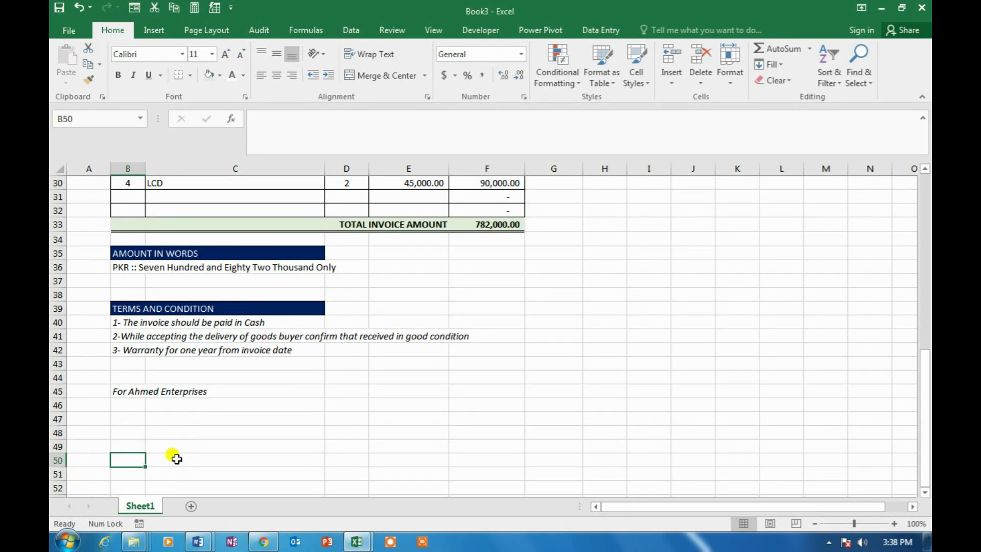
text(Naeeem)
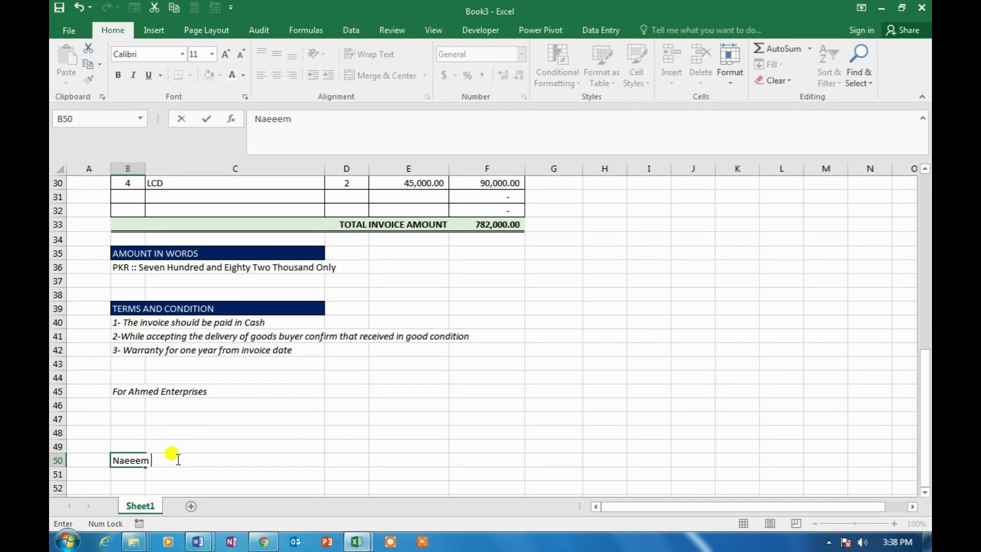
key(Delete)
scroll(176, 459, up, 9)
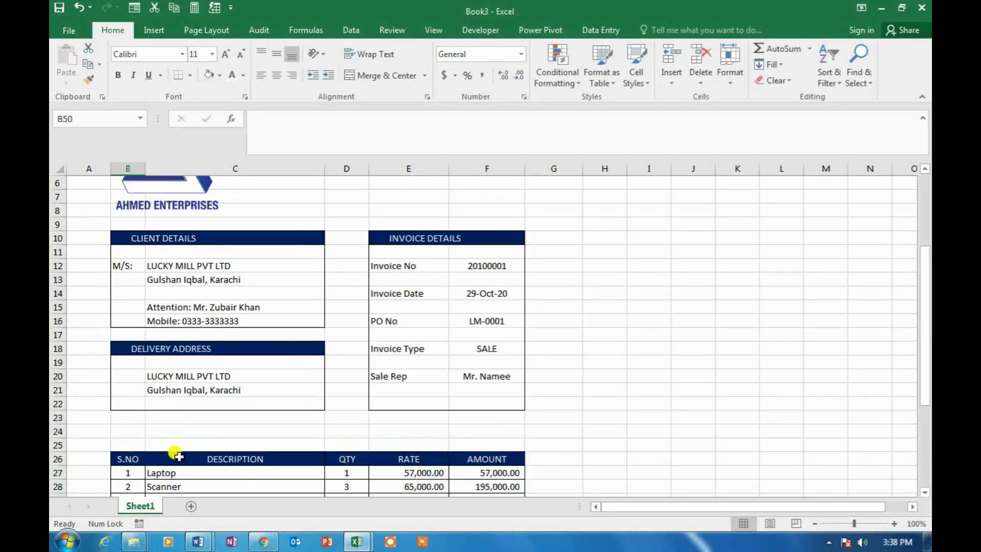
Fix the misspelled ending of the sales rep's name in F20
double_click(516, 418)
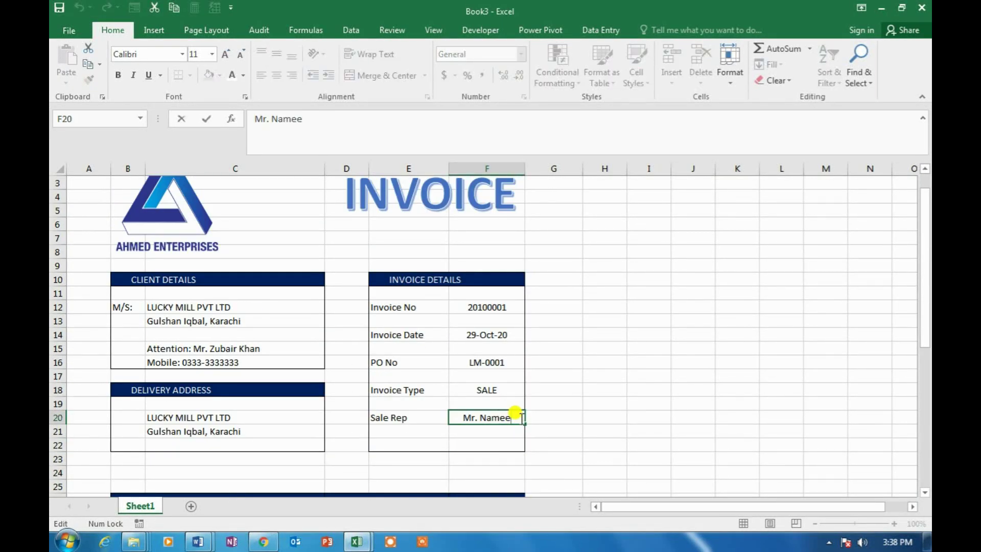
key(BackSpace)
key(BackSpace)
key(BackSpace)
text(eem)
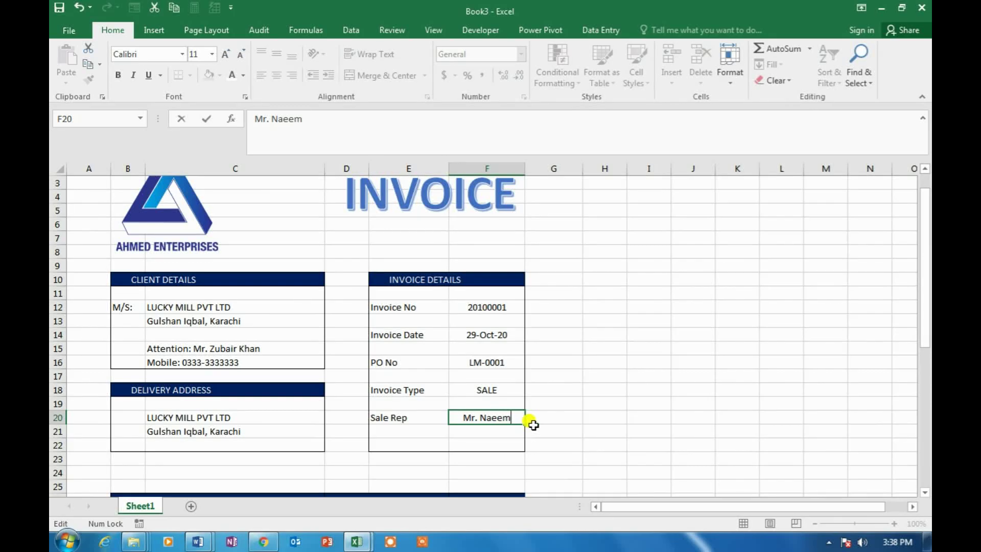
key(Left)
Return to the signatory row in column B below the sign-off
key(Down)
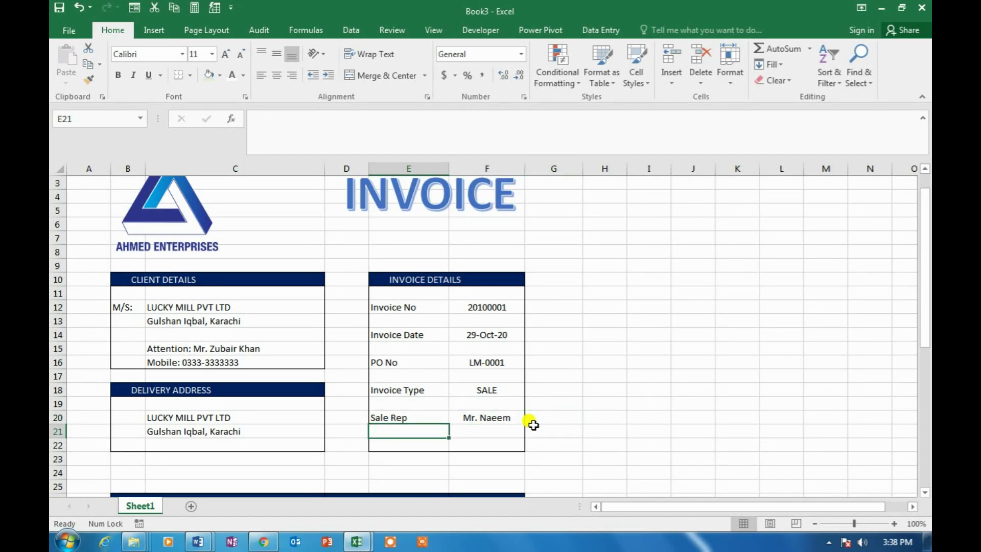
key(Page_Down)
key(Page_Down)
key(Page_Up)
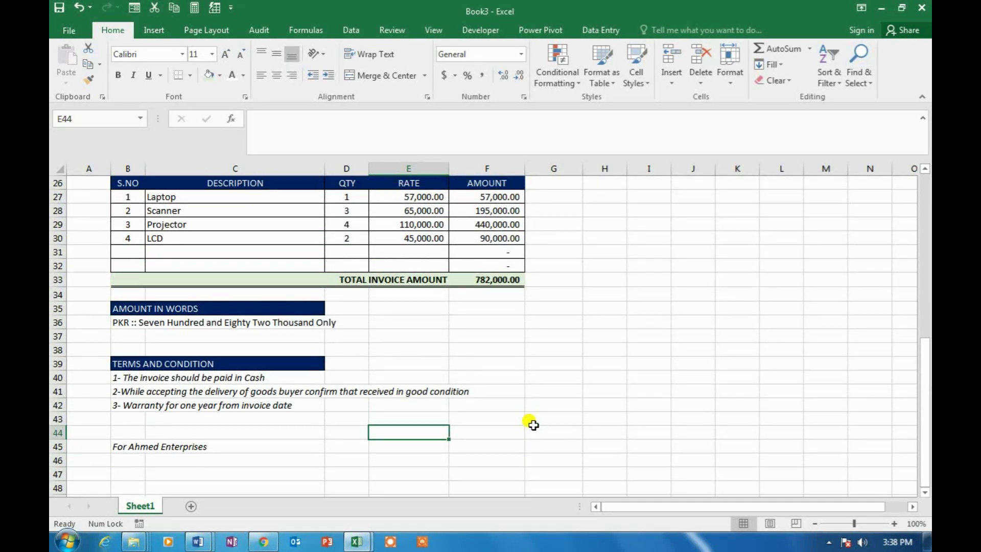
key(Left)
key(Left)
key(Left)
key(Down)
key(Down)
key(Down)
key(Down)
key(Down)
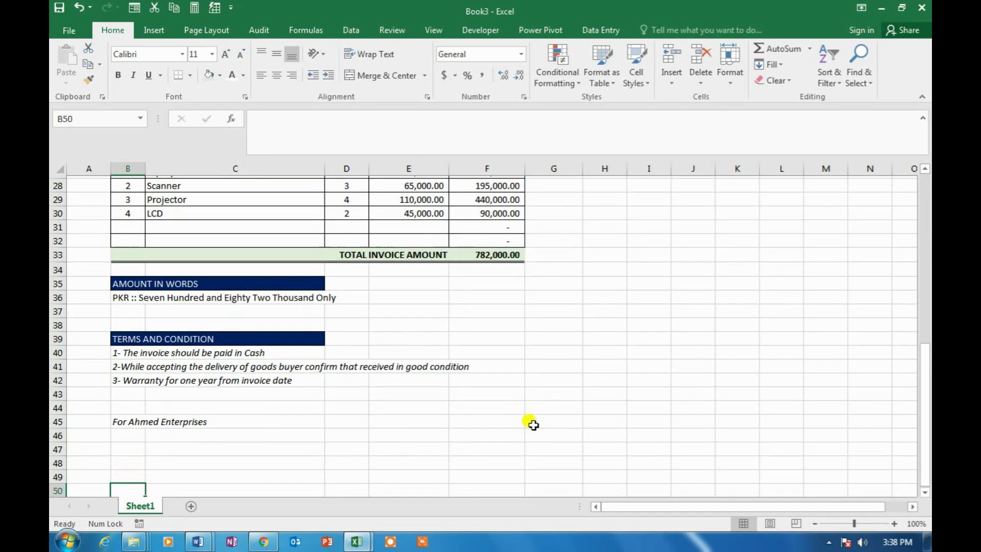
key(Down)
Enter the signatory's name in B50, Sales Manager in B51, and begin 'Mobile:' in B52
text(Na)
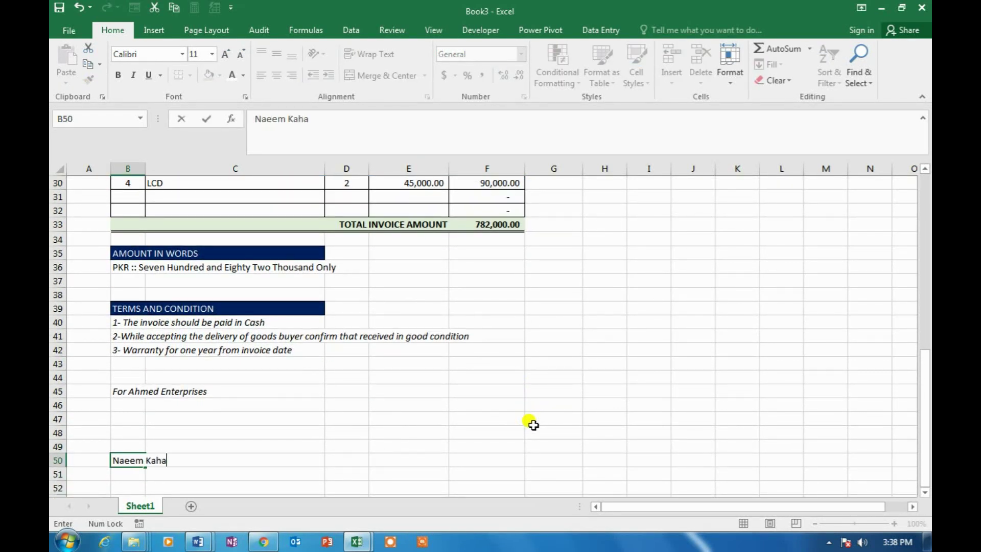
key(Return)
text(\)
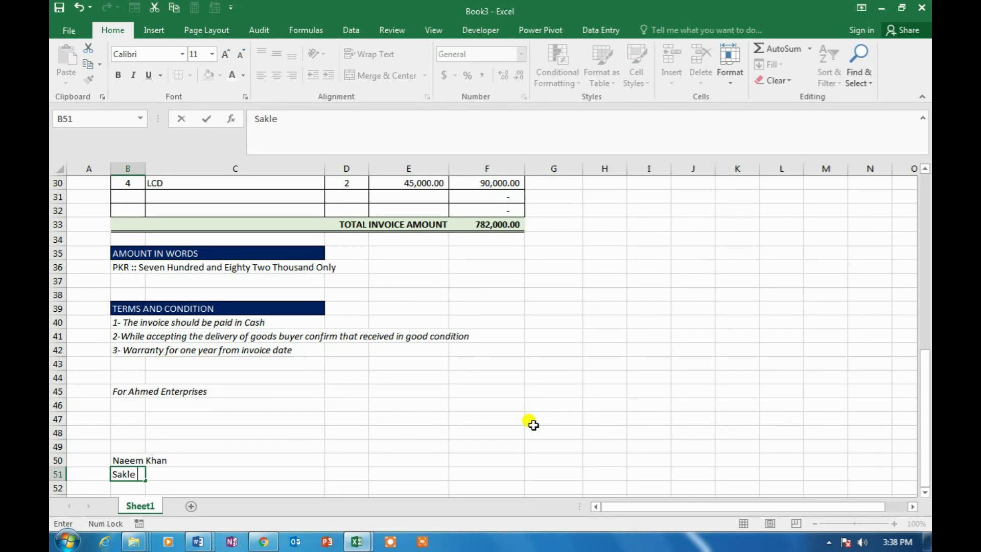
text(ales Manager)
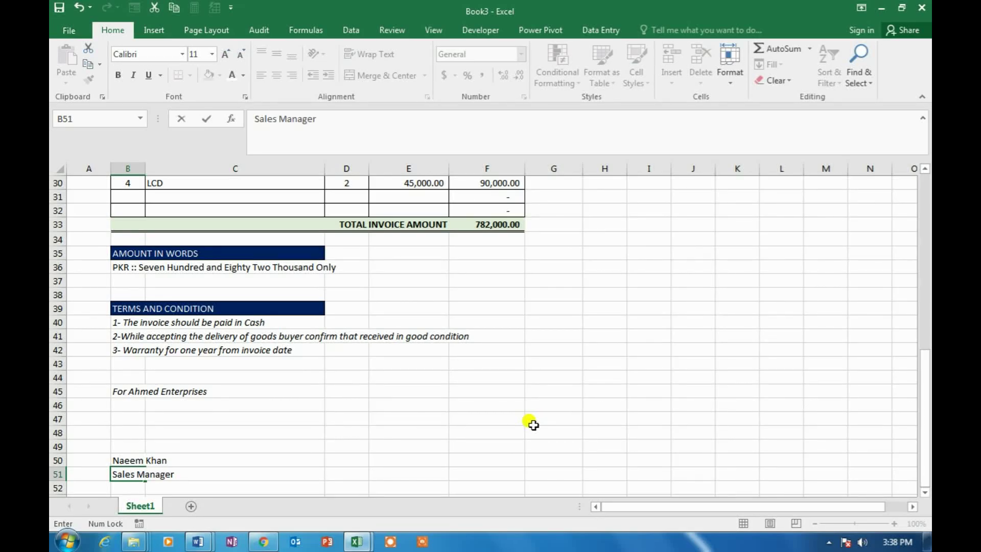
key(Return)
text(Mobile: 0310-111111)
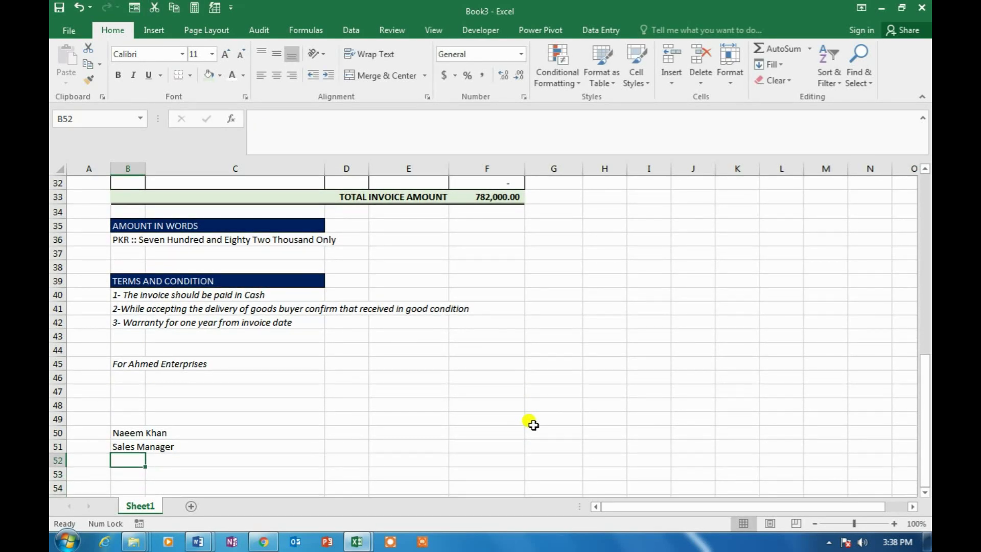
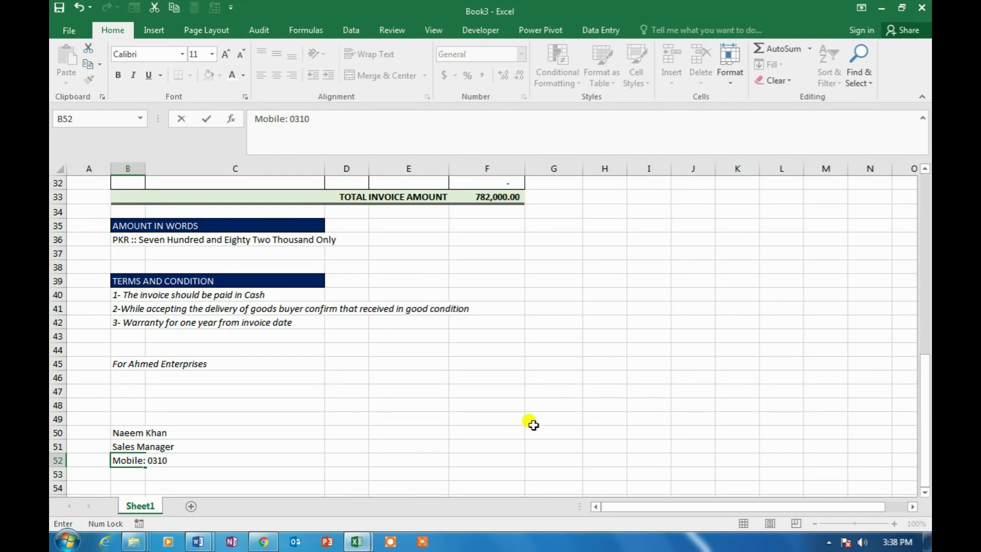
Commit the mobile number line and make the signatory's name in B50 bold
key(ctrl+Return)
key(Up)
key(Up)
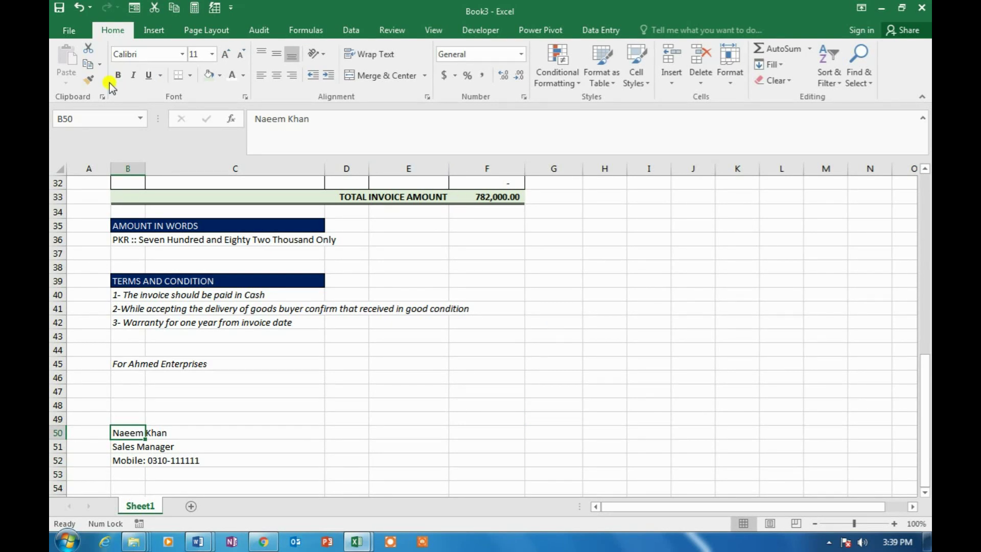
click(117, 76)
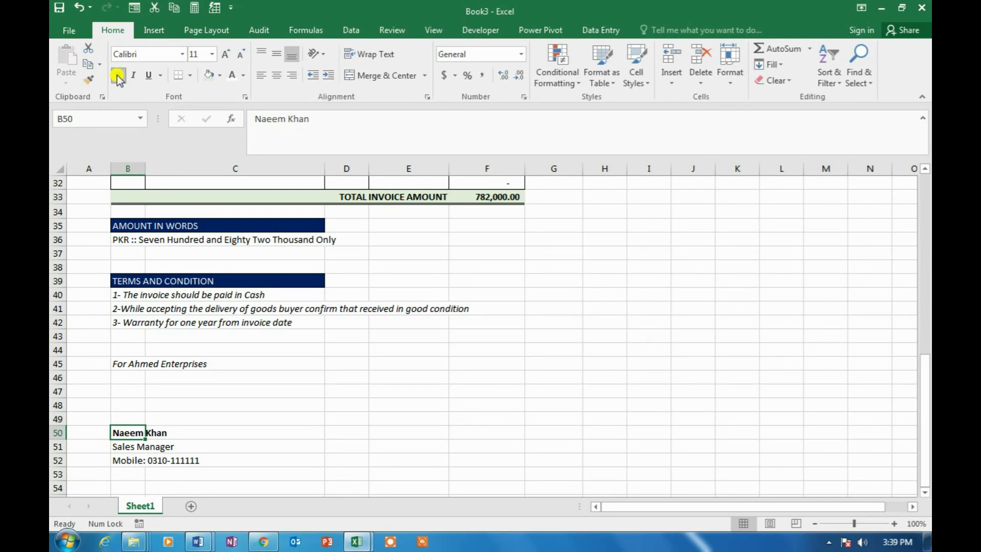
Set the 'For Ahmed Enterprises' line in B45 to the Aharoni font
click(122, 367)
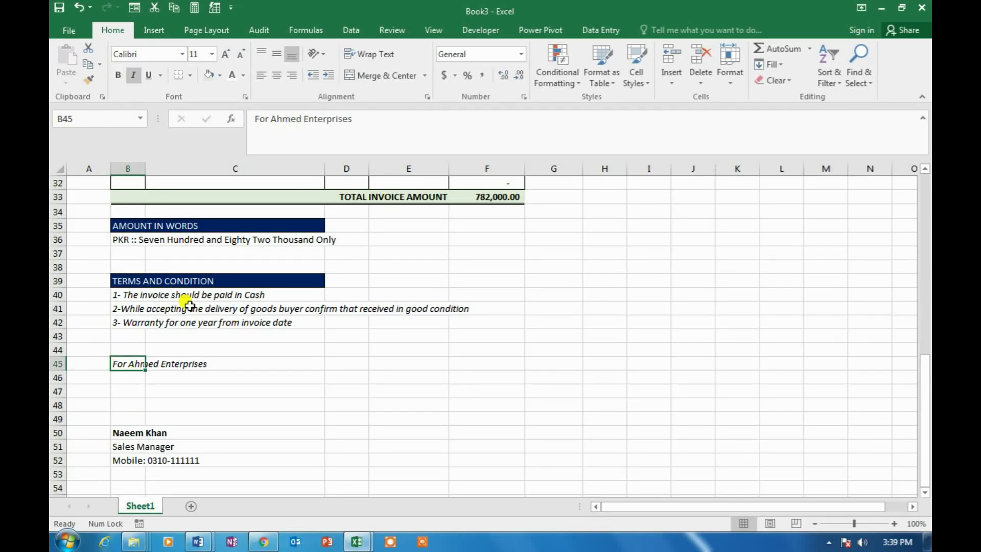
click(182, 55)
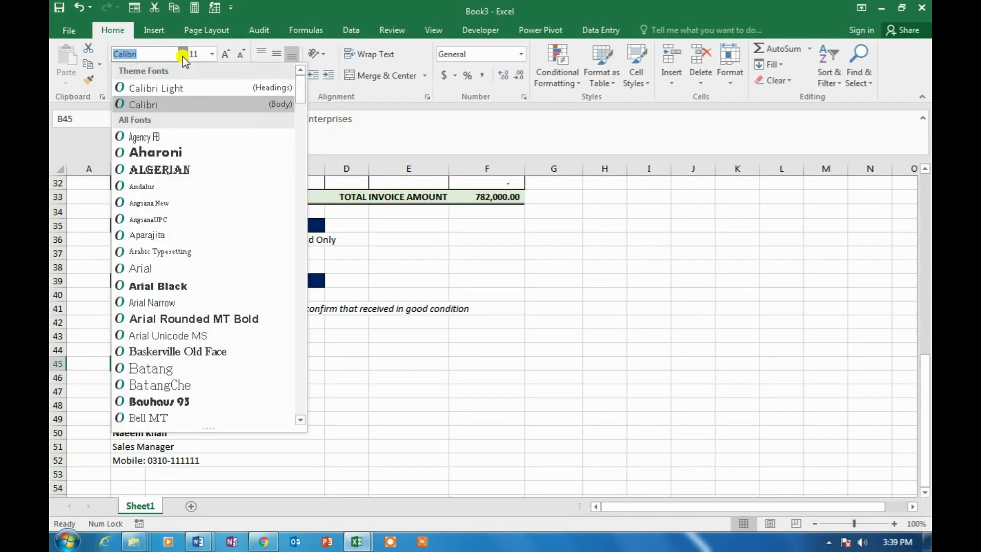
click(176, 156)
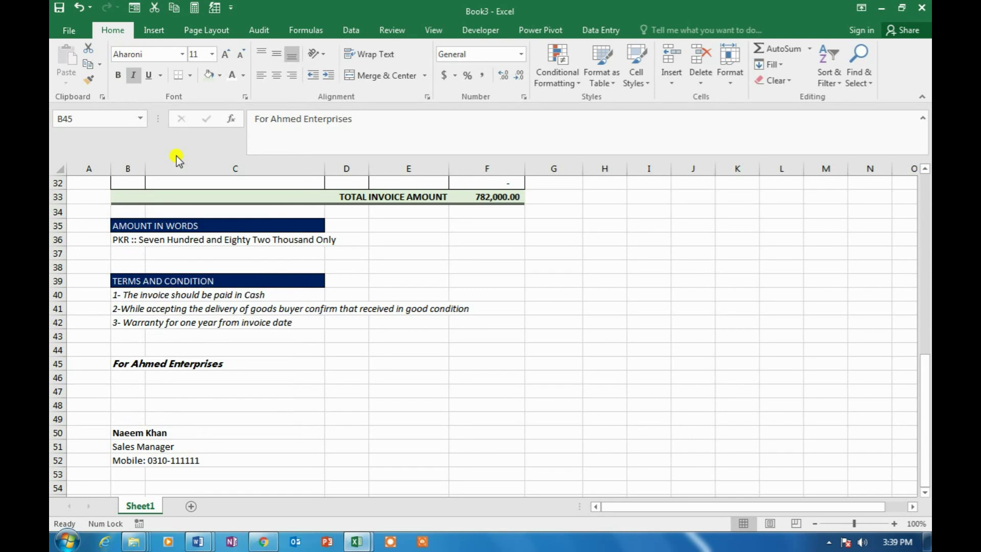
Type an underscore signature line into B49 above the signatory's name
click(305, 403)
click(136, 420)
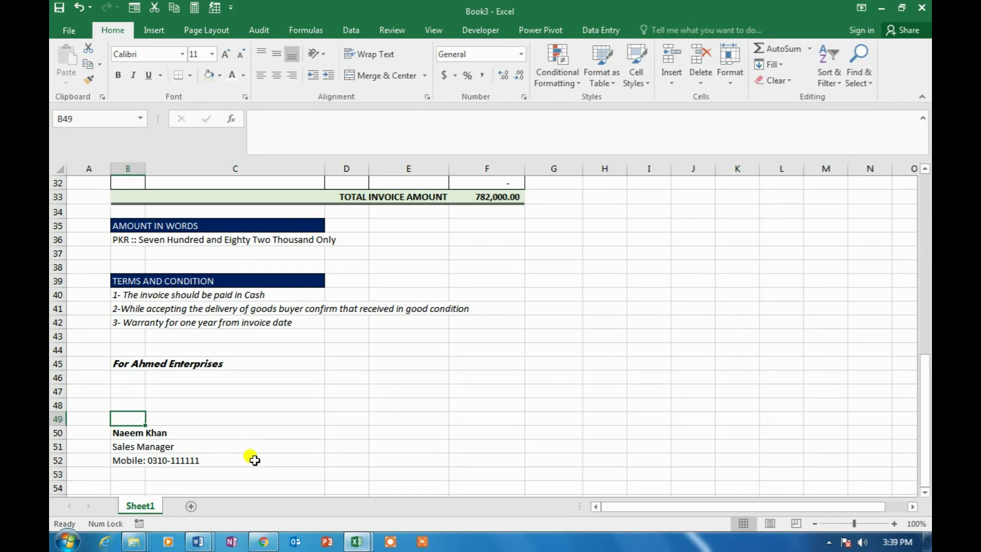
text(______________________________)
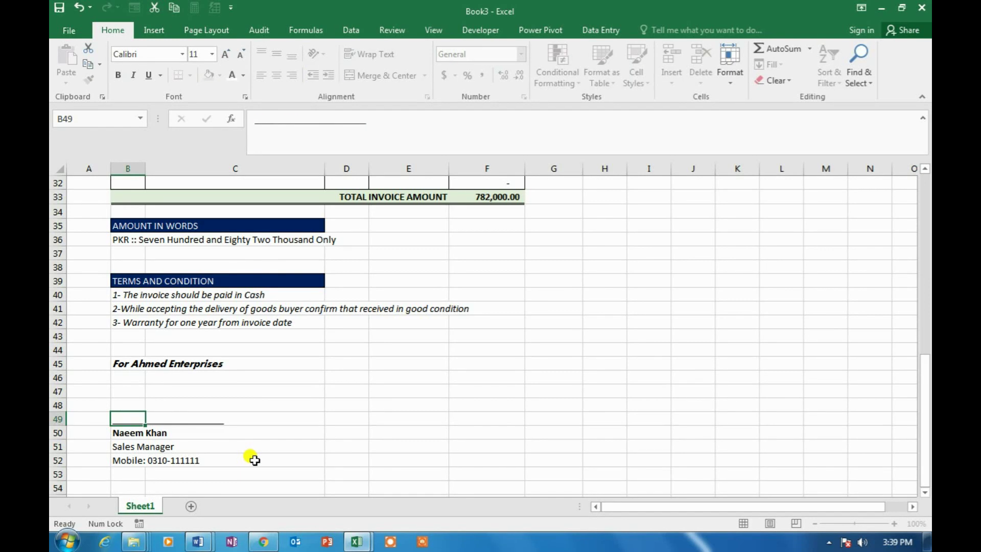
key(Return)
key(Right)
key(Down)
scroll(265, 457, down, 1)
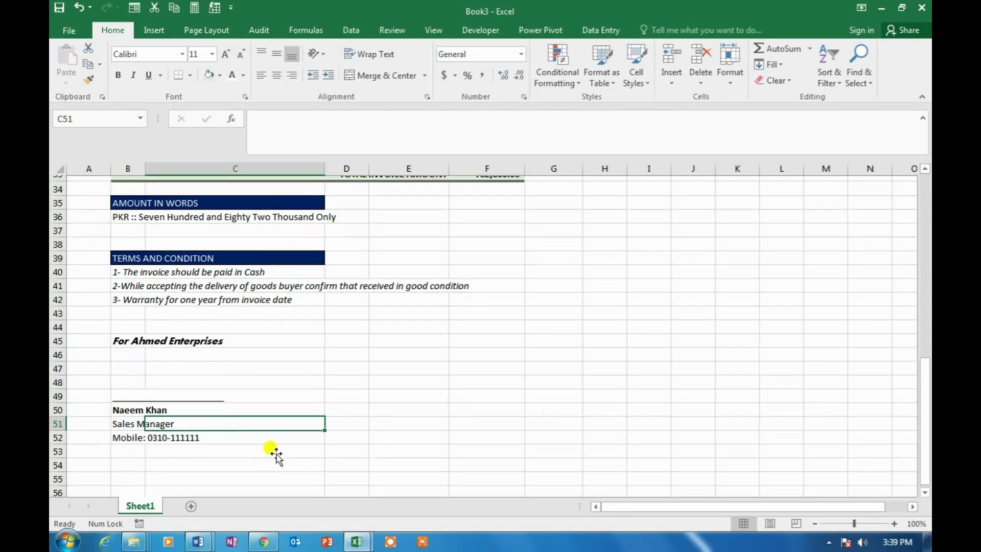
scroll(271, 452, down, 2)
Merge and centre B55:F55 and enter 'Thank you for choosing Ahmed Enterprises'
click(142, 416)
drag(143, 416, 506, 417)
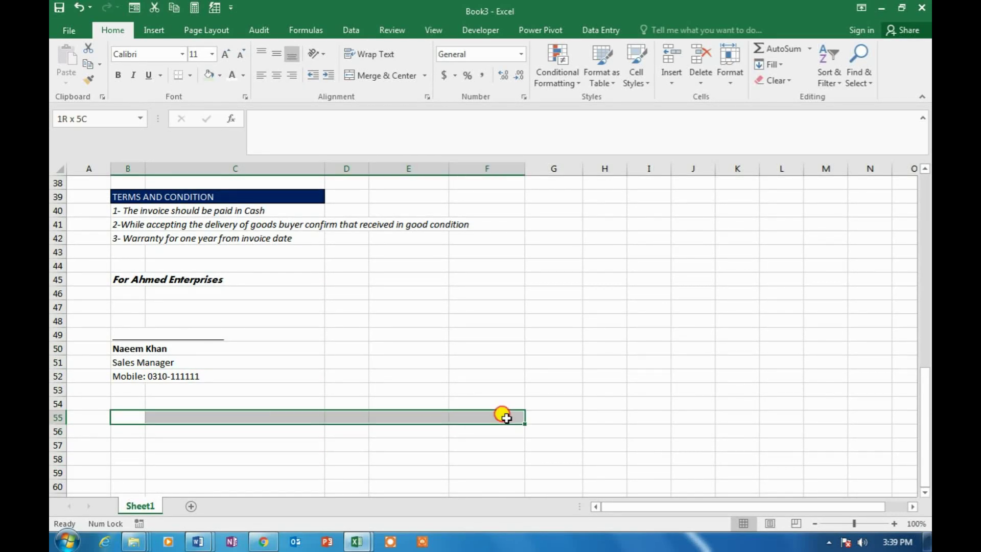
click(382, 77)
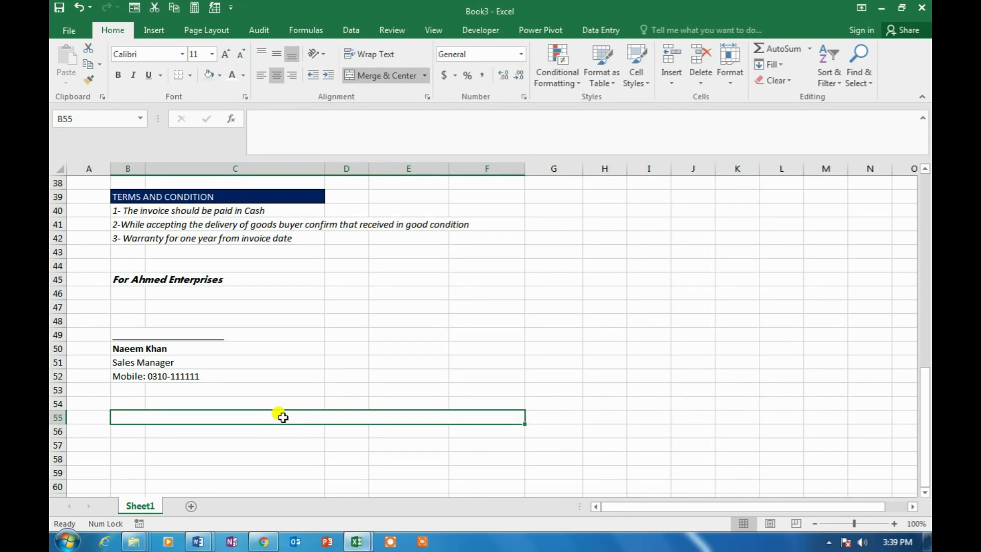
text(Thank you)
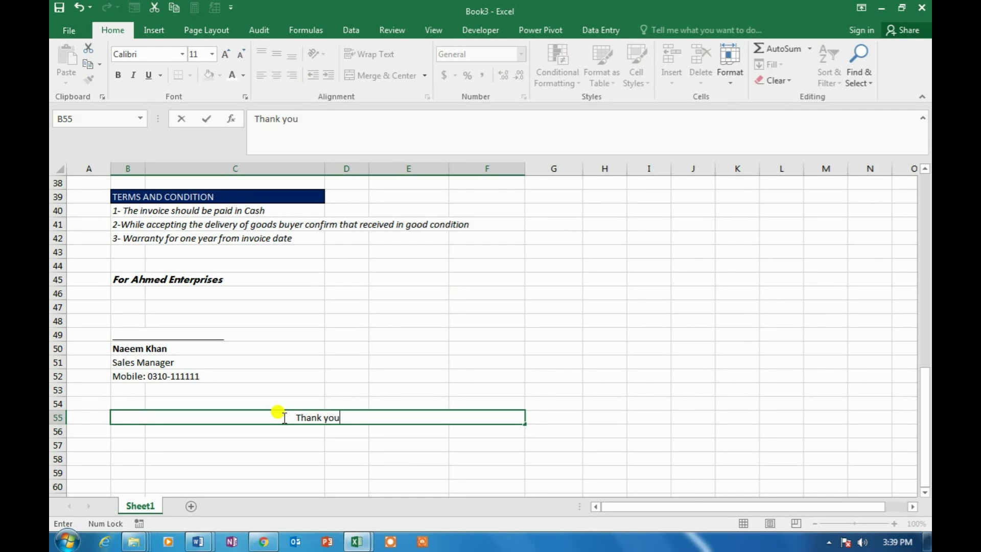
text( for choosing A)
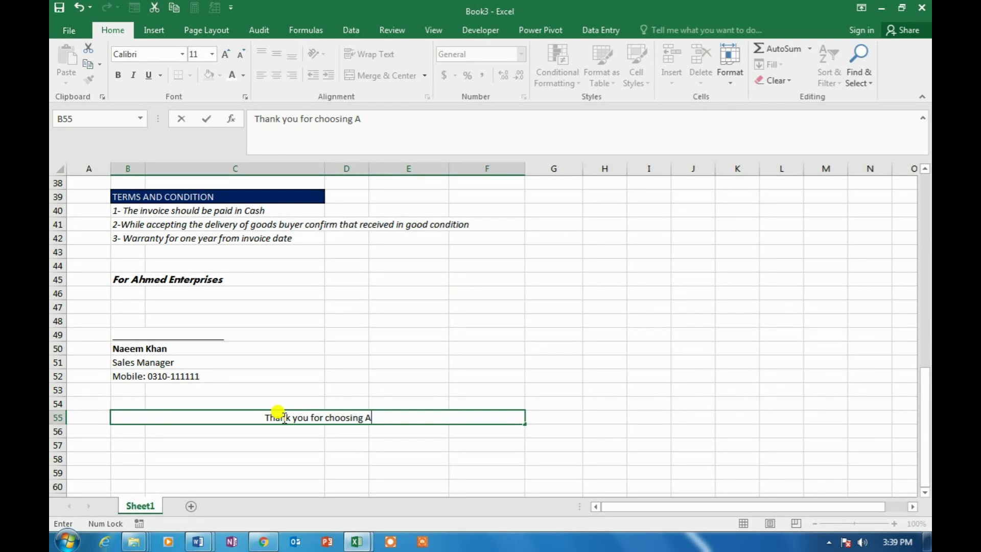
text(hmed Enterprises)
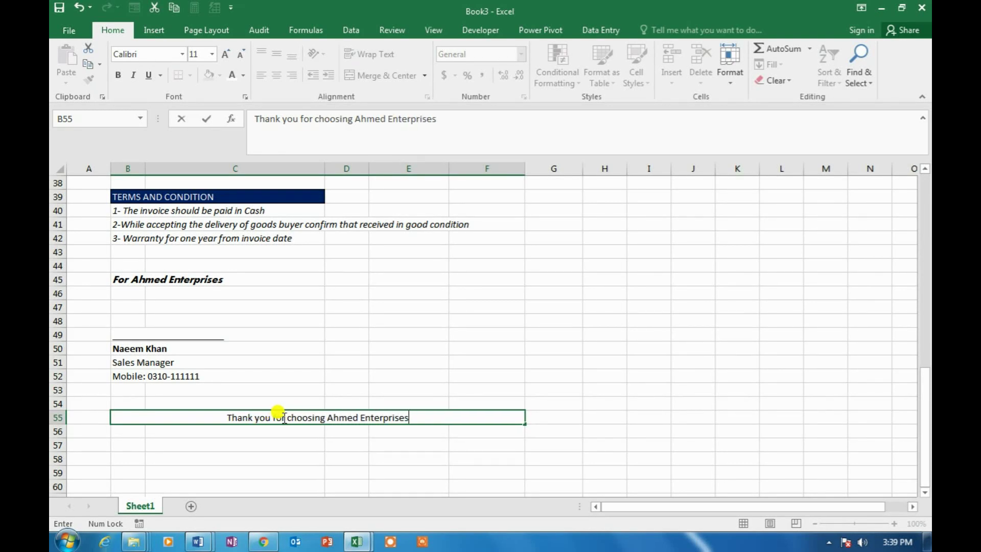
key(Tab)
click(282, 417)
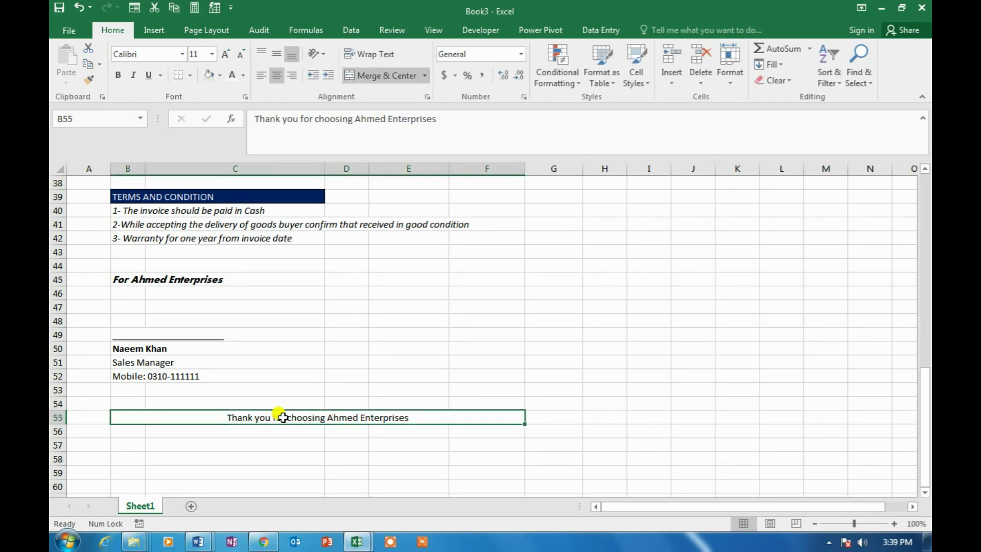
Colour the thank-you note dark blue
click(245, 77)
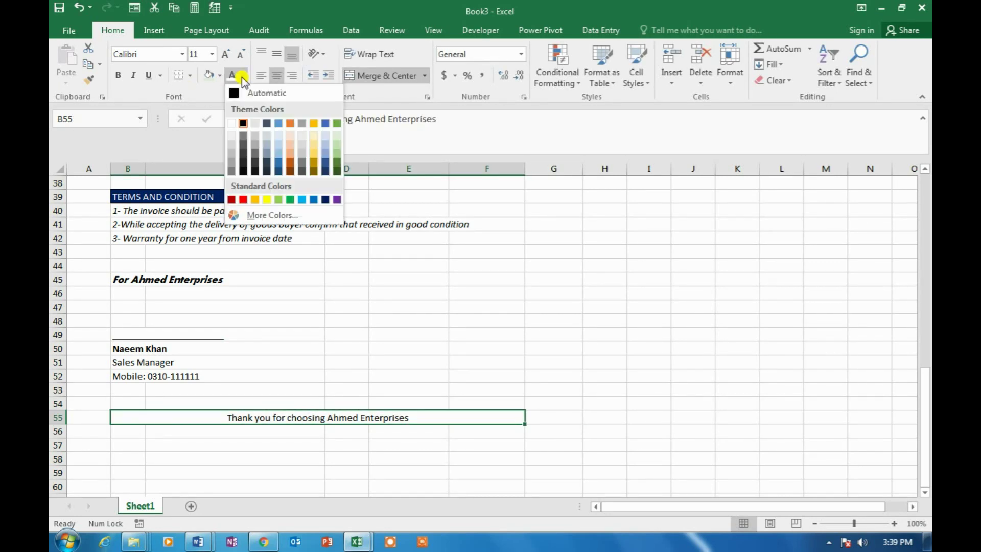
click(326, 200)
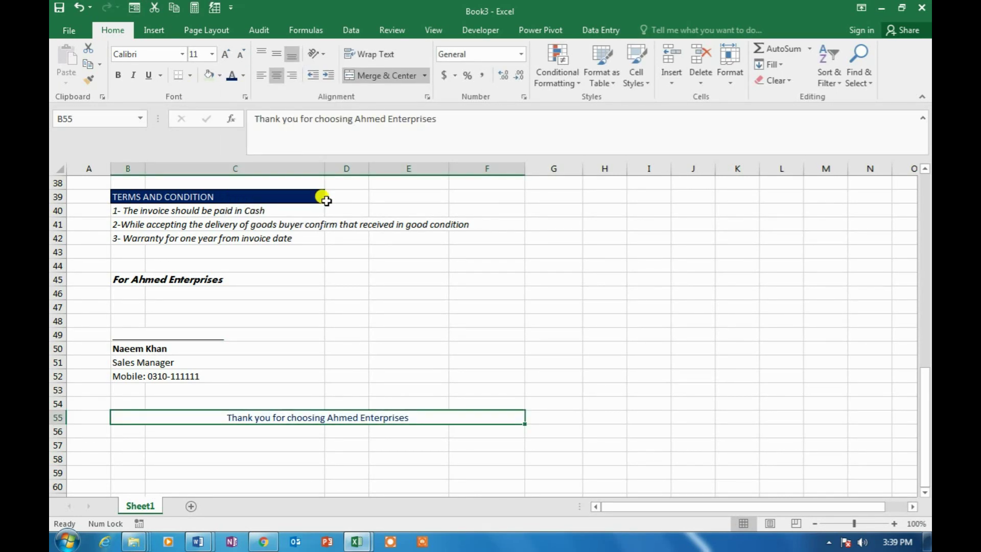
click(304, 278)
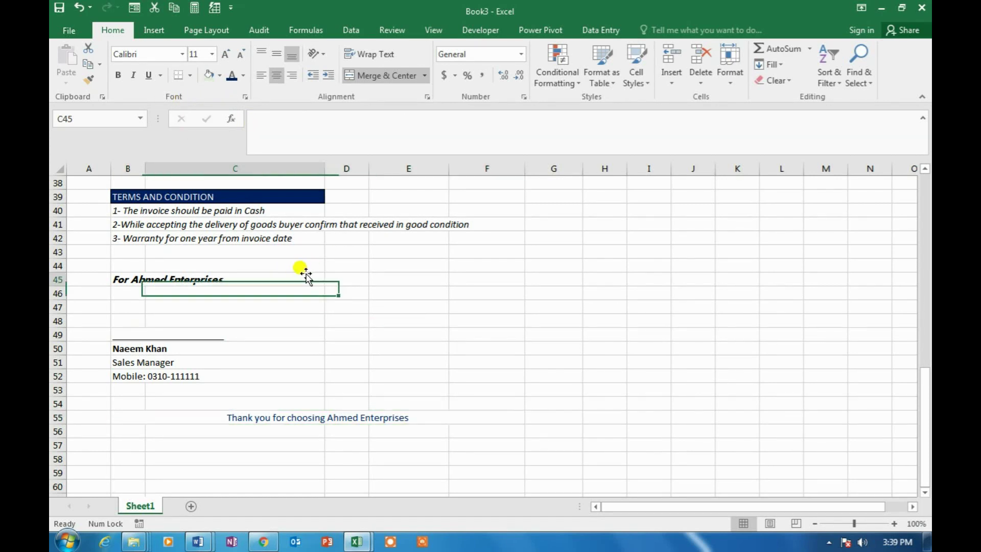
Open the invoice in print preview
scroll(308, 349, up, 12)
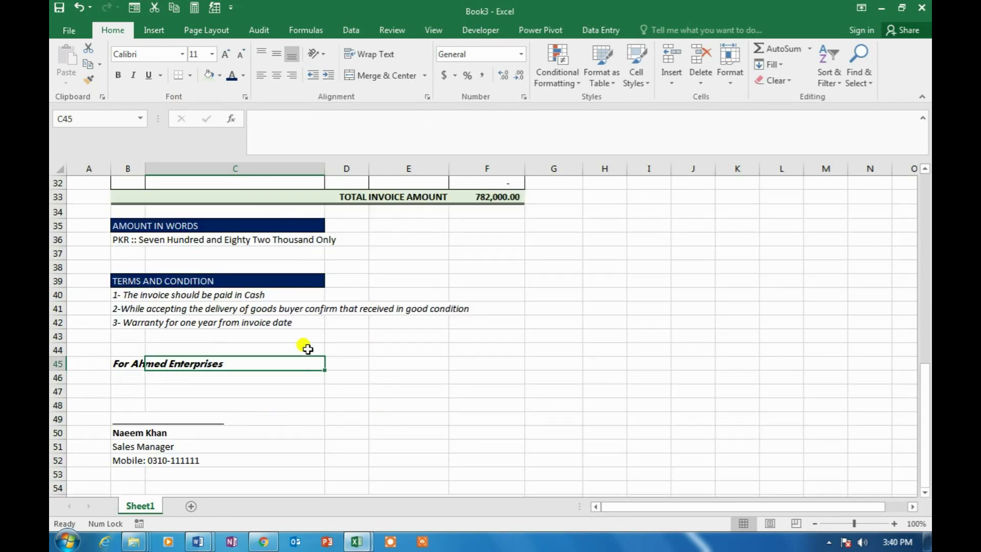
click(312, 263)
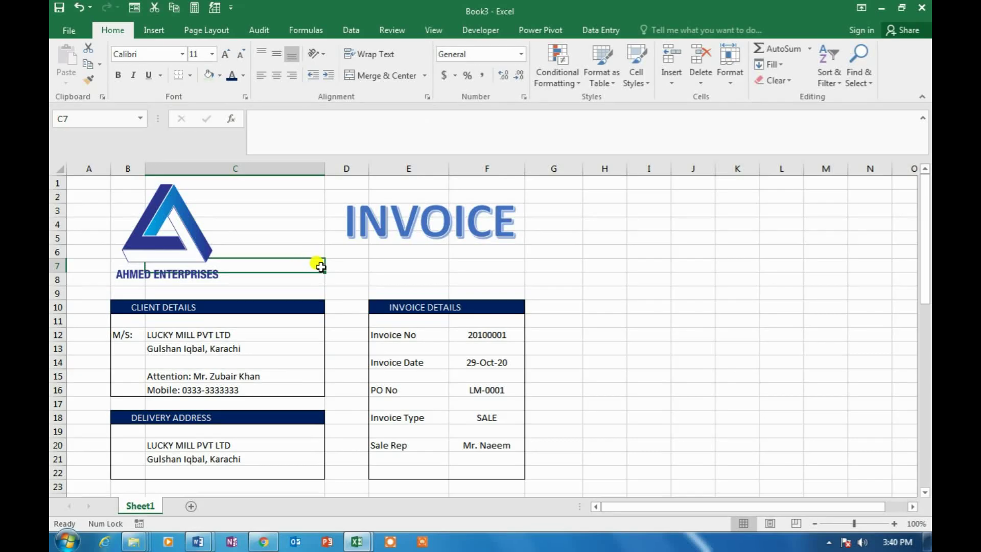
click(372, 266)
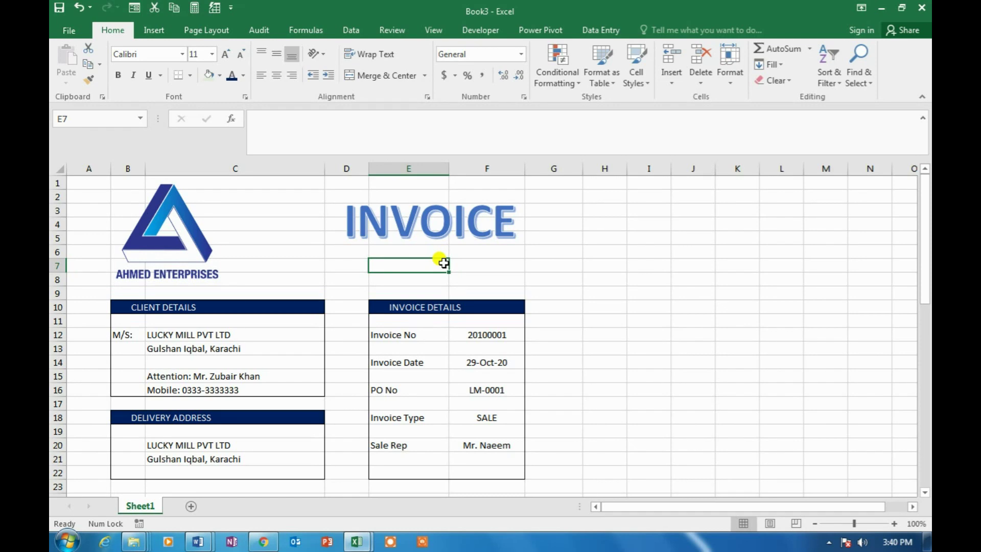
key(ctrl+p)
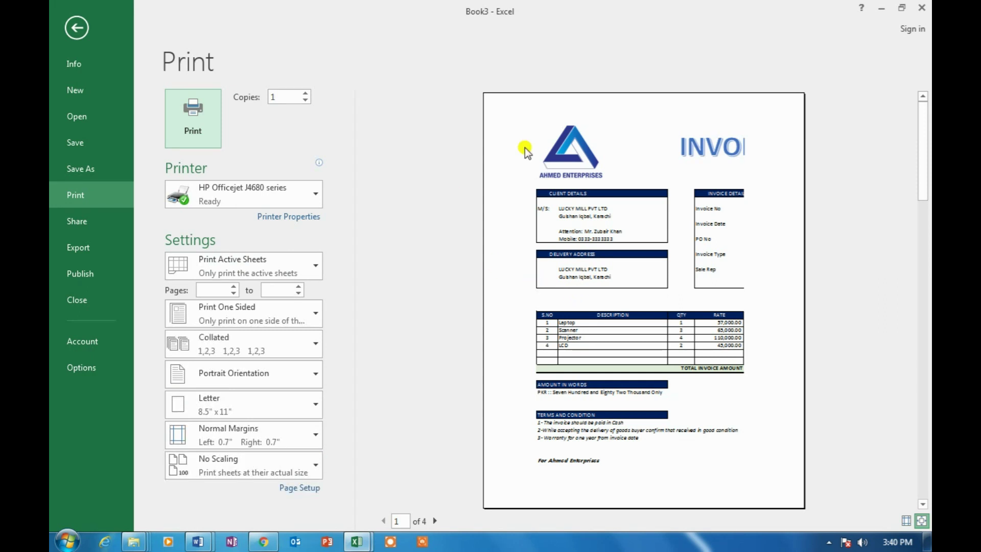
Set Page Setup margins to 0.5 top and bottom, 0.45 left and right
click(308, 489)
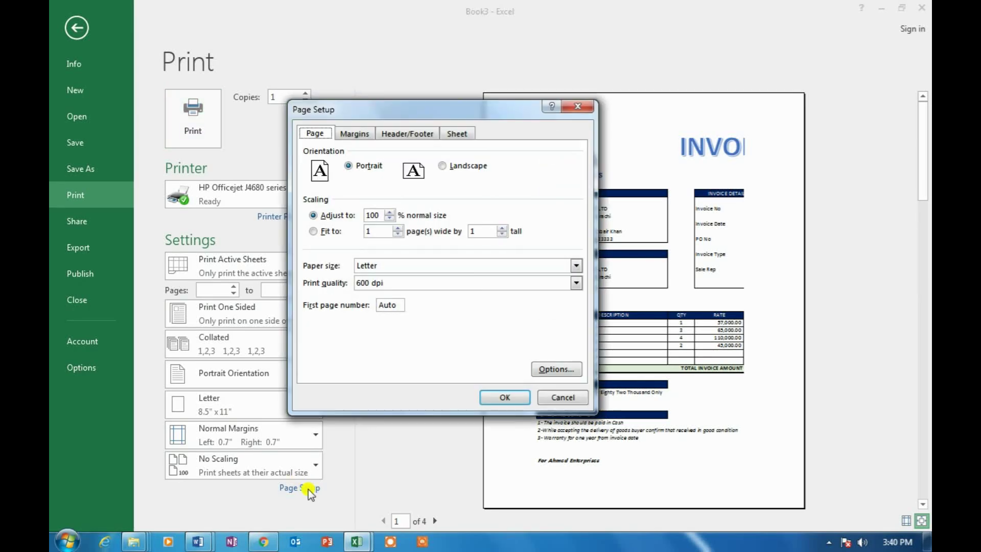
click(362, 135)
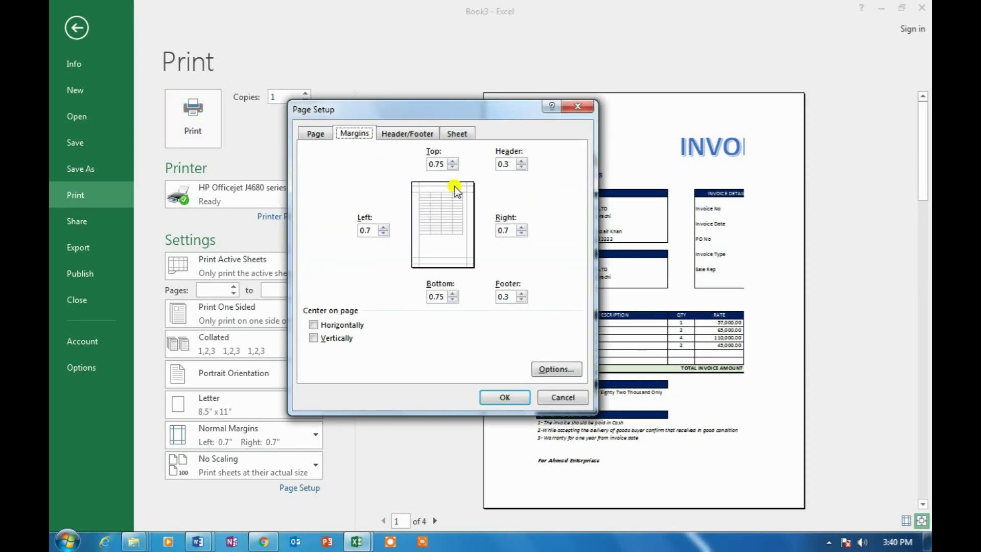
click(452, 167)
click(452, 300)
click(383, 234)
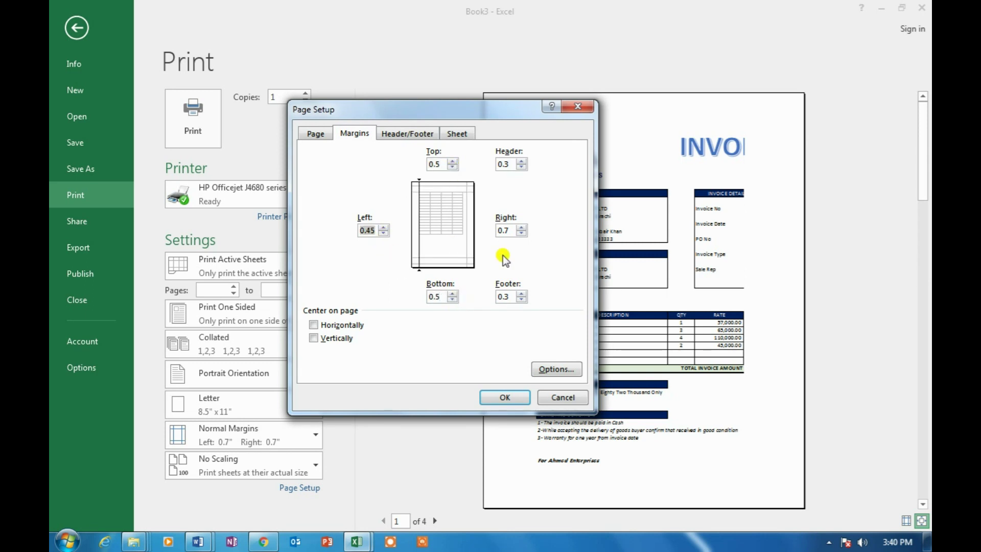
click(521, 233)
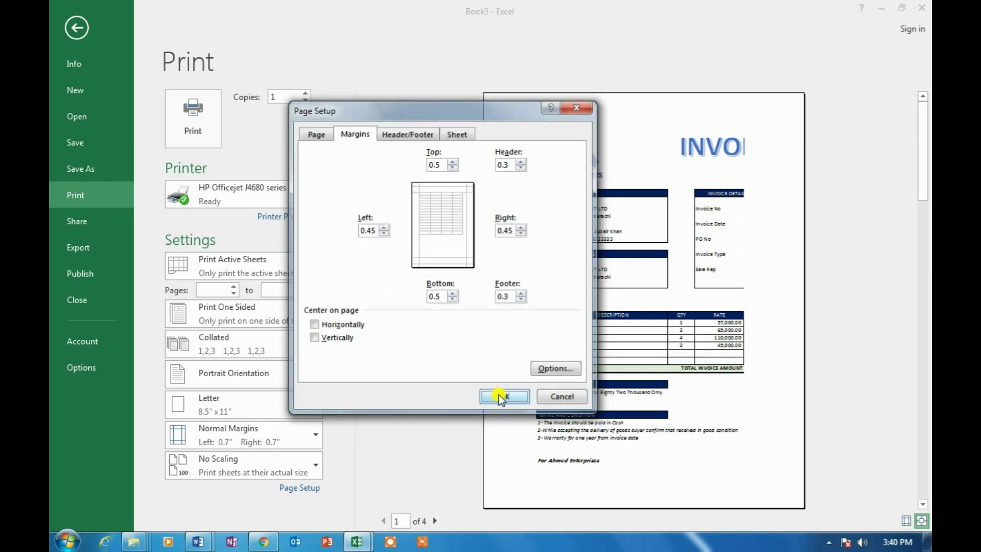
click(504, 397)
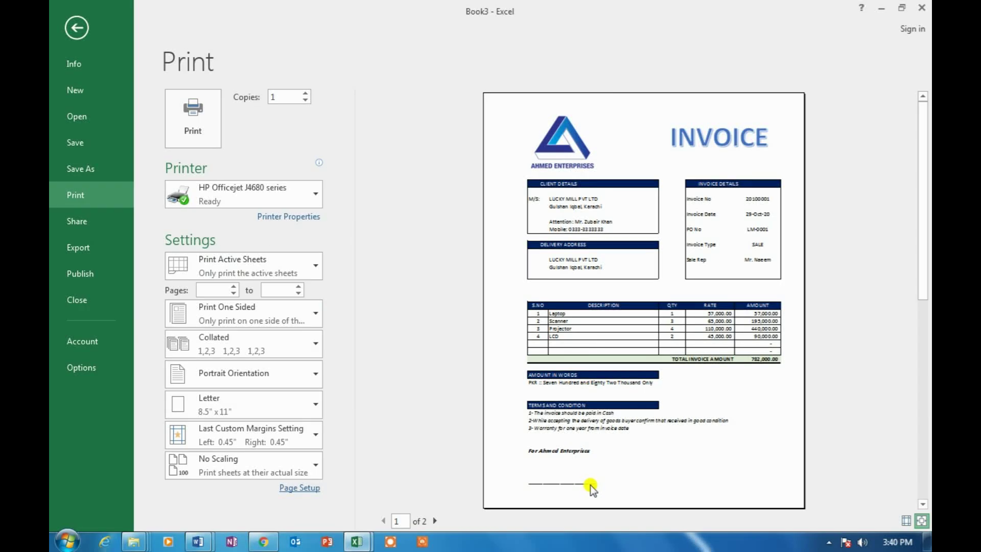
Back in the worksheet, delete the empty row 24 above the item table
key(Escape)
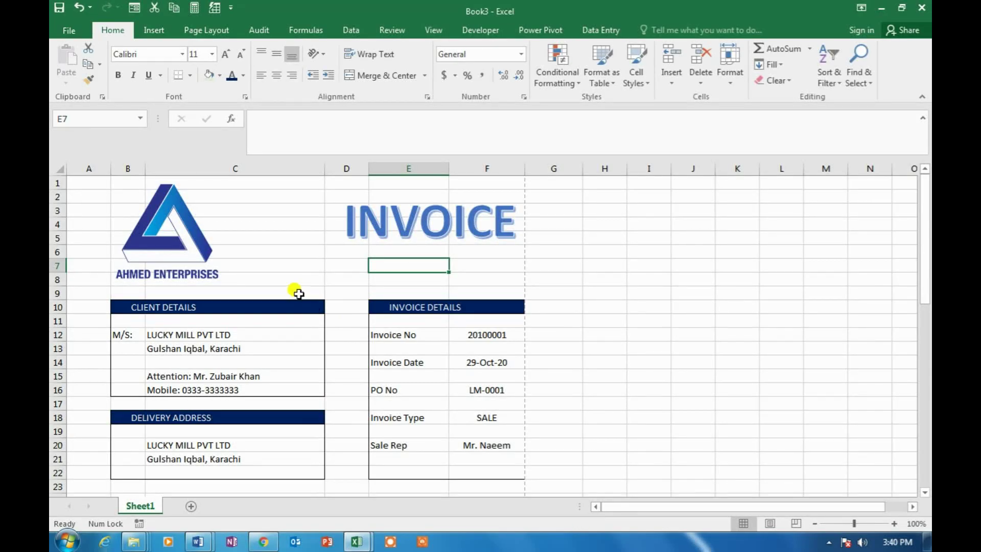
click(299, 282)
scroll(300, 288, down, 3)
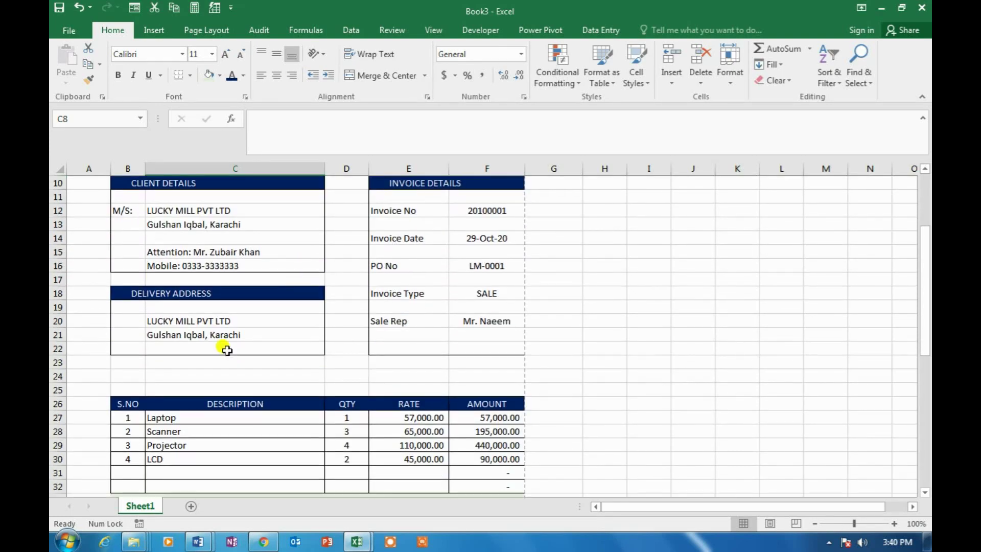
click(164, 363)
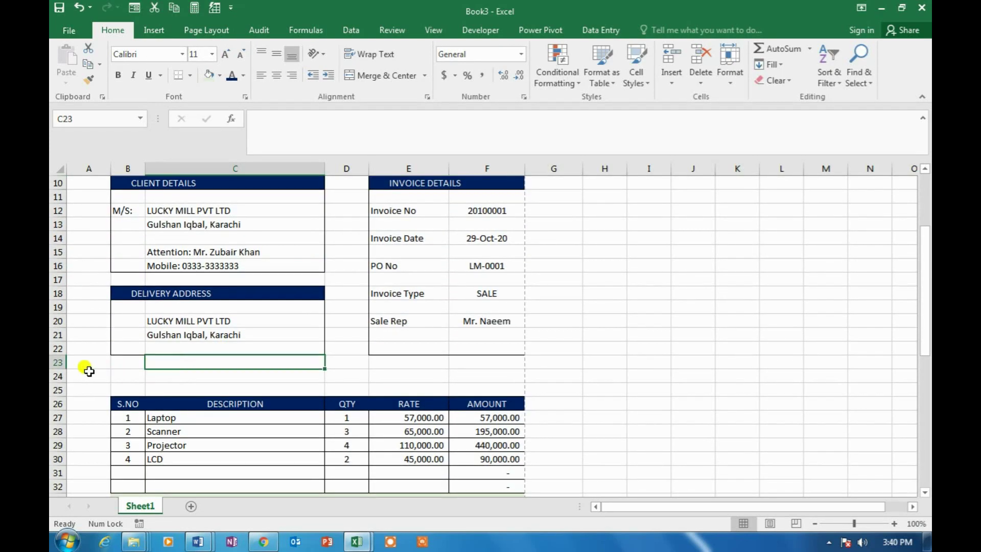
click(129, 375)
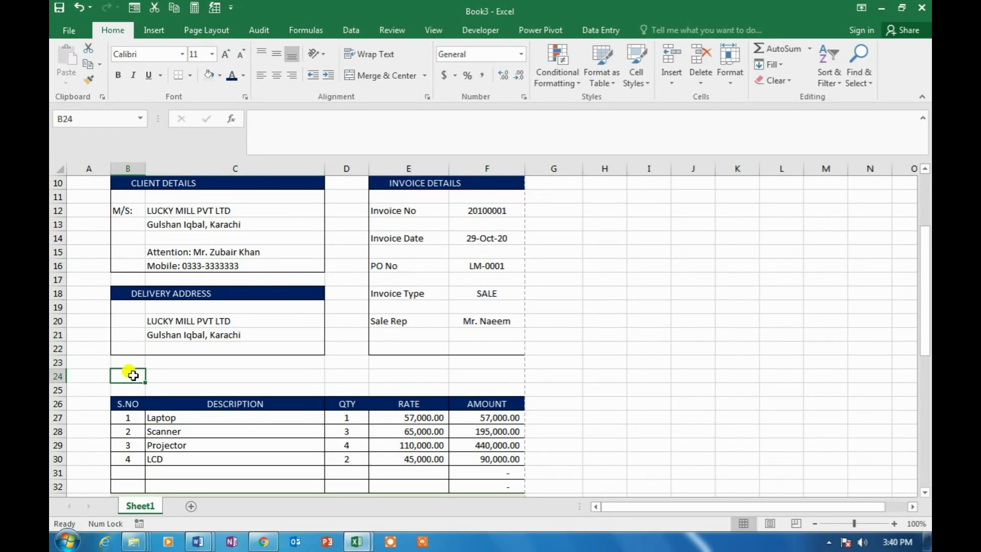
click(706, 81)
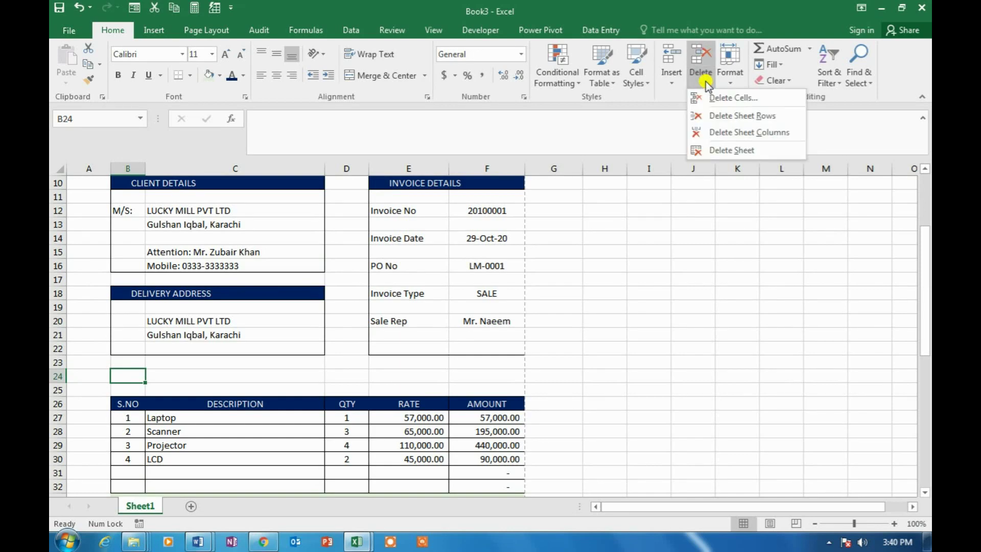
click(716, 116)
Insert a blank row at row 30 in the item table
scroll(372, 307, down, 1)
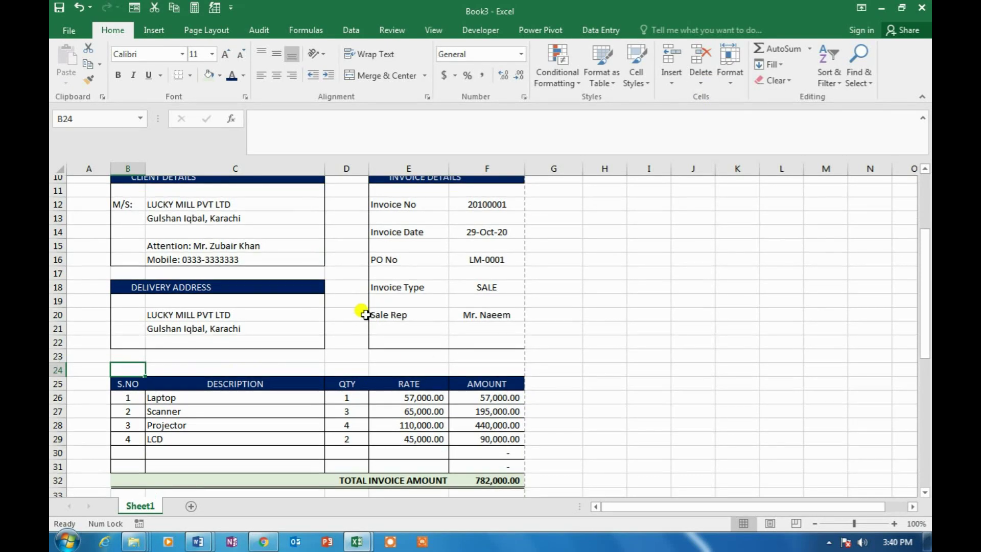
click(164, 419)
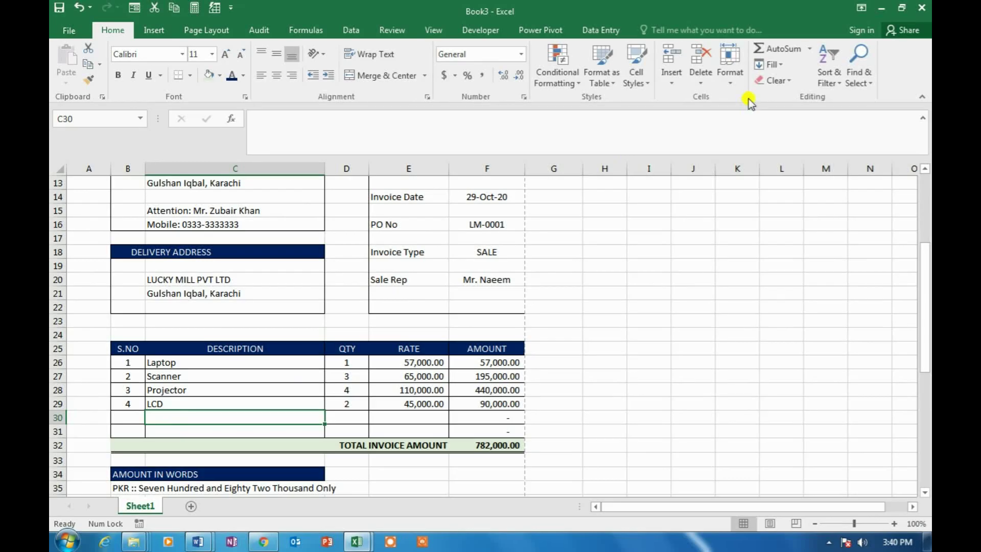
click(671, 76)
click(686, 116)
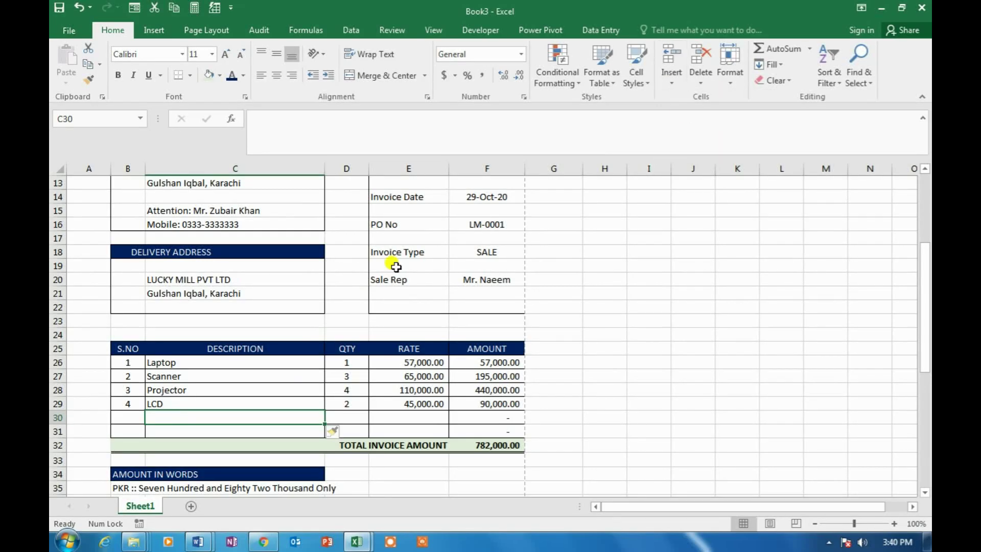
Delete the empty row 23 above the item table
click(184, 320)
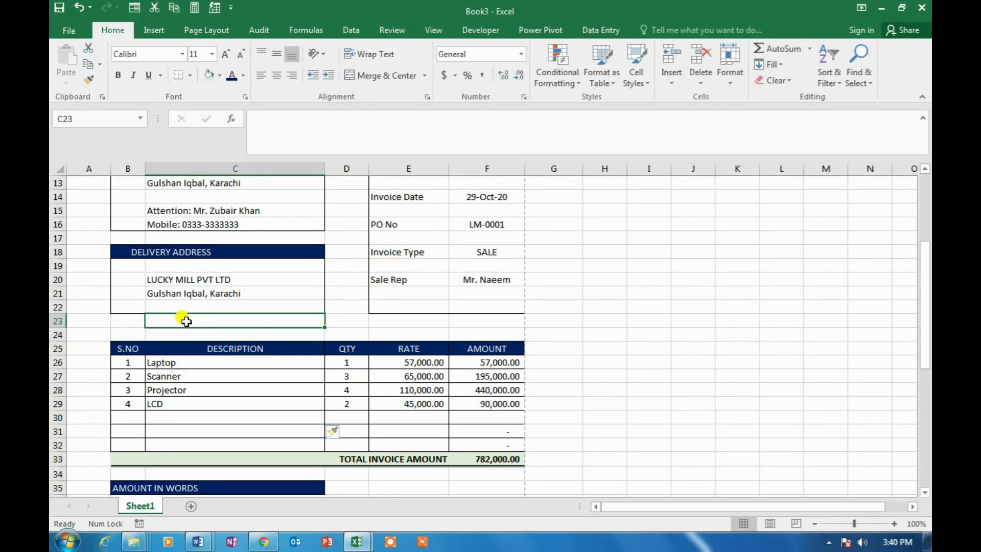
click(701, 81)
click(715, 112)
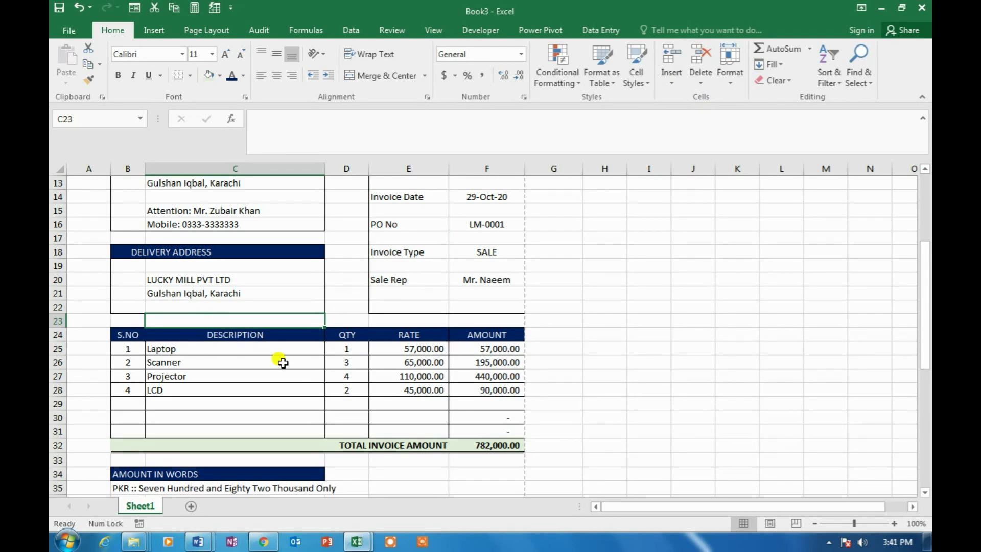
Delete the two empty item rows starting at row 29
click(221, 404)
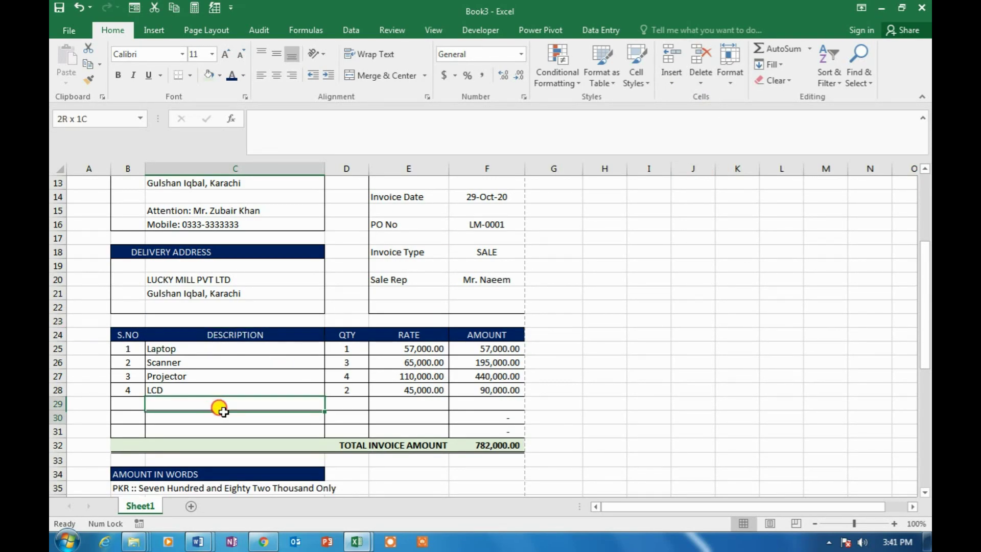
drag(221, 404, 220, 417)
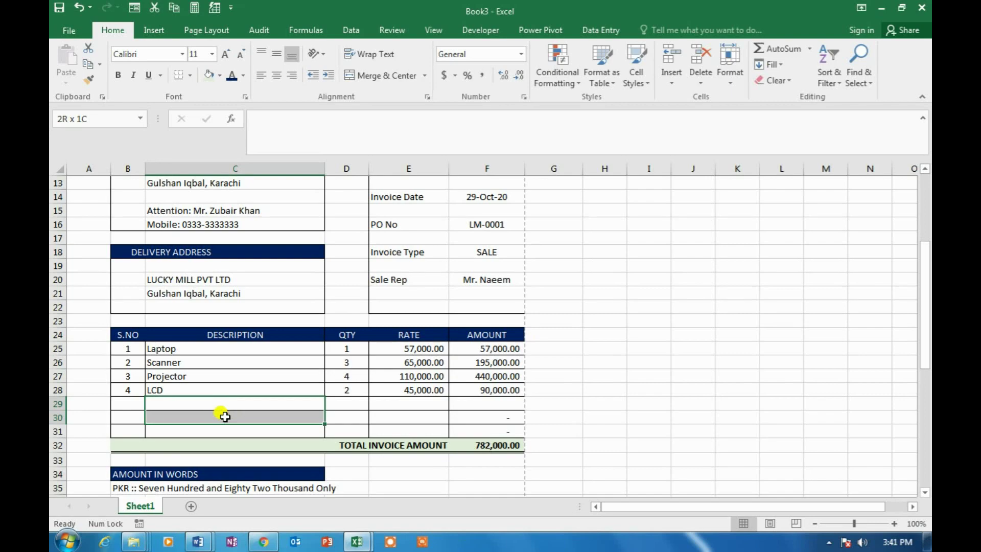
click(702, 85)
click(714, 115)
click(311, 307)
scroll(341, 292, down, 4)
scroll(343, 293, down, 2)
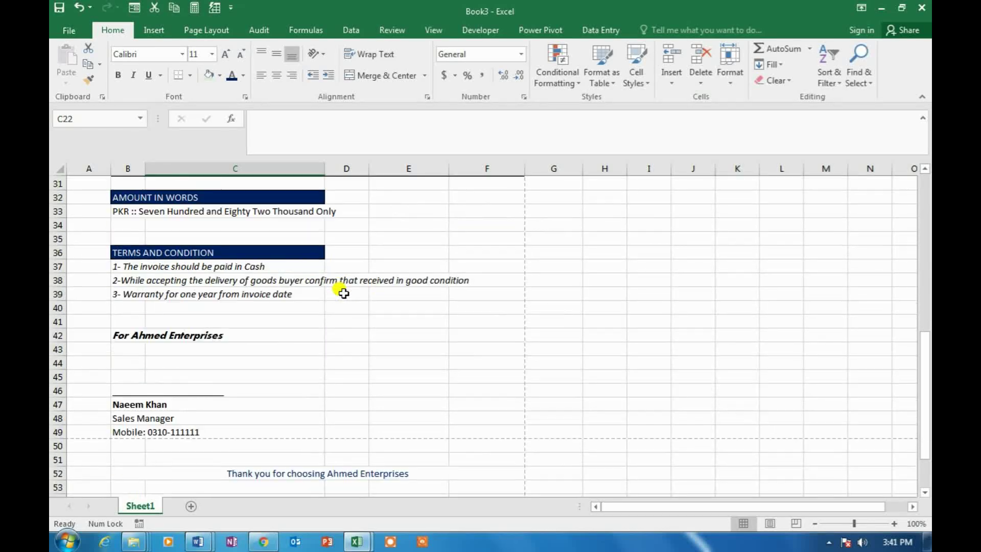
scroll(343, 293, up, 7)
scroll(344, 293, up, 3)
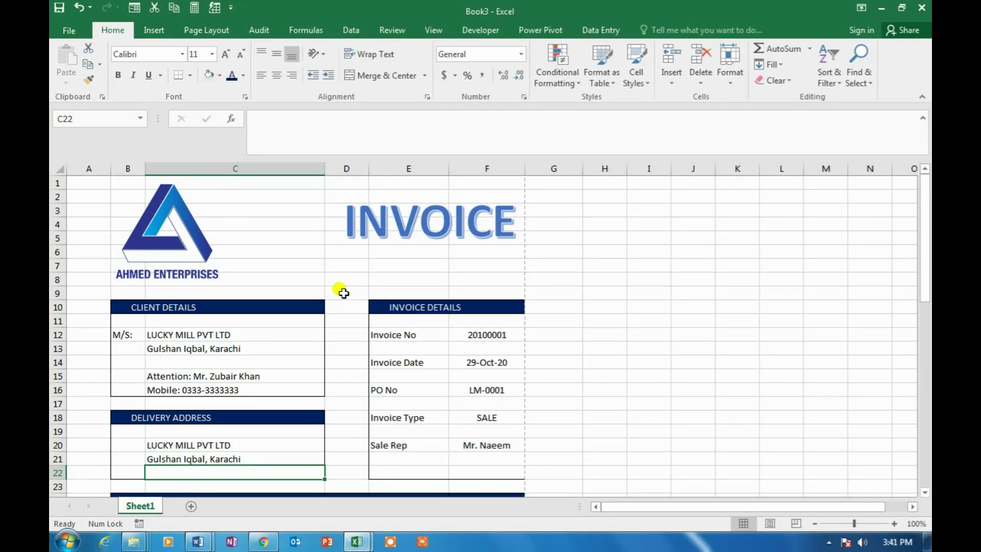
Switch to Page Break Preview, exclude column A from the page, and zoom to 100%
click(795, 524)
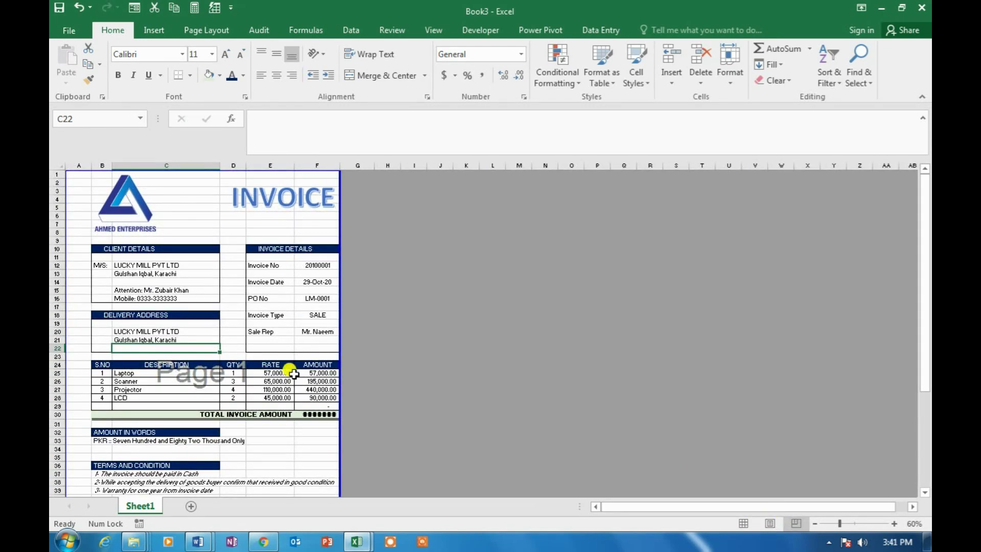
drag(66, 225, 91, 224)
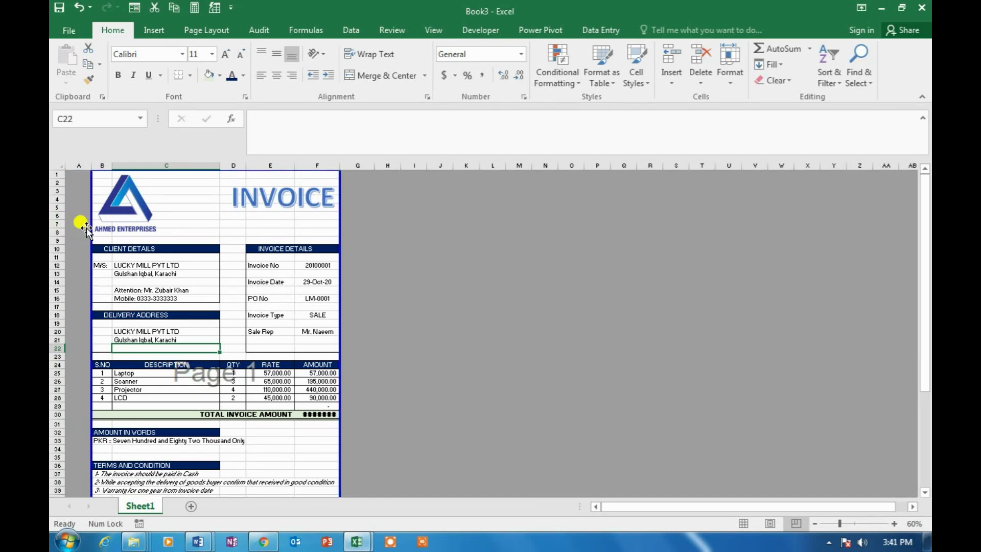
click(897, 523)
click(898, 523)
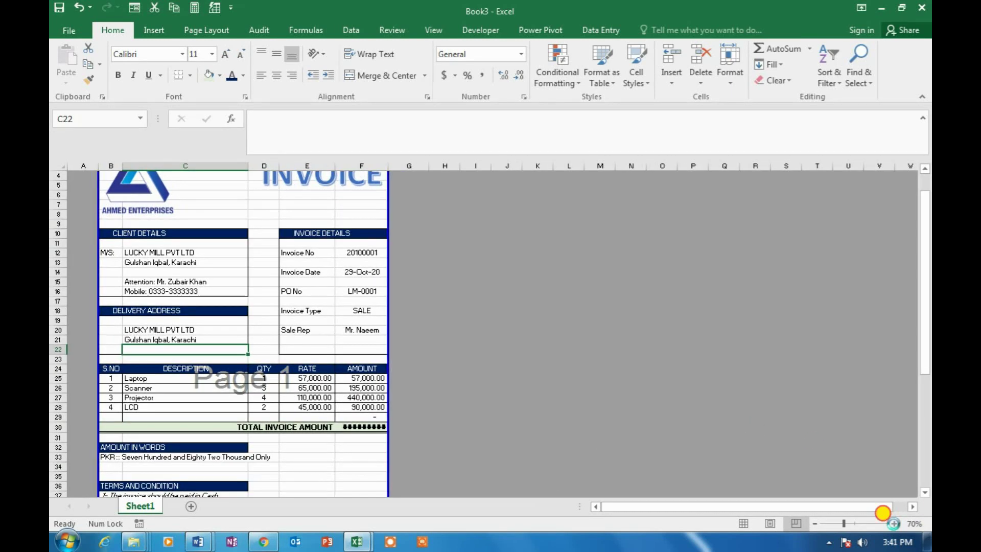
click(898, 523)
click(894, 523)
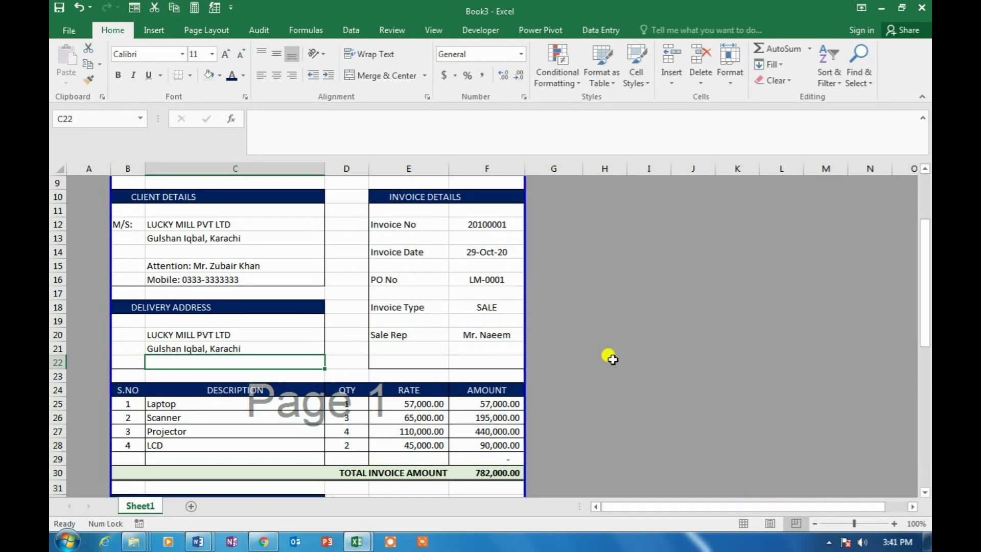
Scroll through the page break preview to review where the pages split
scroll(436, 302, up, 3)
click(328, 265)
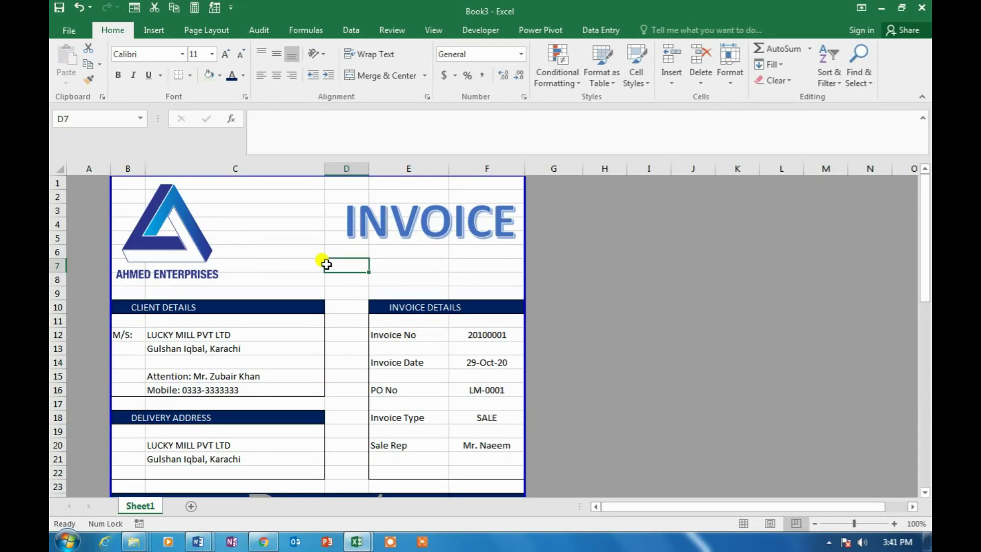
scroll(365, 278, down, 4)
scroll(366, 279, down, 5)
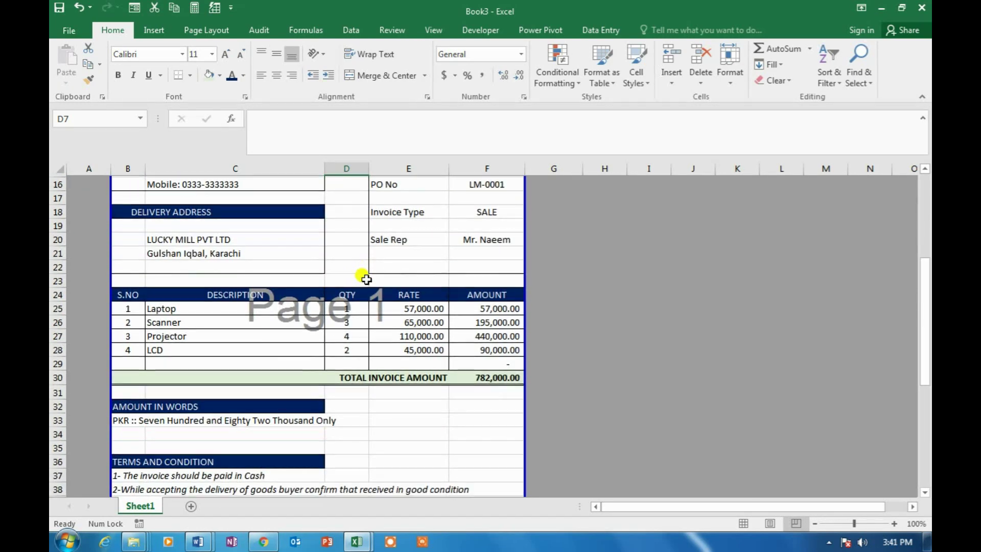
scroll(366, 279, down, 1)
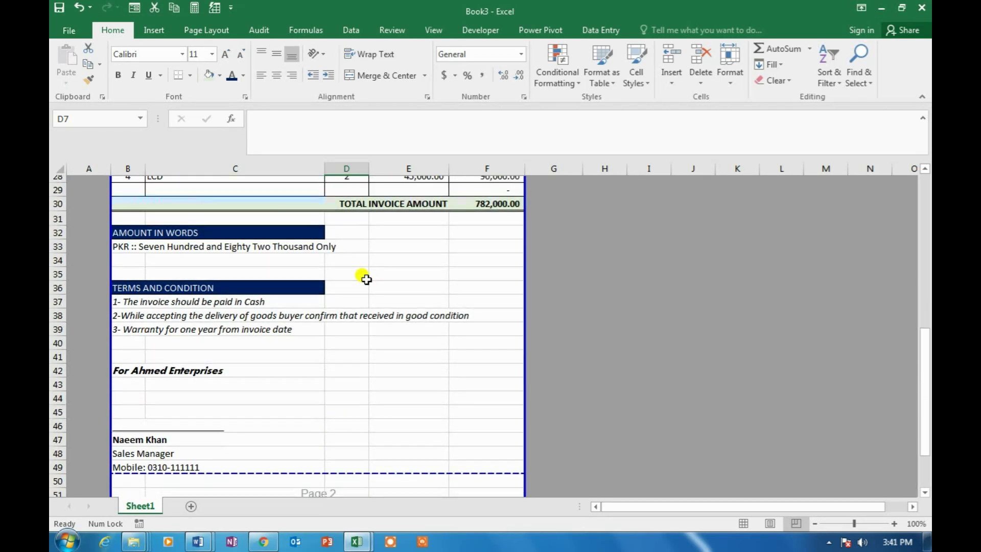
click(317, 407)
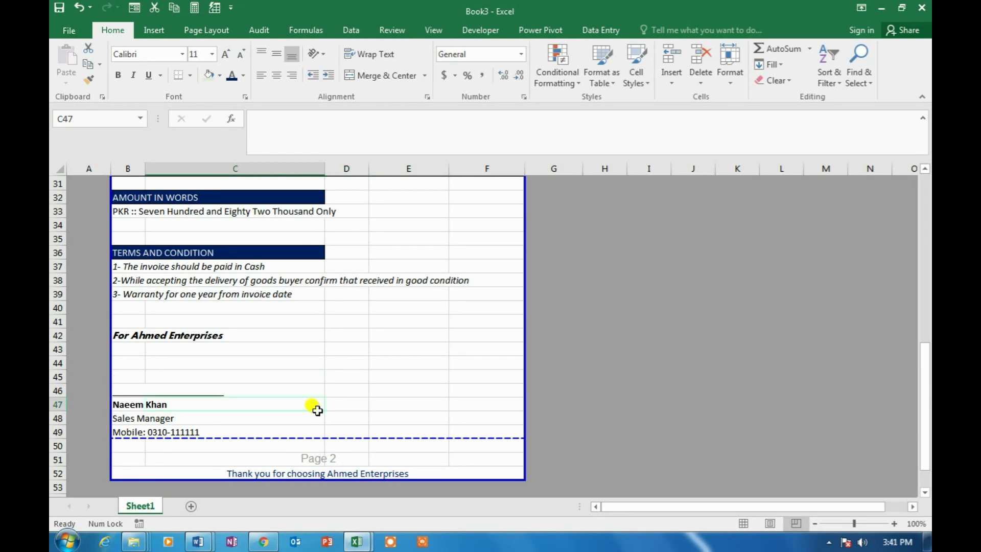
scroll(317, 406, up, 3)
scroll(317, 411, up, 7)
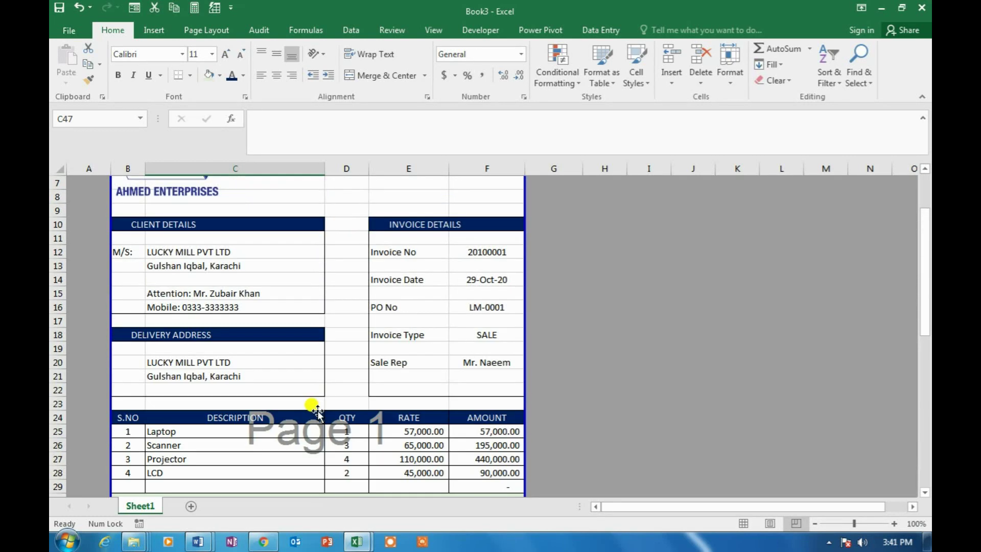
Shrink the company logo and give the INVOICE title a smaller font size
click(185, 251)
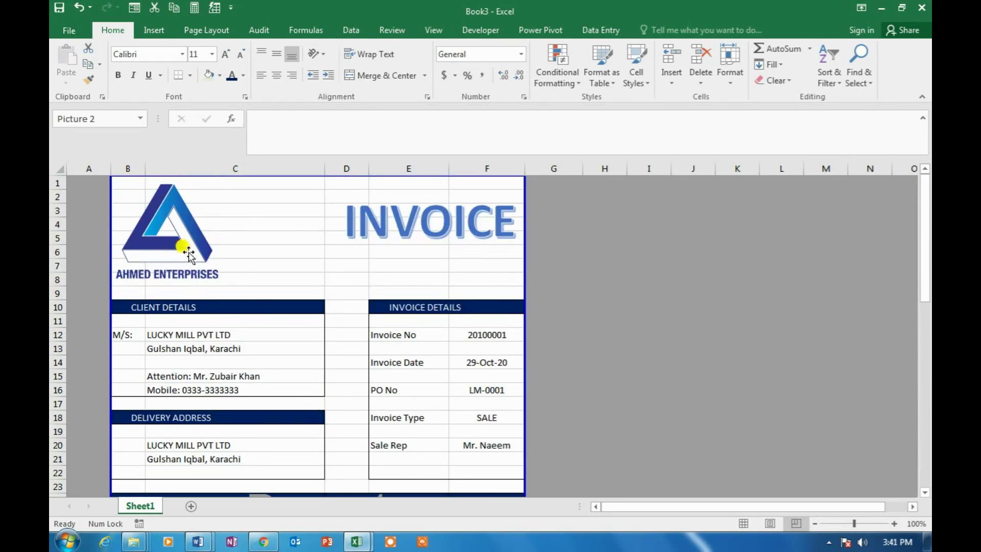
mouse_move(218, 285)
mouse_down()
mouse_move(200, 252)
mouse_move(206, 270)
mouse_up()
click(393, 225)
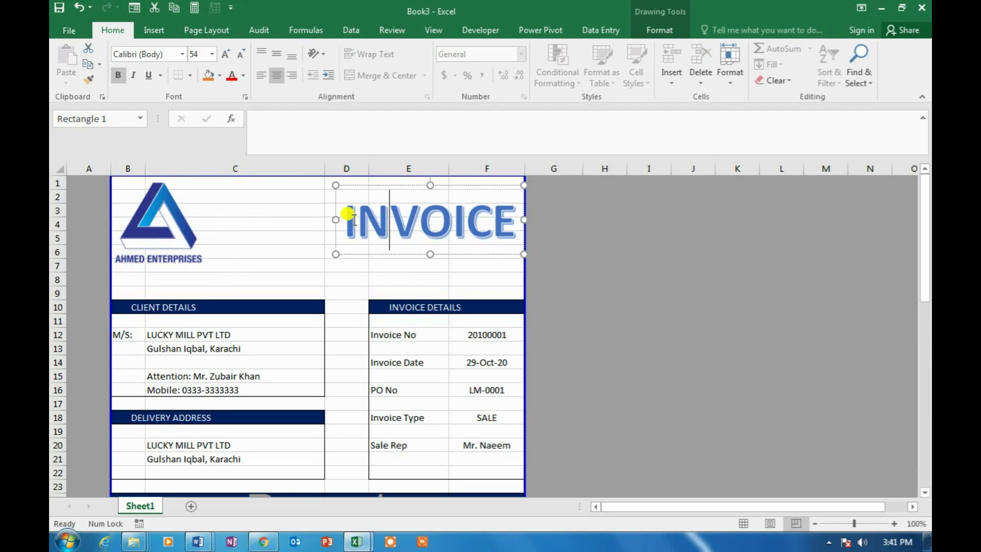
drag(339, 213, 501, 217)
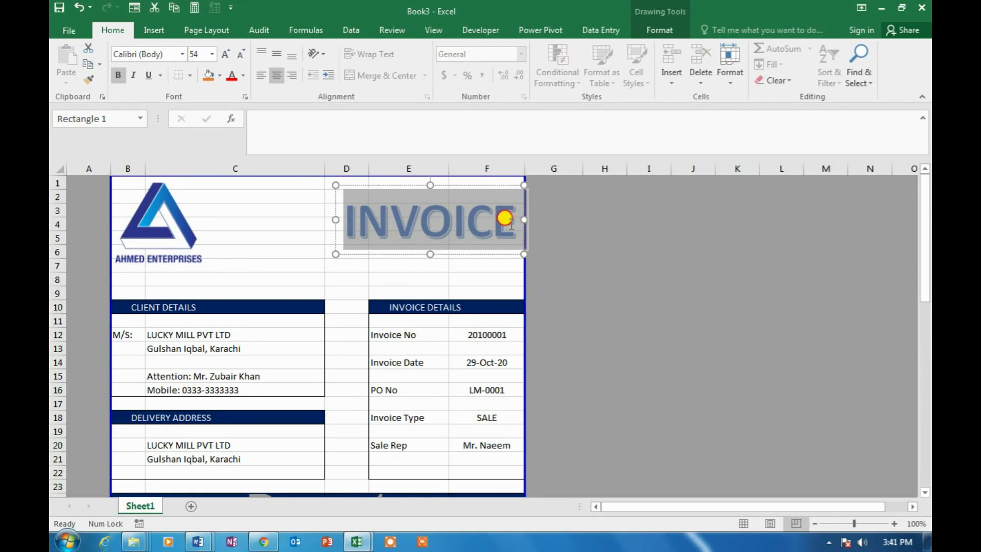
click(211, 55)
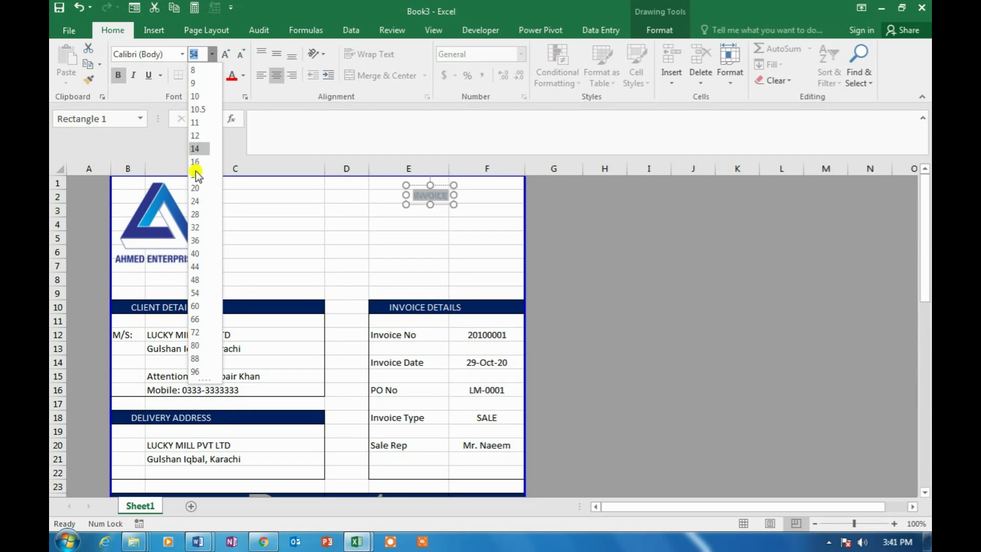
click(198, 252)
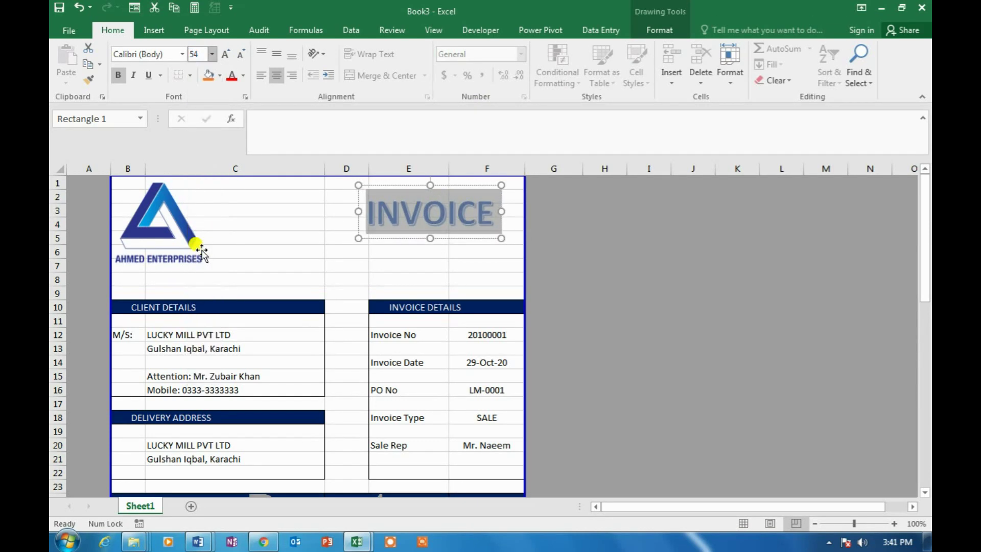
click(266, 265)
click(153, 278)
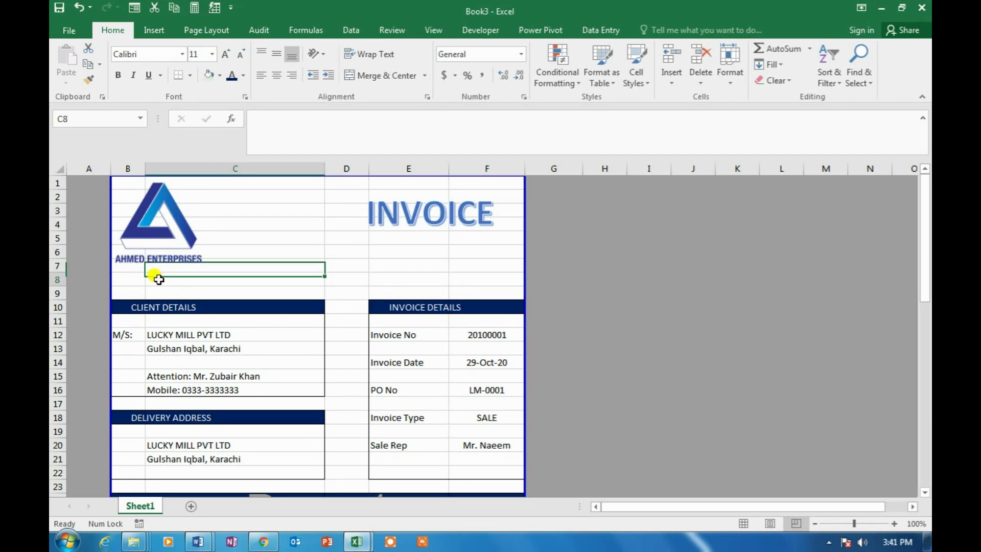
Delete the empty row 8 under the logo and row 33 below the amount in words
click(701, 82)
click(720, 116)
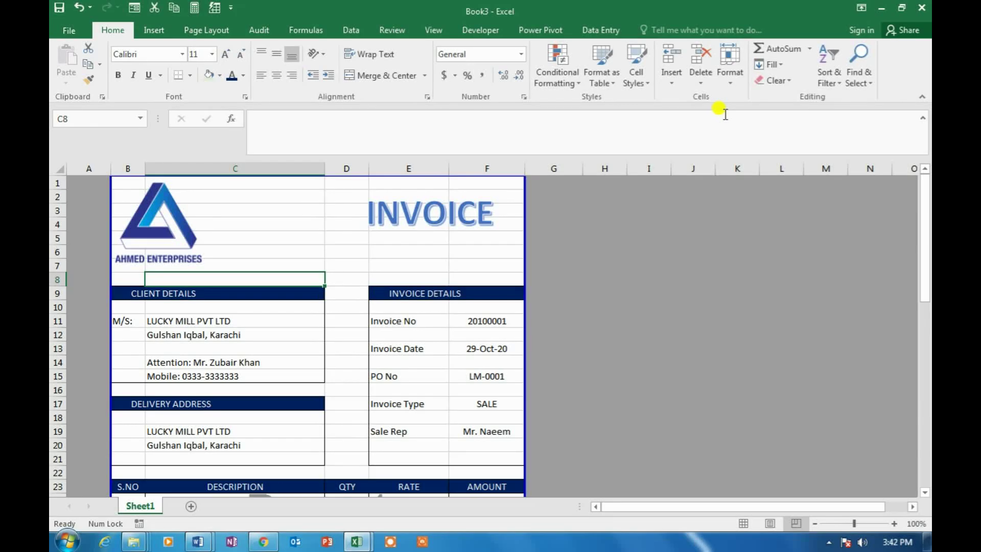
scroll(325, 293, down, 1)
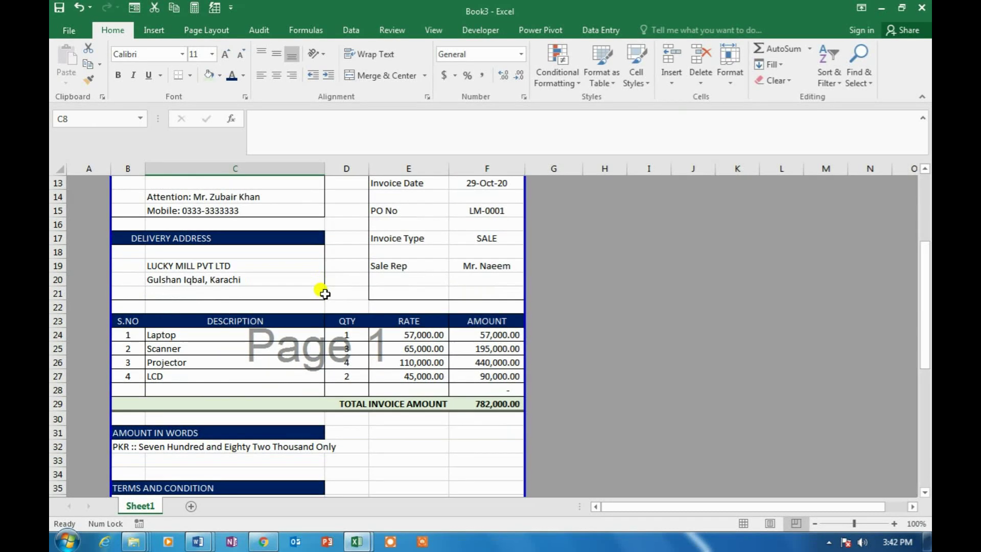
scroll(325, 294, down, 3)
click(197, 339)
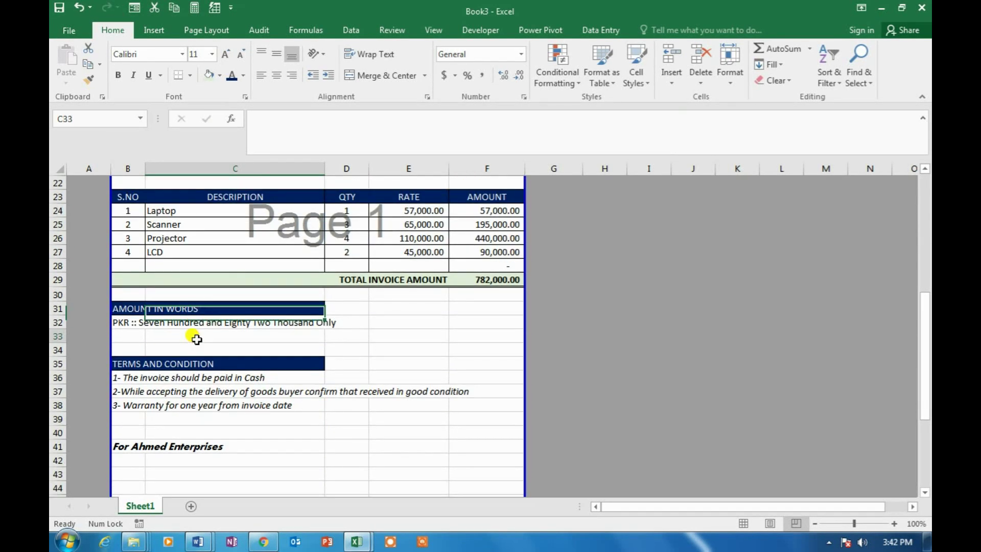
click(703, 84)
click(742, 116)
click(385, 309)
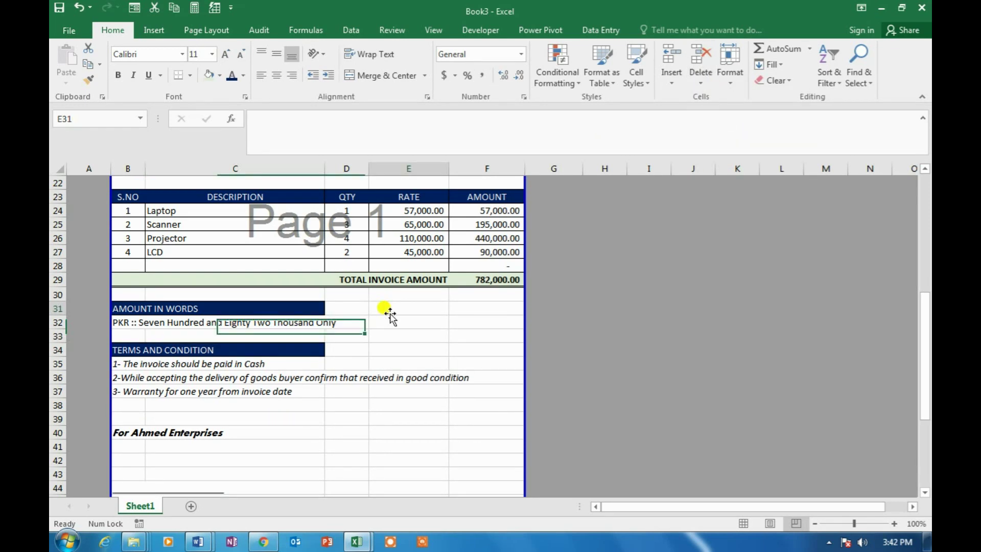
Delete the empty rows 39, 41 and 46 in the signature area
scroll(388, 312, down, 2)
click(238, 333)
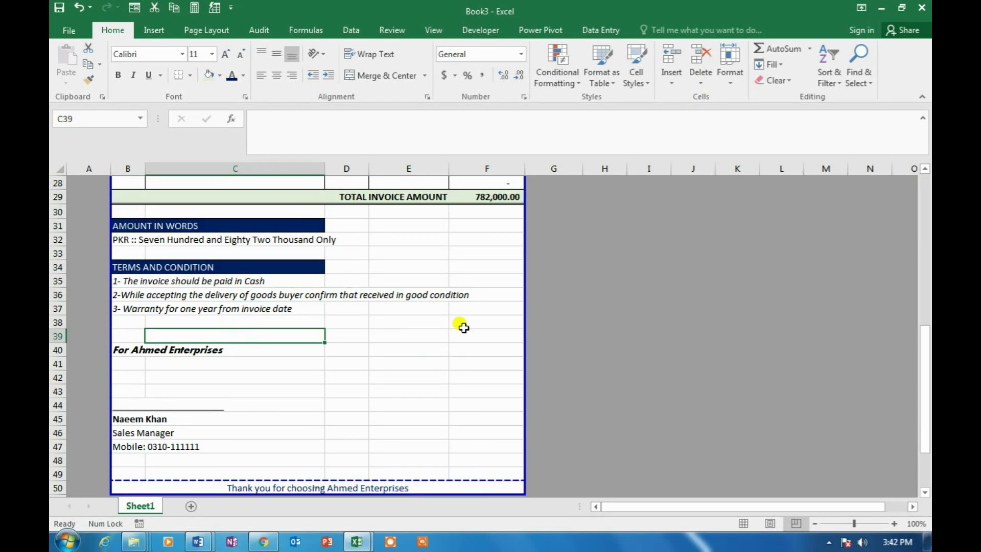
click(700, 85)
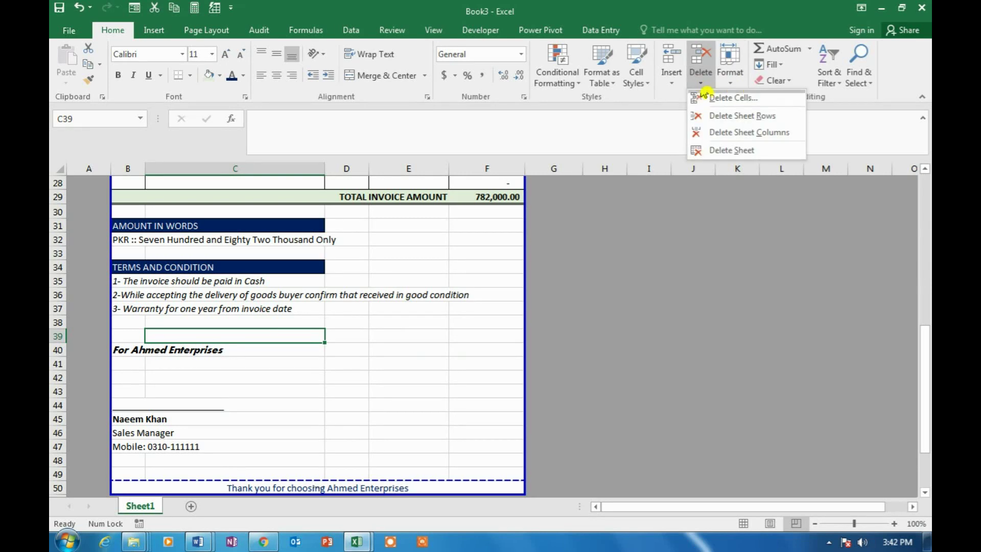
click(724, 147)
click(241, 360)
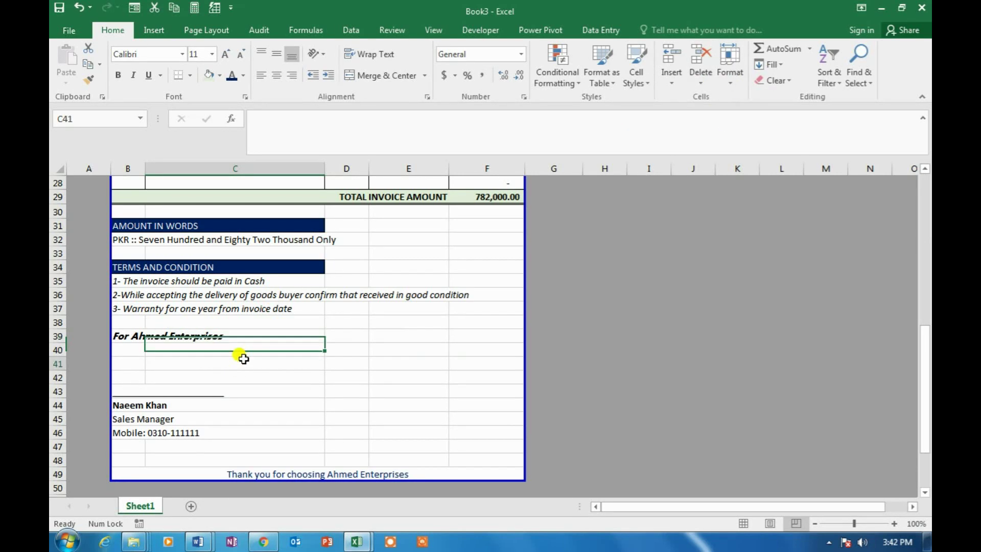
click(704, 85)
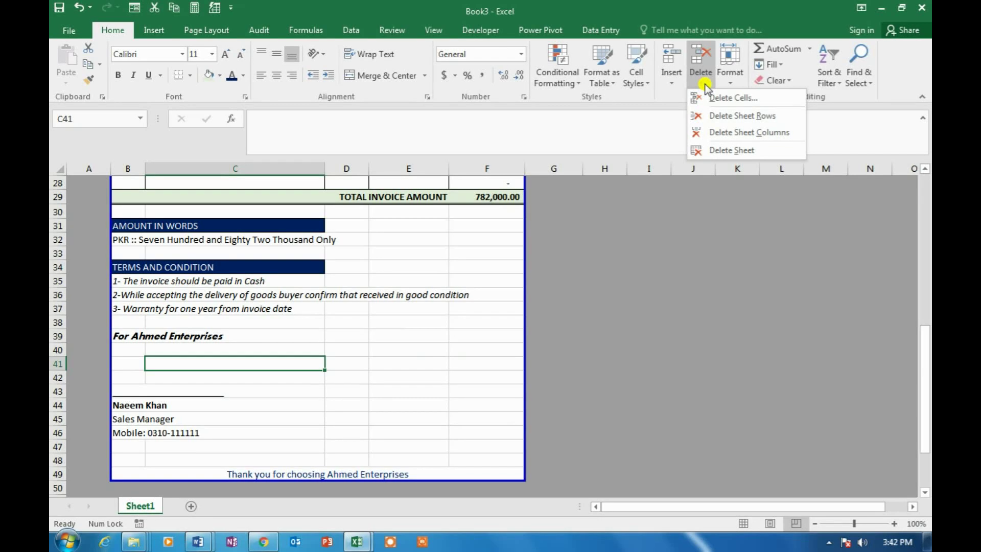
click(718, 115)
click(405, 393)
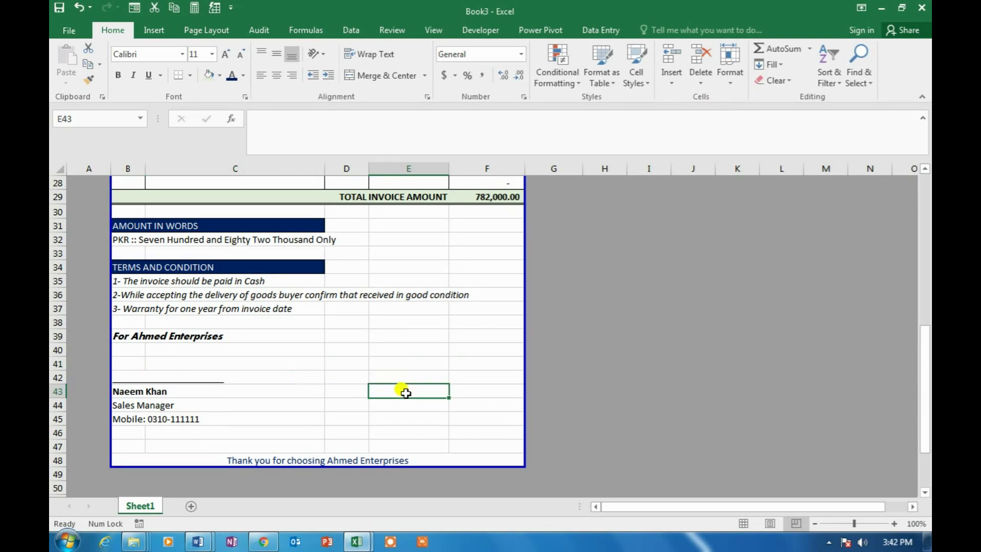
click(299, 461)
click(281, 431)
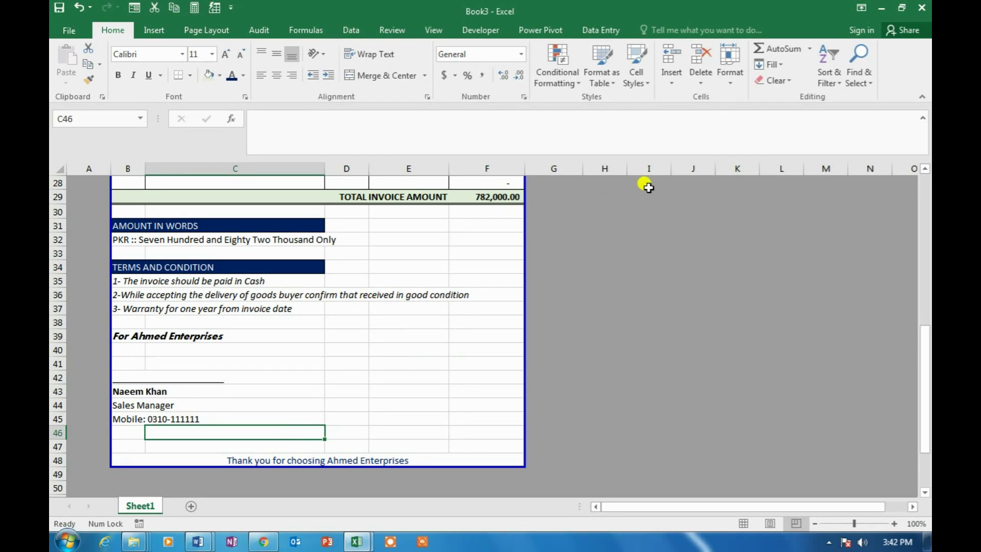
click(701, 83)
click(722, 117)
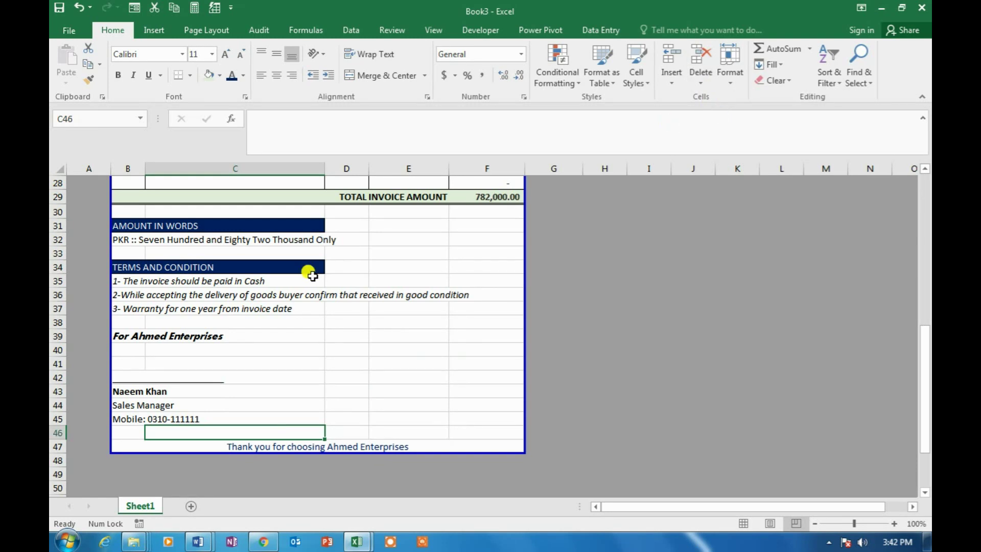
click(349, 254)
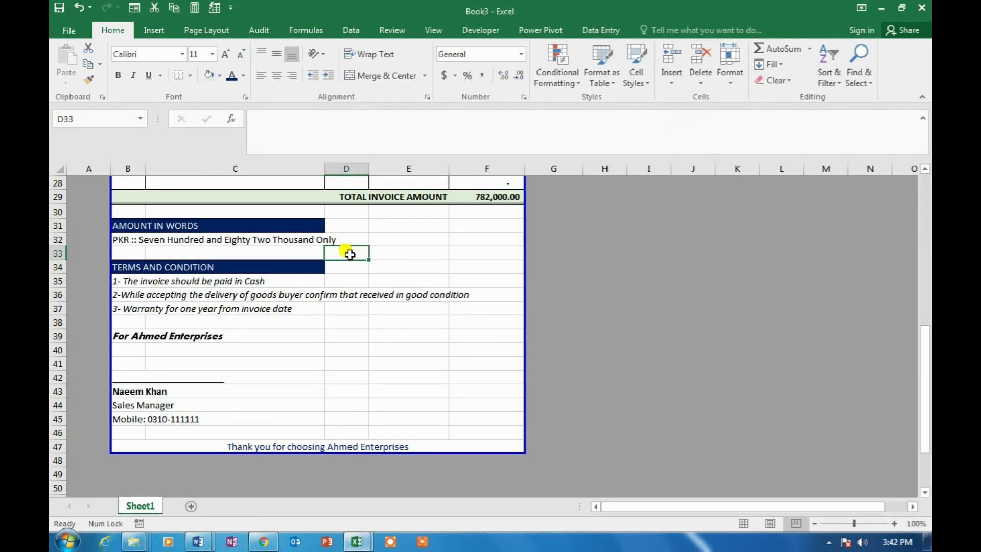
Widen column C after checking the preview, then preview again to fit one page
key(ctrl+p)
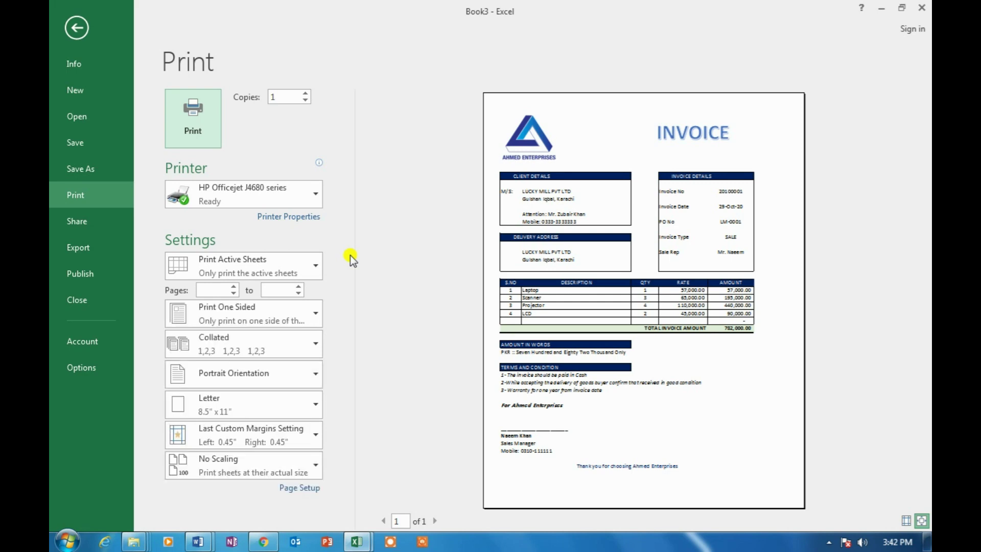
key(Escape)
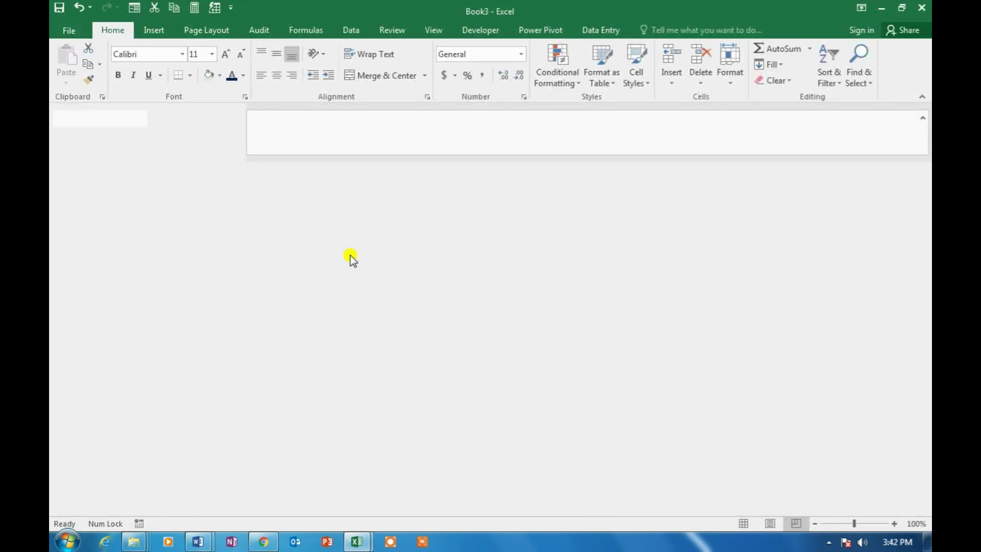
scroll(335, 235, up, 8)
drag(325, 168, 364, 170)
click(366, 237)
scroll(363, 238, down, 4)
scroll(363, 238, down, 5)
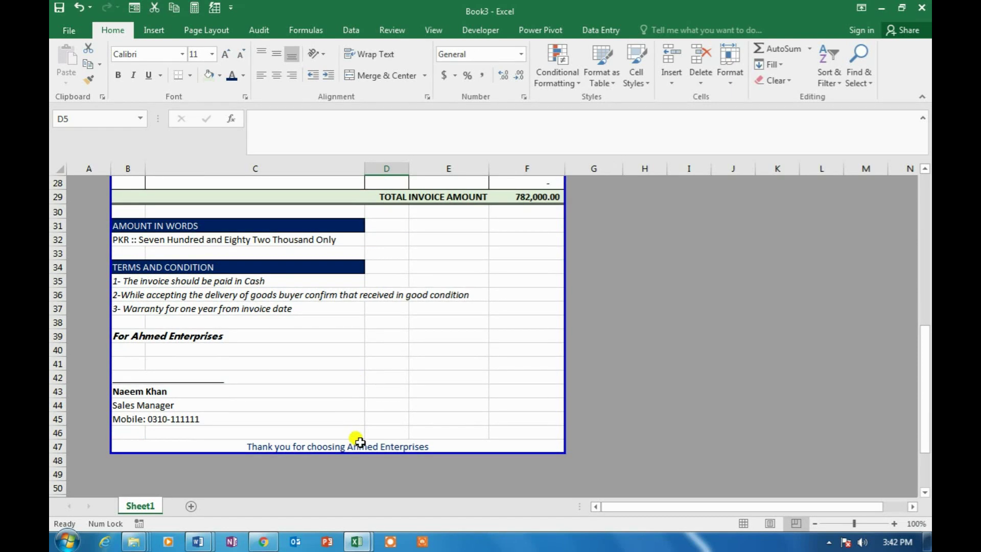
click(359, 441)
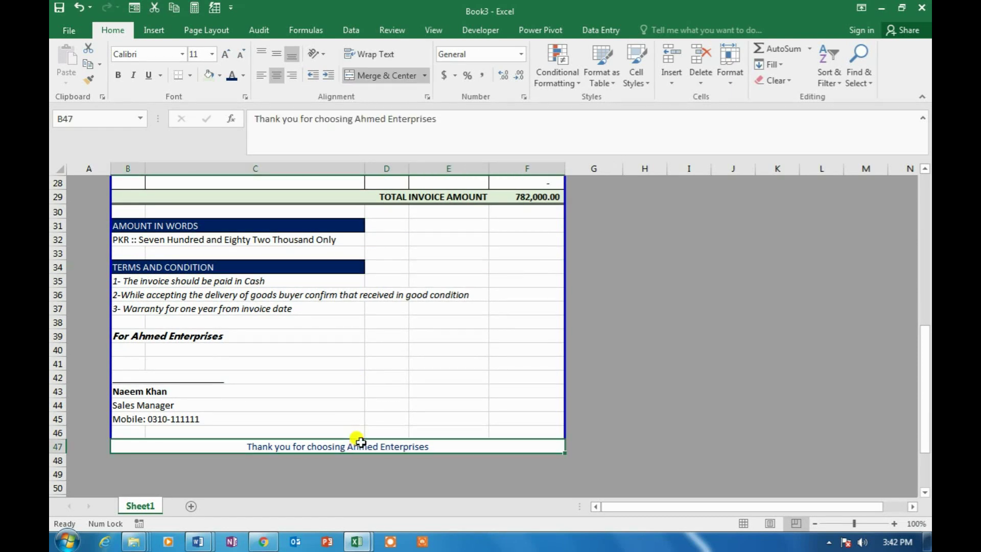
click(360, 388)
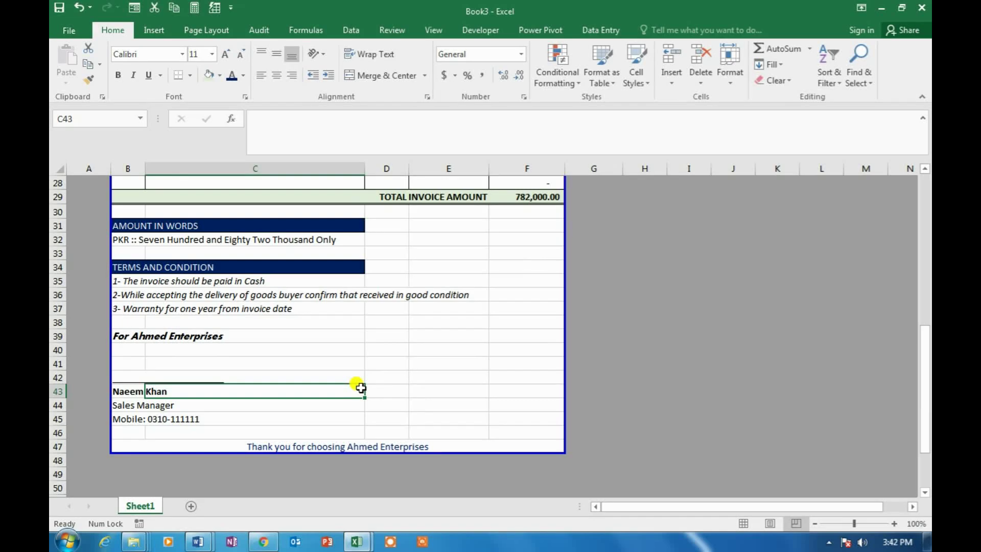
key(ctrl+p)
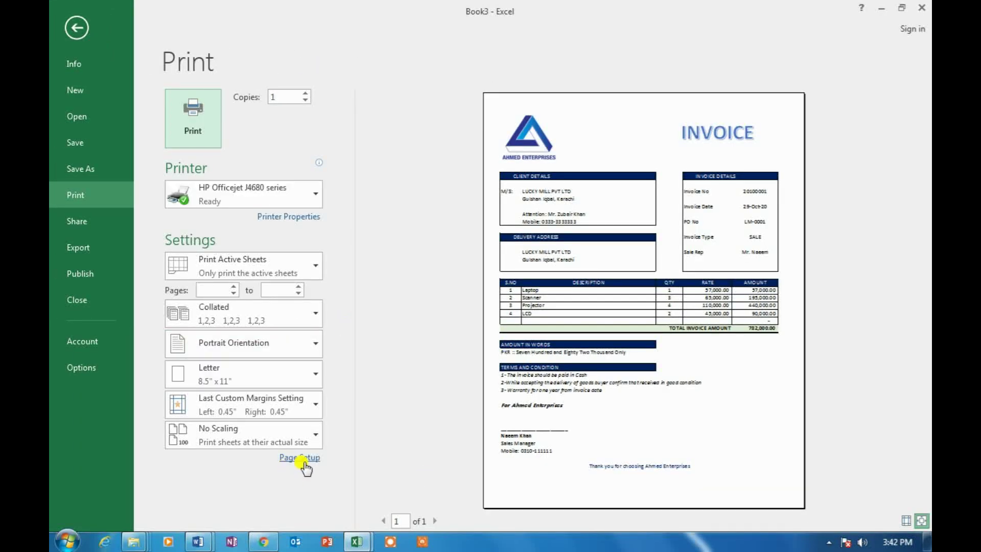
In Page Setup's custom footer, enter the office postal address in the centre section
click(304, 461)
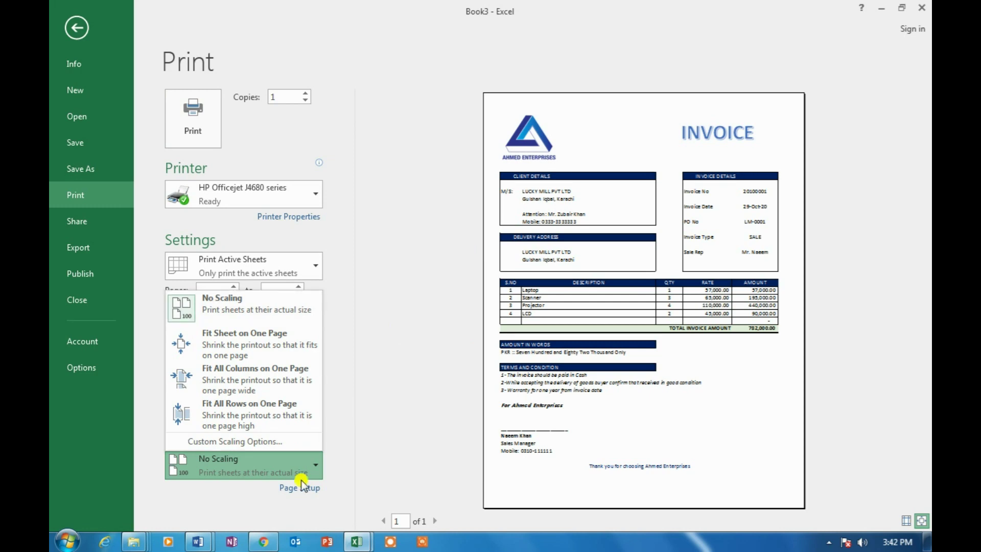
click(301, 480)
click(299, 488)
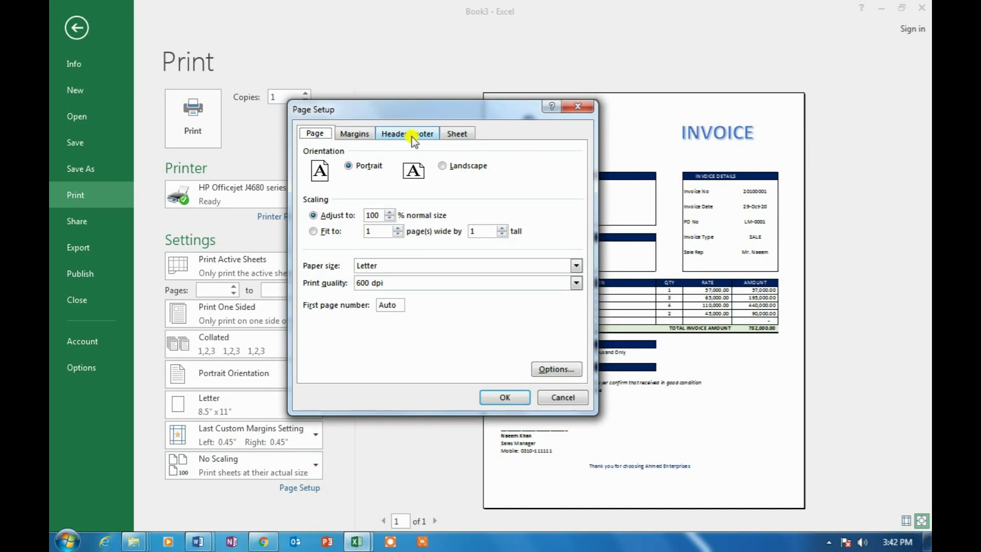
click(409, 134)
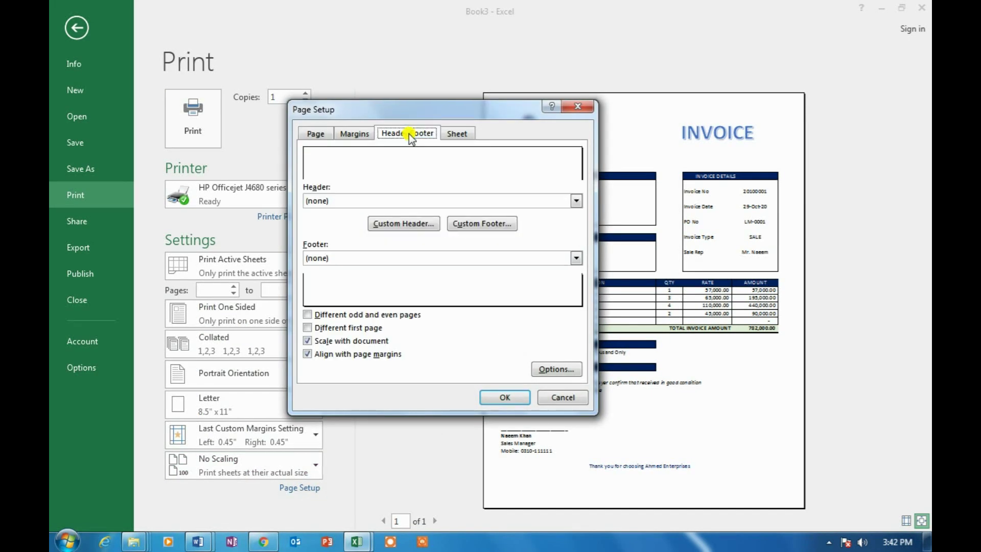
click(489, 225)
click(425, 305)
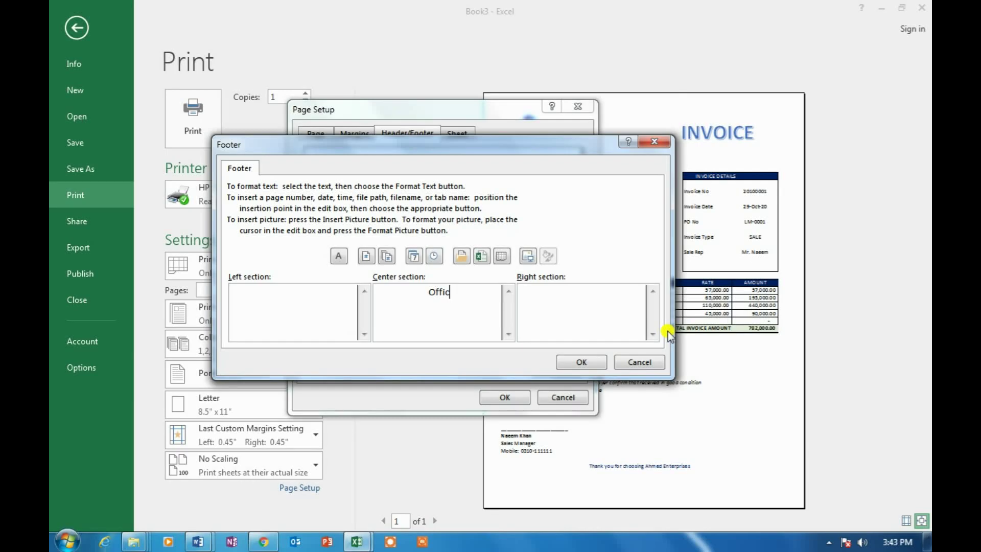
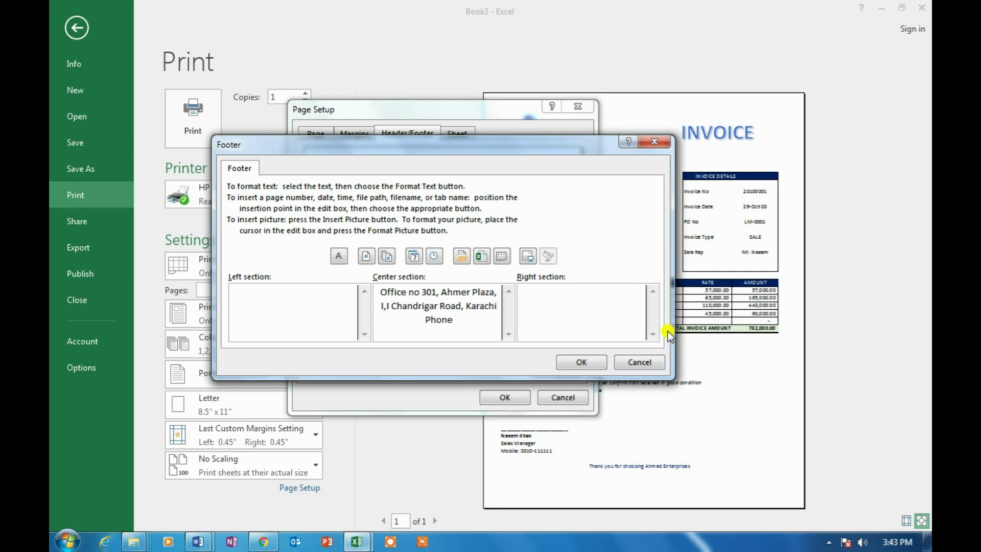
text(Phone: 111-111-11, We)
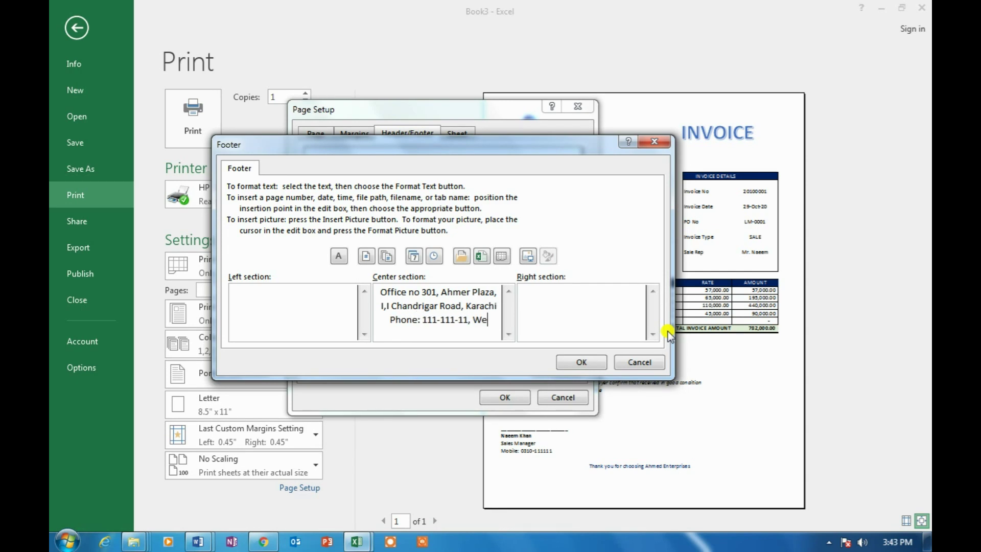
text(bsite:)
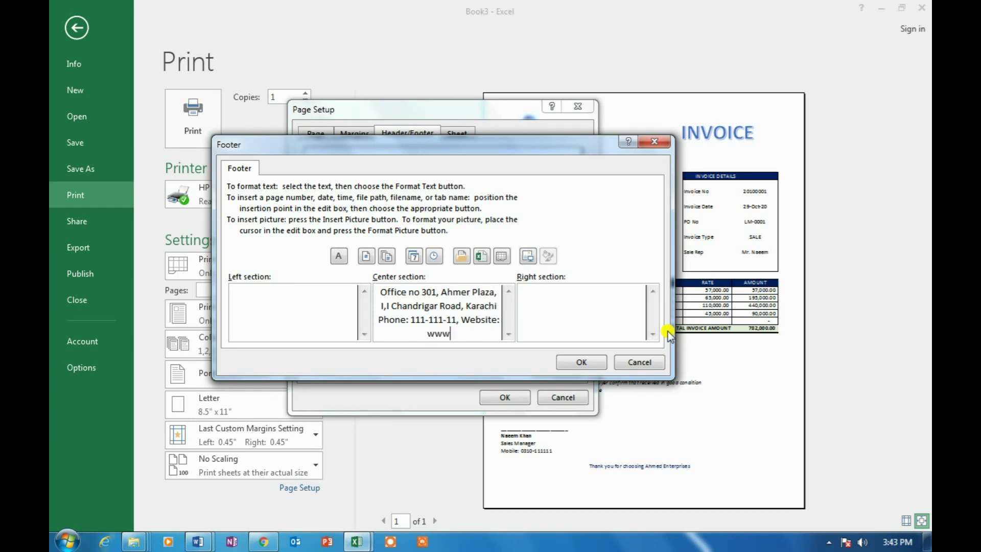
text( www.ahmedenterprises)
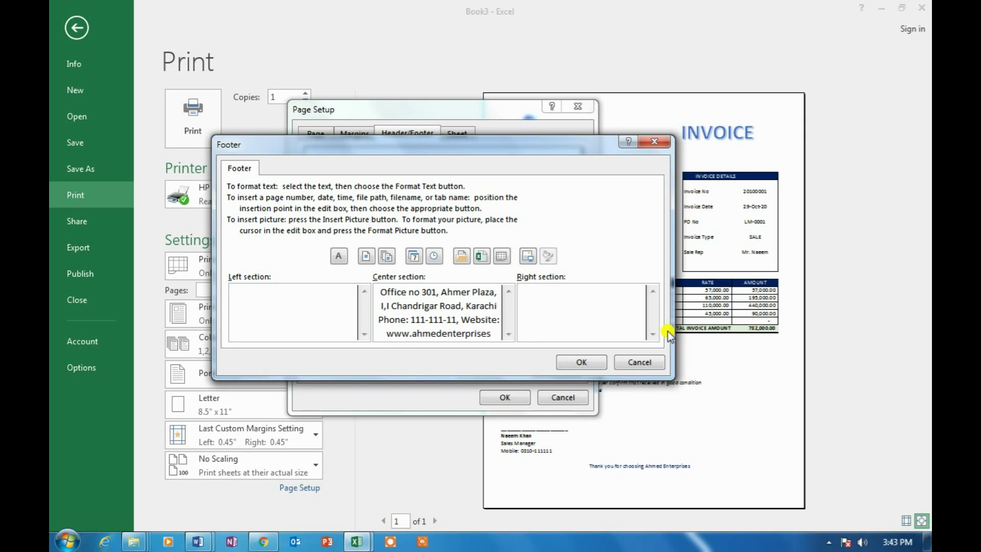
click(581, 363)
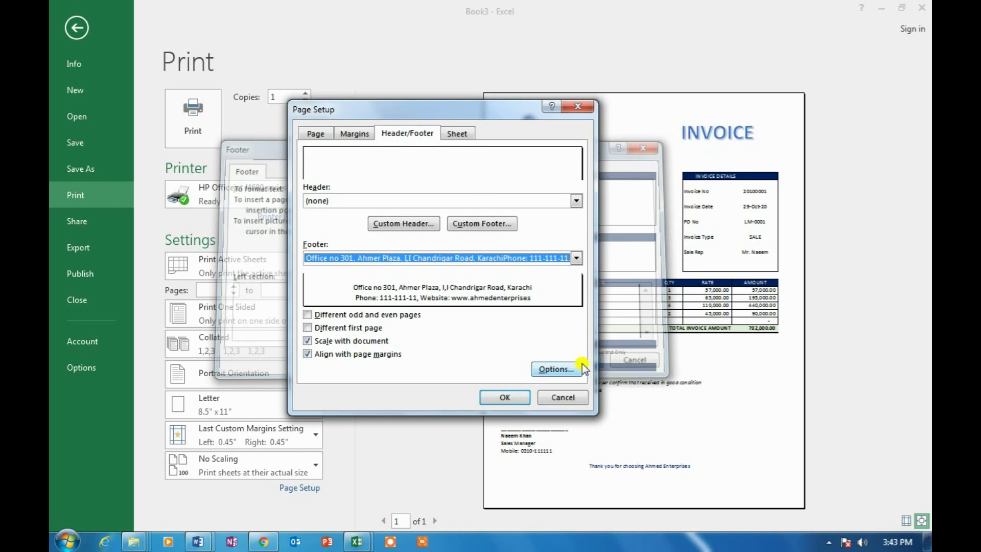
click(505, 397)
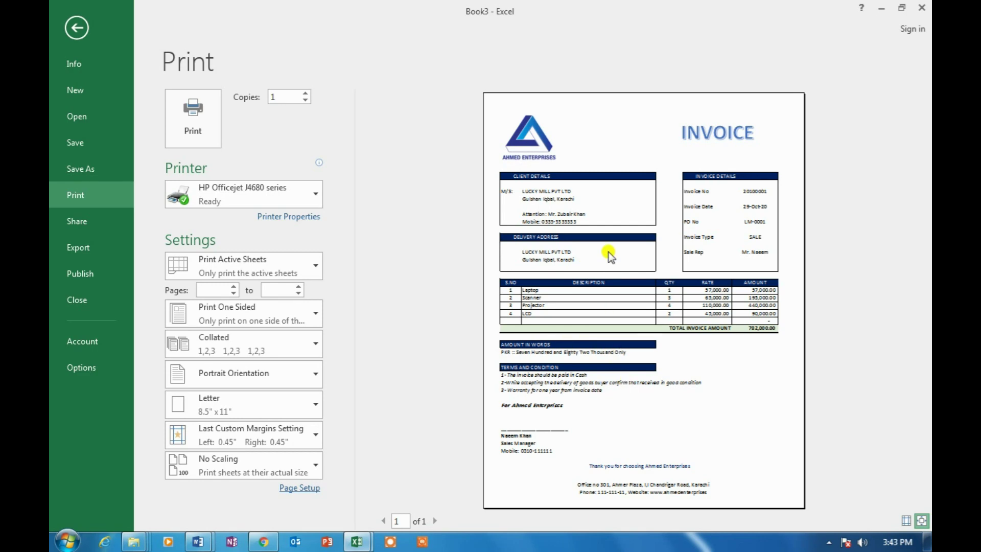
key(Escape)
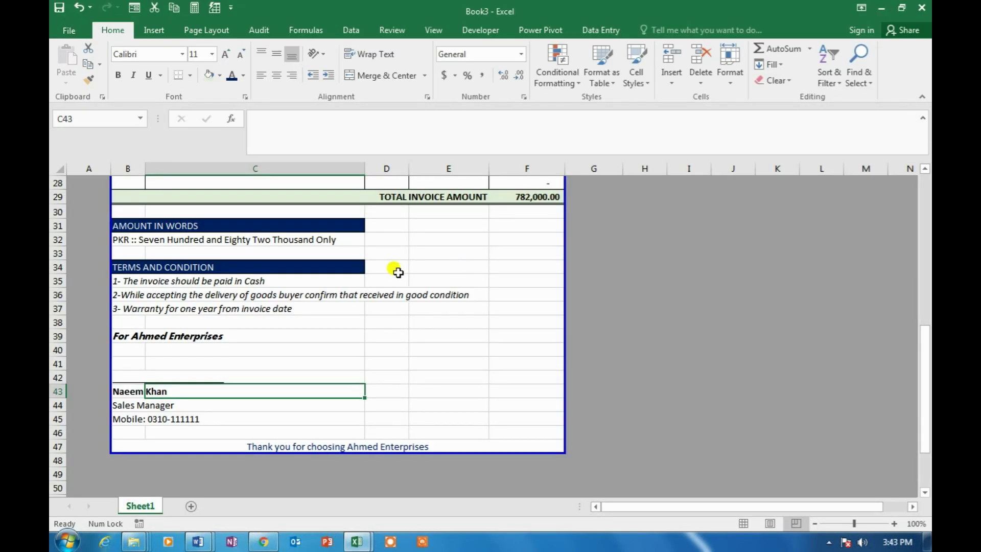
Enter the signatory's name in B41, fixing its misspelled ending
click(411, 241)
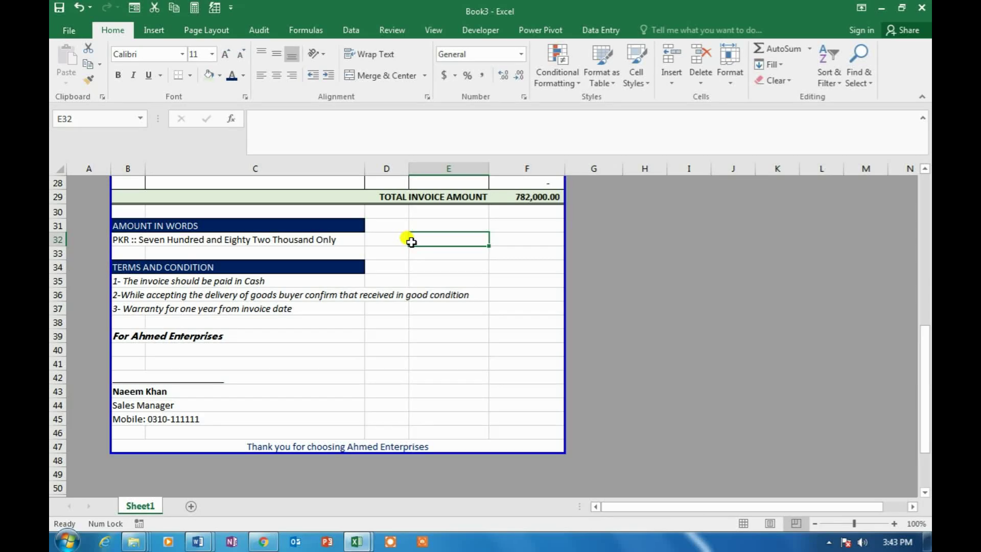
scroll(411, 241, up, 9)
click(325, 234)
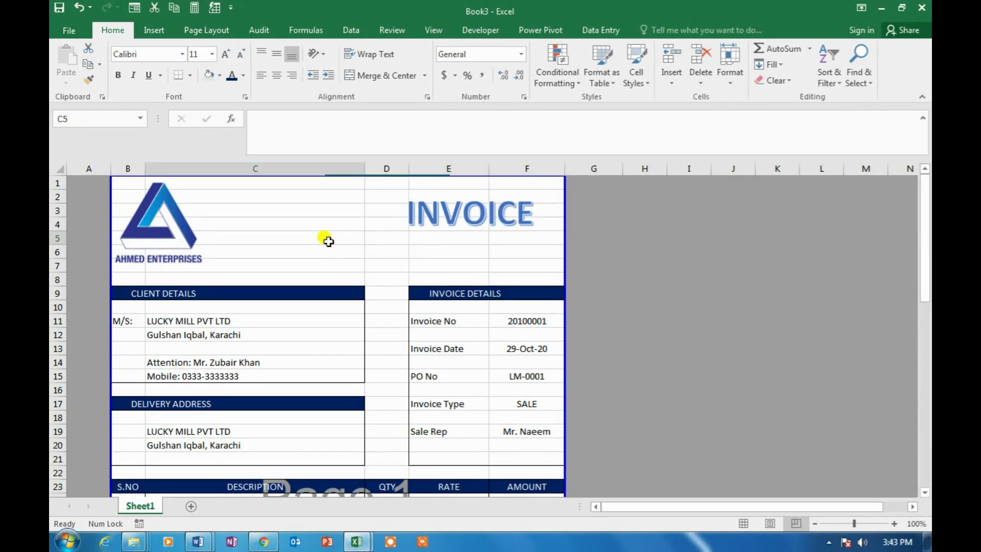
scroll(328, 242, down, 8)
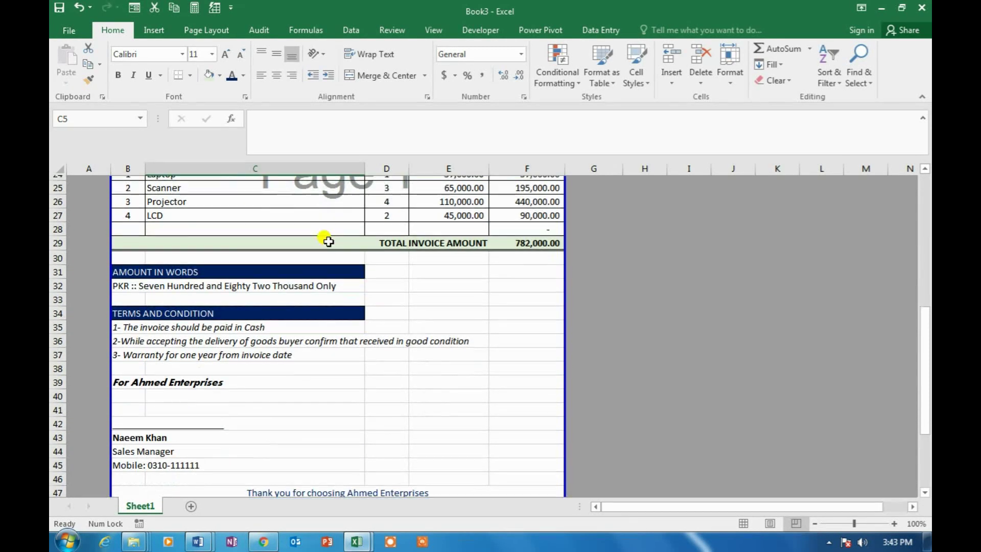
click(127, 405)
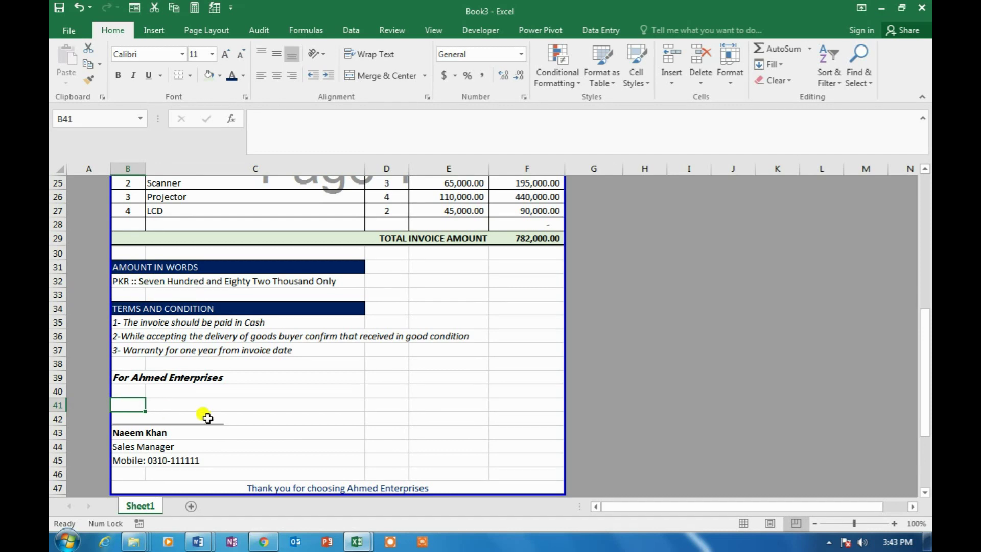
key(F2)
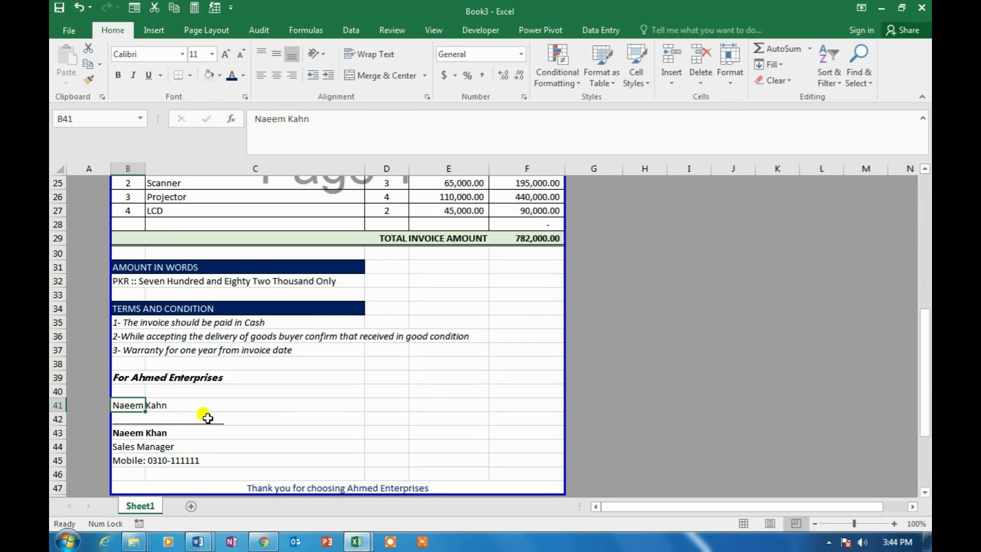
key(BackSpace)
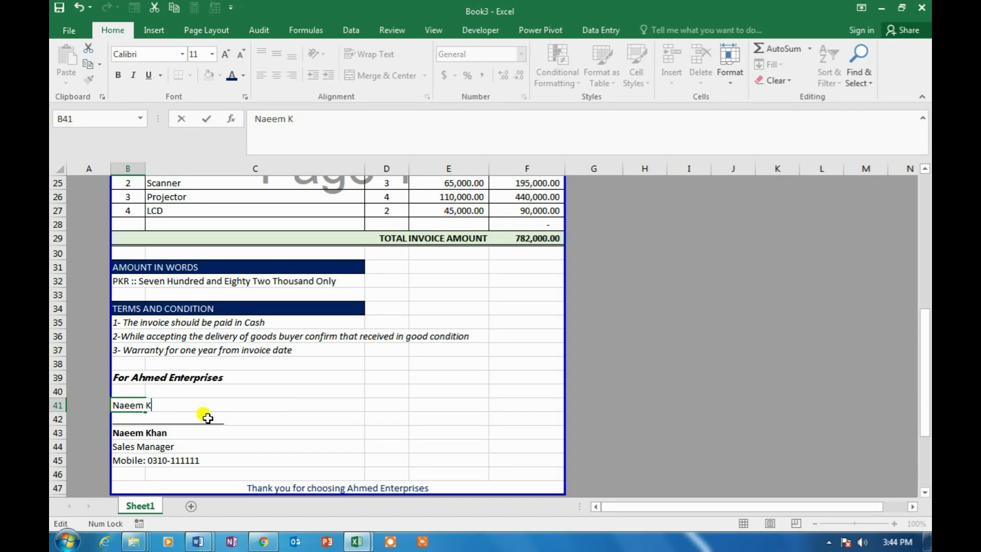
key(ctrl+Return)
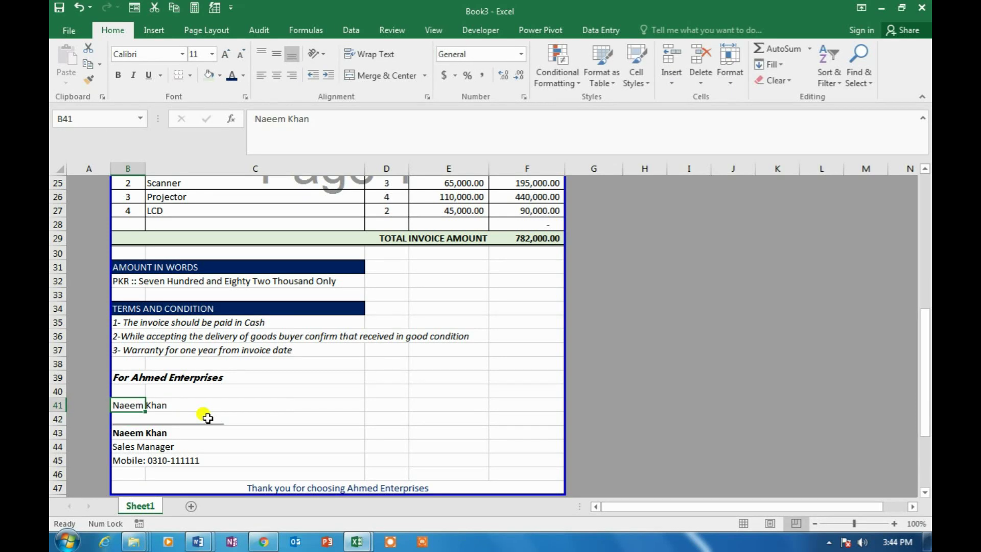
Format the name in light blue Vladimir Script at size 18
click(184, 55)
drag(300, 88, 300, 401)
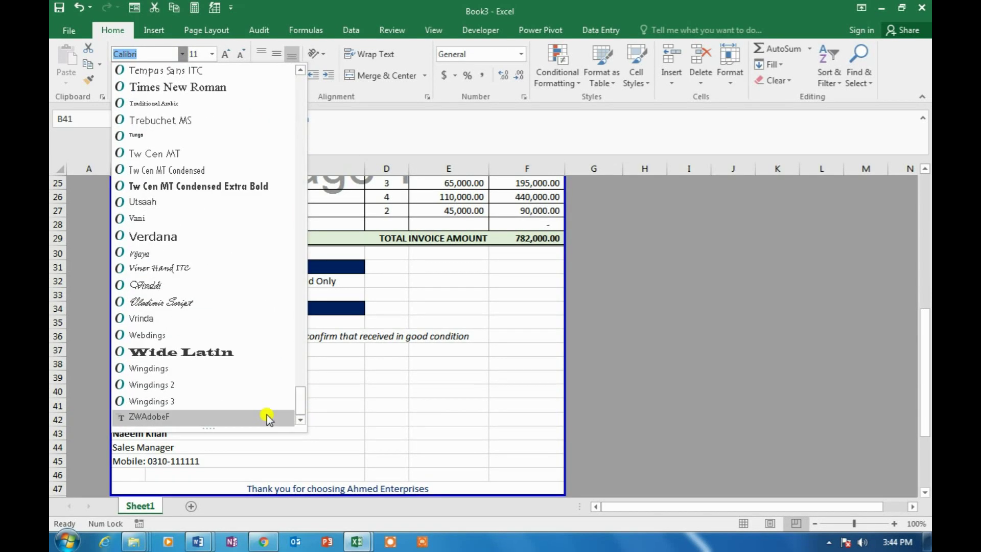
click(173, 304)
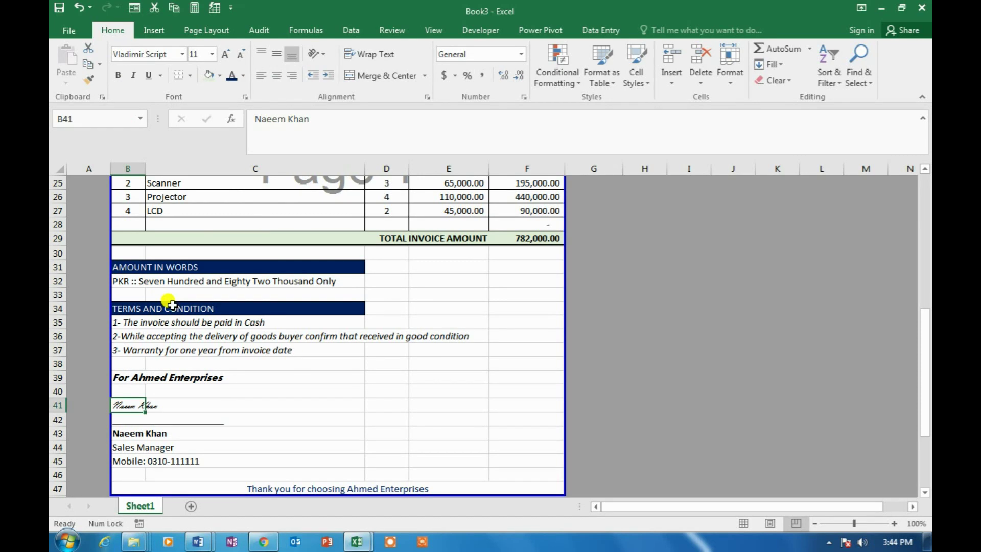
click(247, 76)
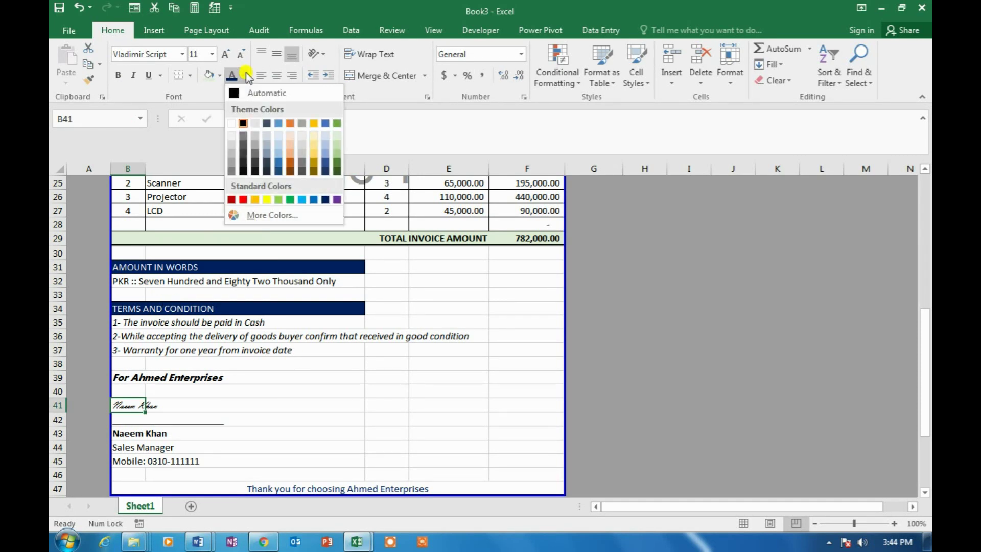
click(311, 201)
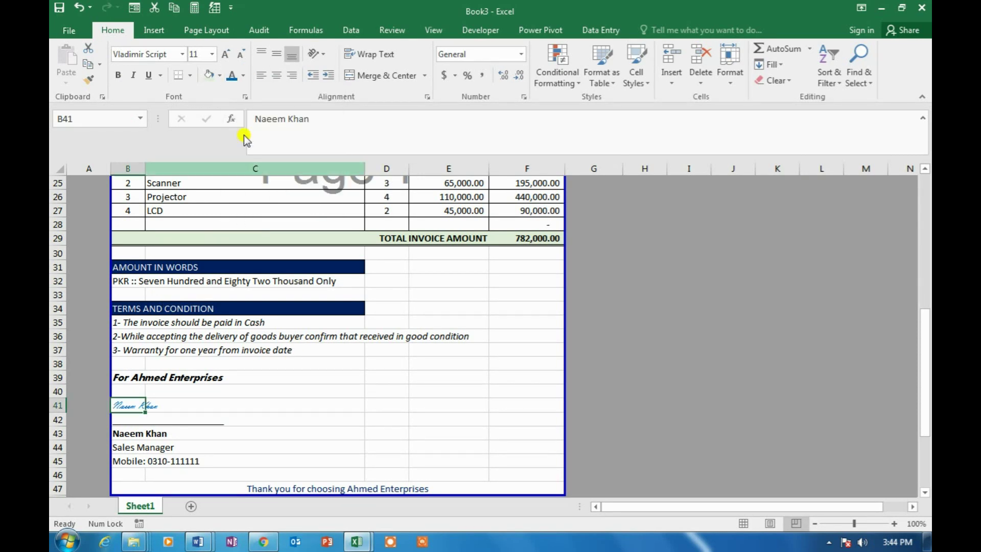
click(212, 54)
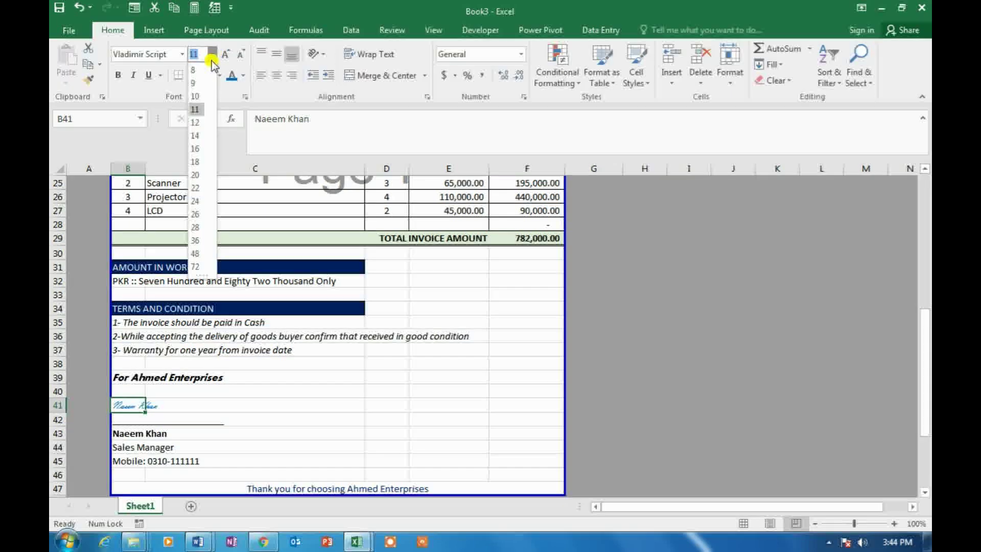
click(203, 161)
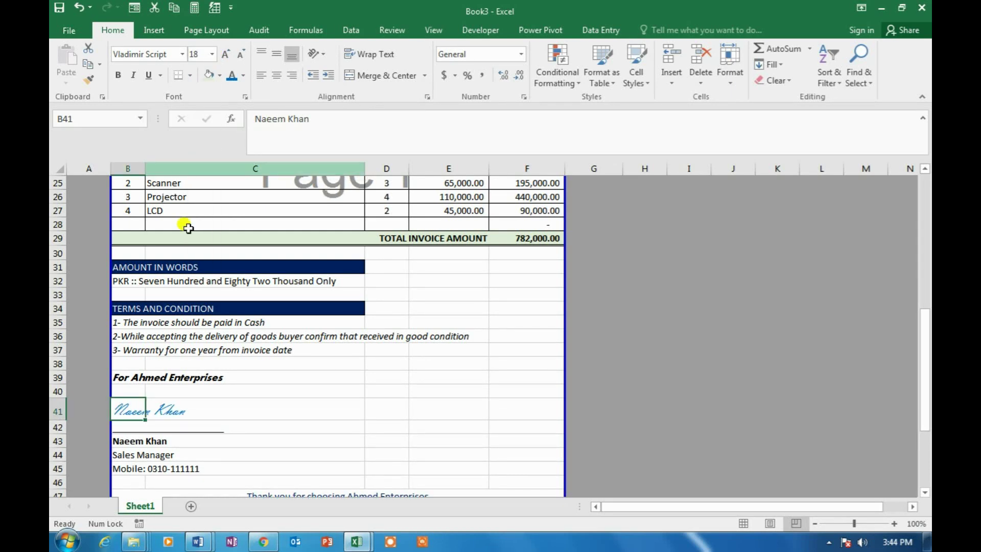
click(310, 371)
scroll(310, 372, up, 8)
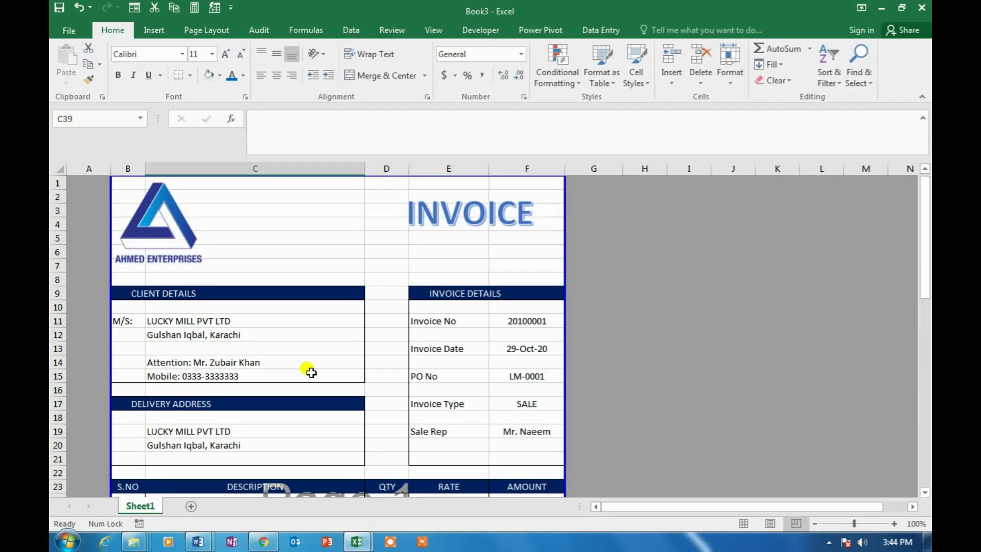
Save the invoice through Save As as the PDF file Invoice-3
click(325, 251)
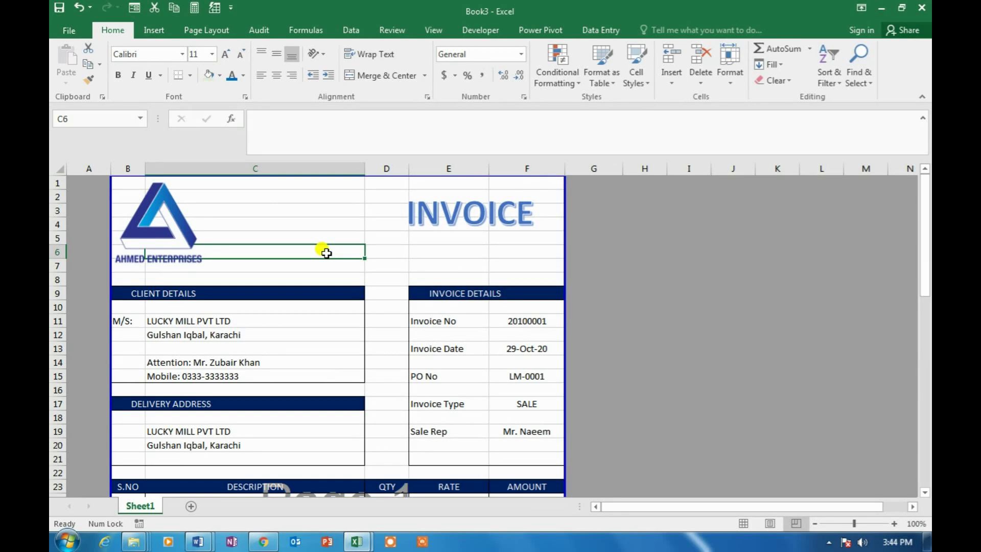
click(75, 30)
click(94, 167)
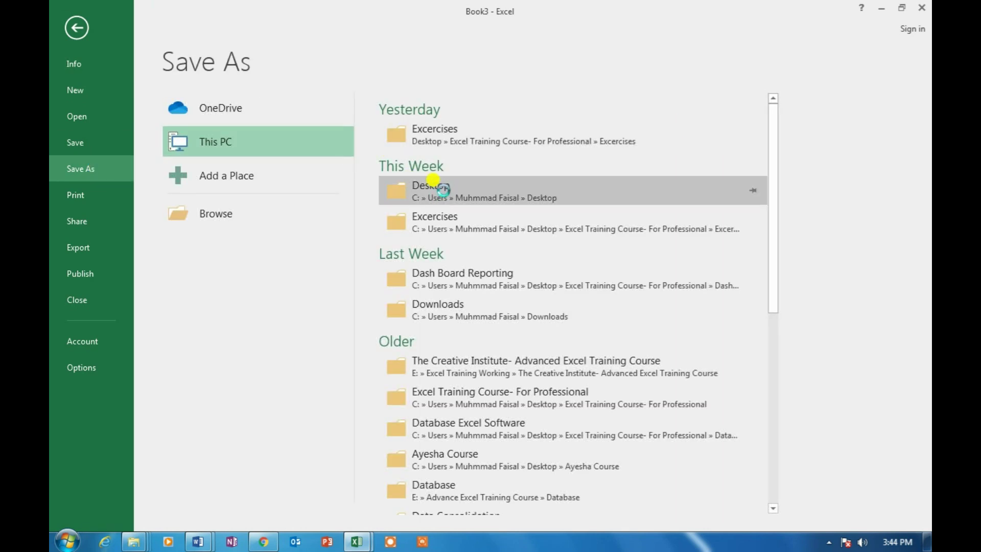
click(442, 190)
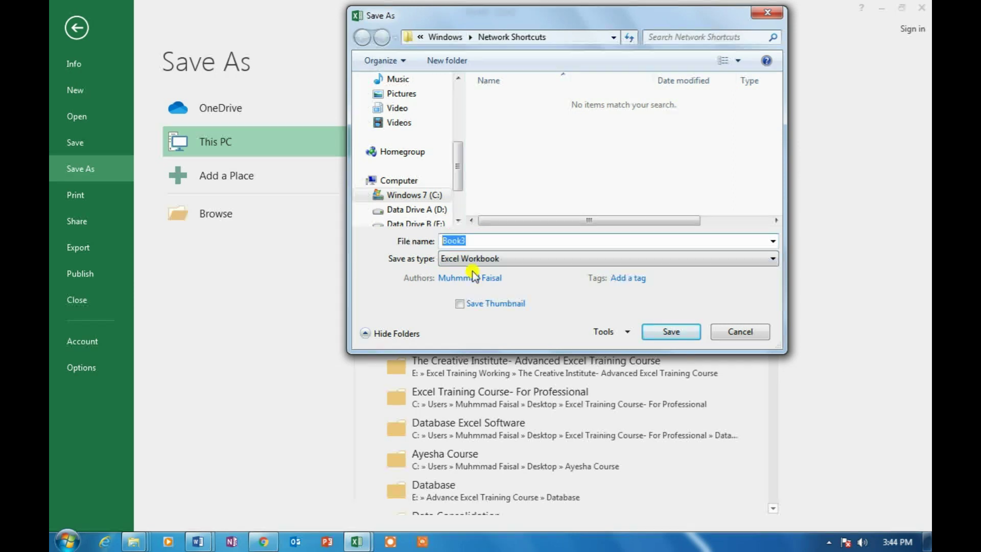
text(Invoice-3)
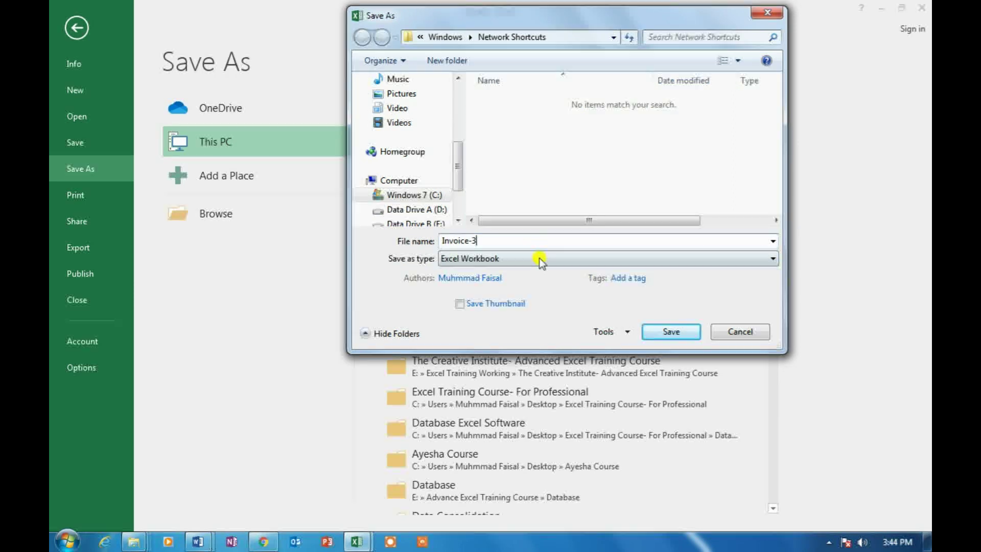
click(538, 257)
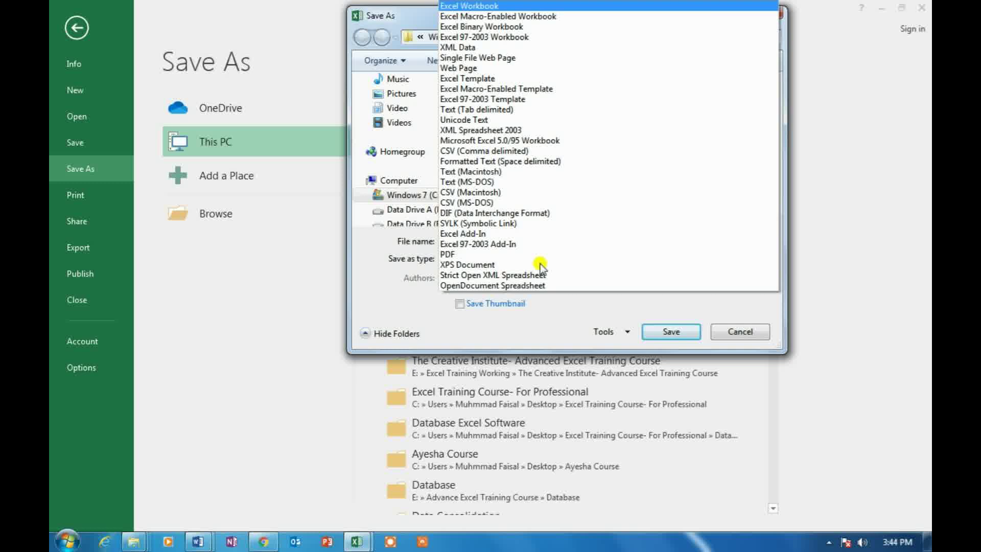
click(506, 248)
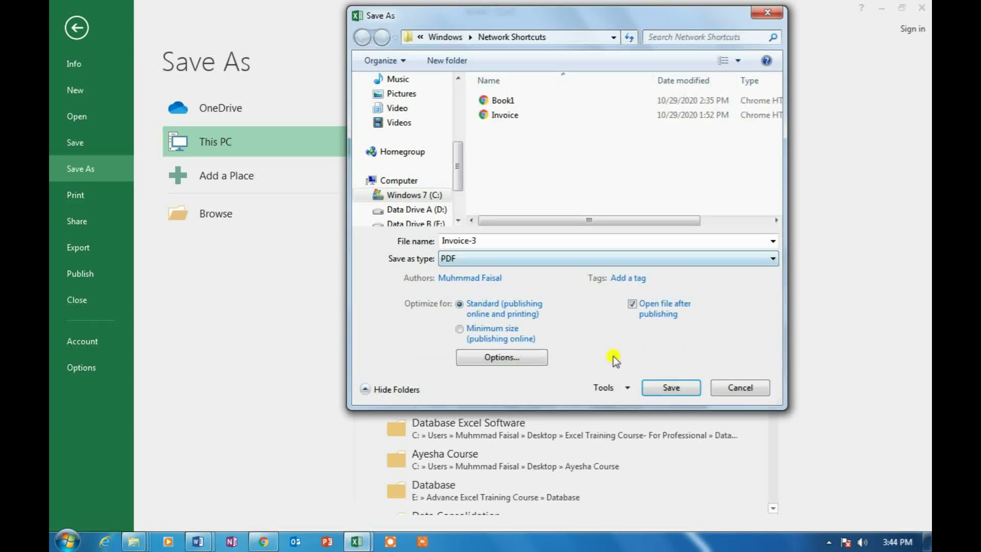
click(671, 388)
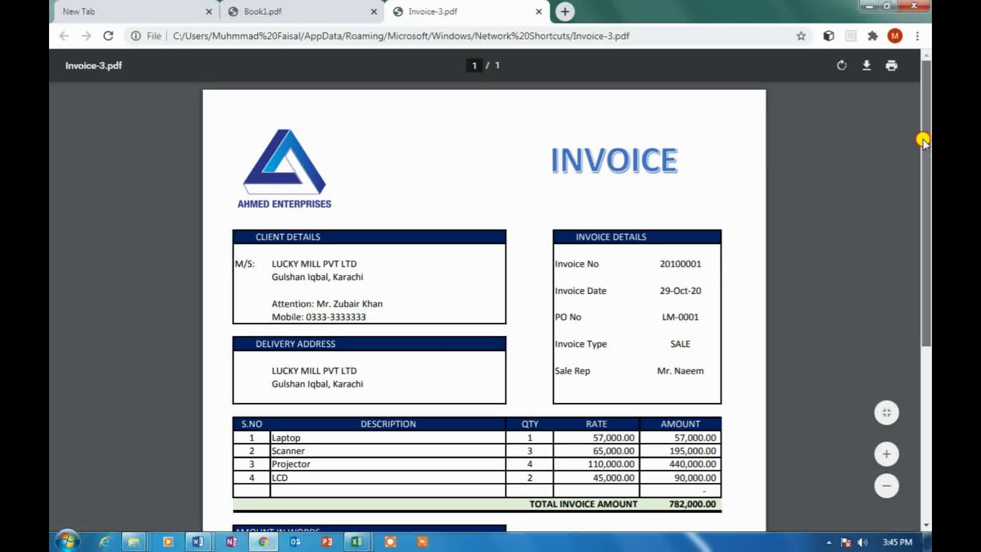
mouse_move(925, 142)
mouse_down()
mouse_move(928, 309)
mouse_move(928, 137)
mouse_up()
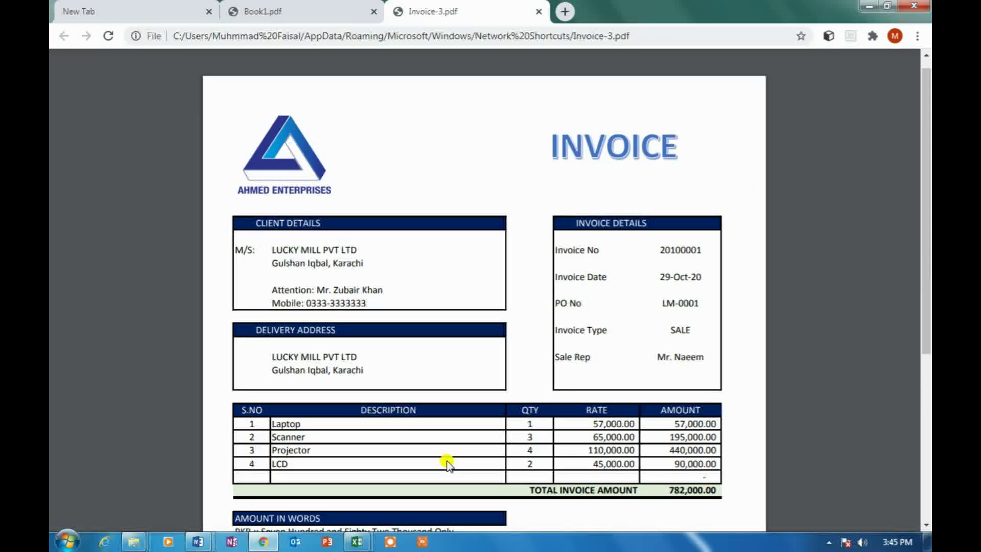
click(357, 541)
Switch from the browser back to the Book3 workbook in Excel
click(391, 489)
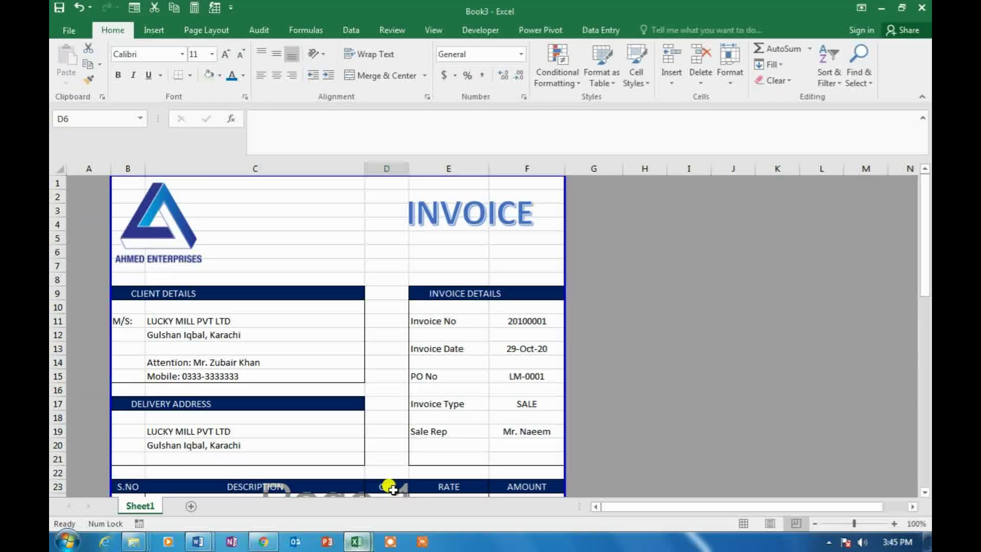
click(300, 250)
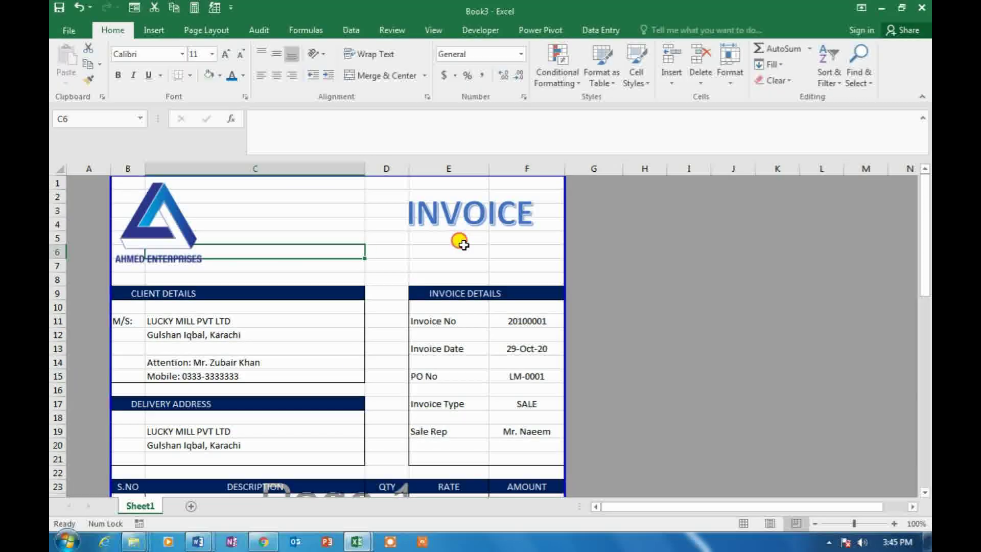
click(462, 245)
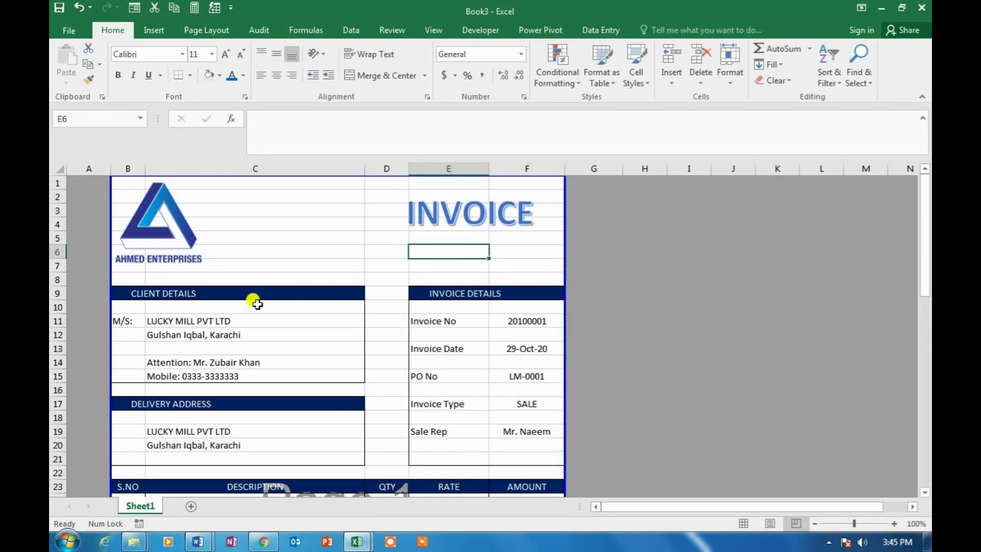
Check the CLIENT DETAILS and INVOICE DETAILS headings and the Laptop item's rate
click(149, 292)
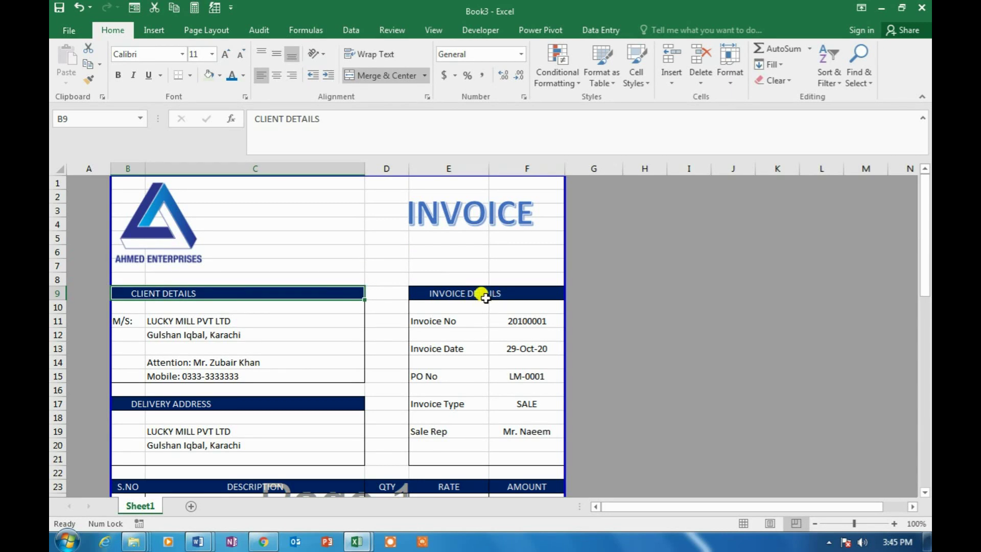
click(464, 292)
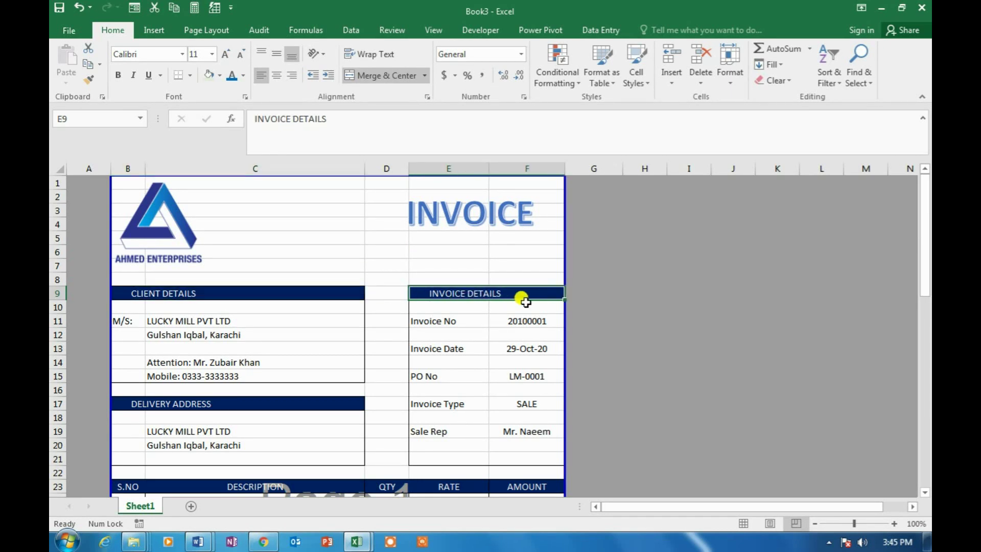
scroll(526, 301, down, 1)
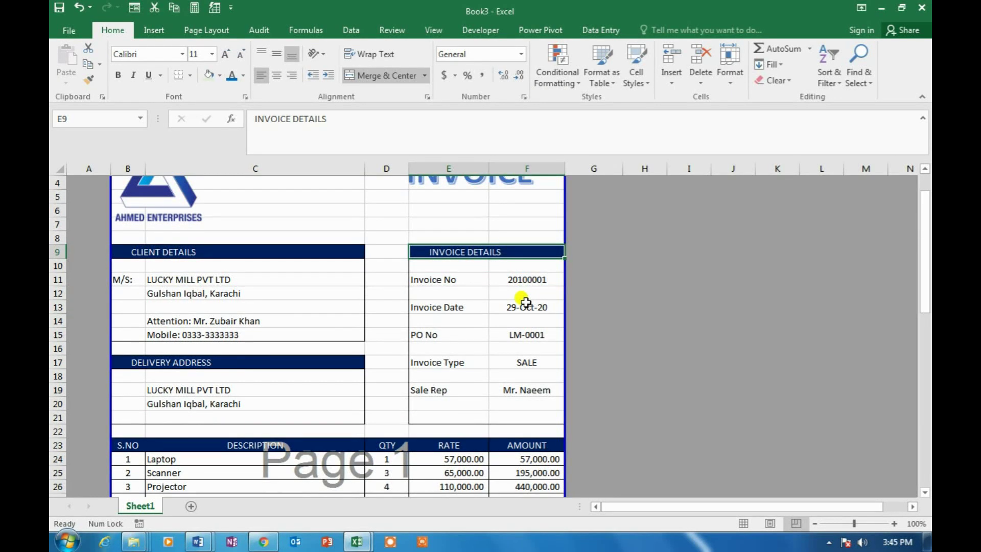
scroll(525, 302, down, 3)
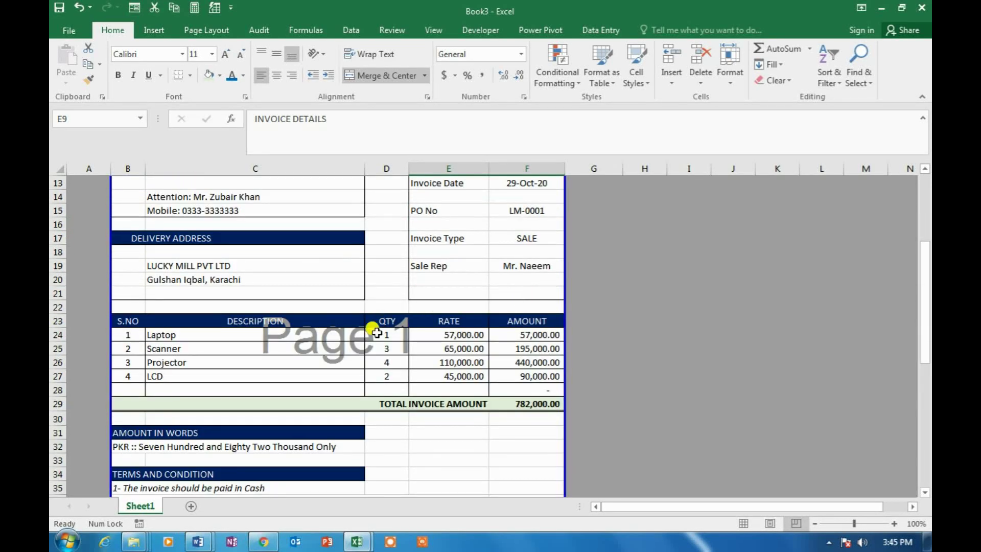
click(380, 333)
click(449, 335)
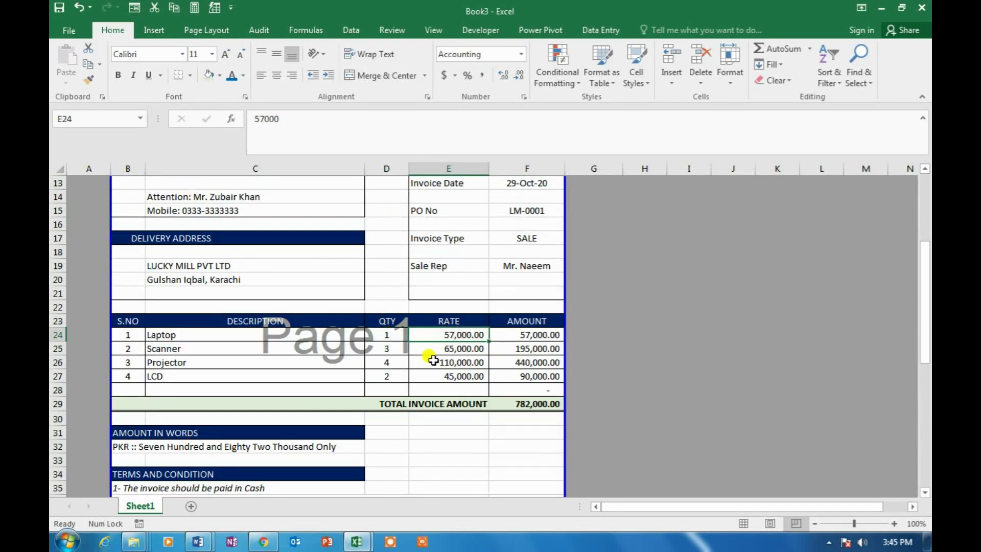